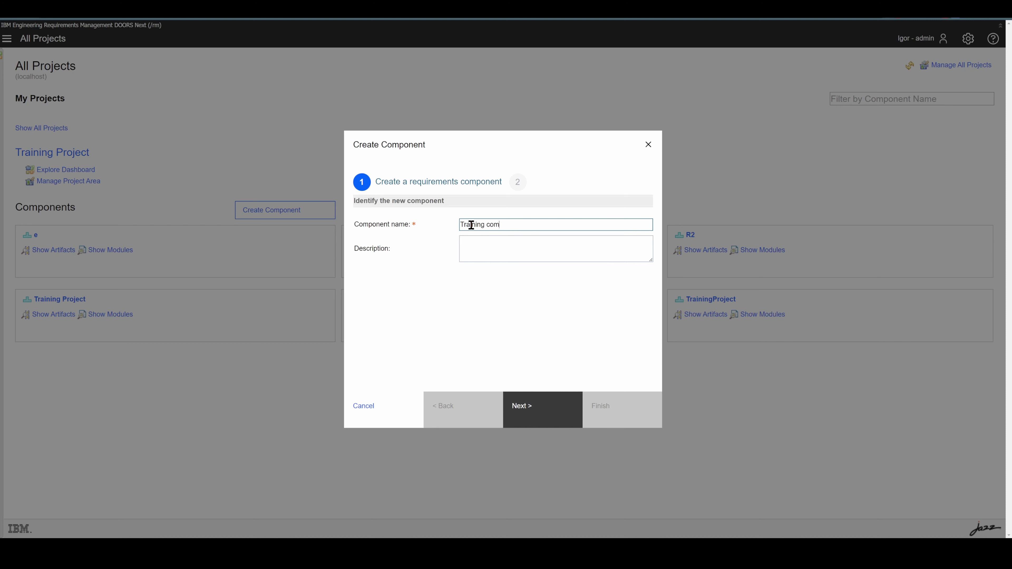
# Step: Finish creating the Training component without using a template and dismiss the component setup prompt
pyautogui.click(545, 403)
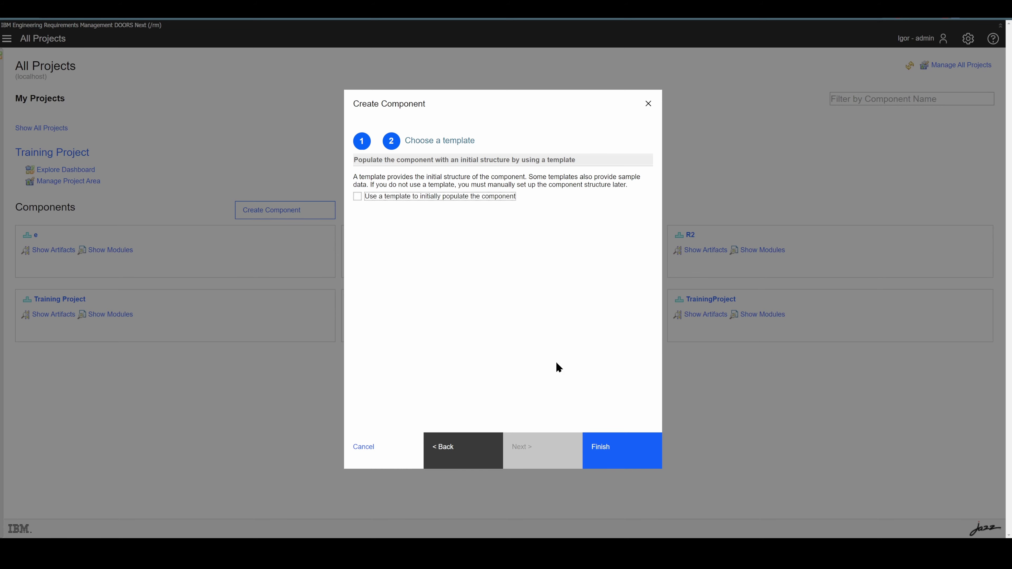
pyautogui.click(603, 454)
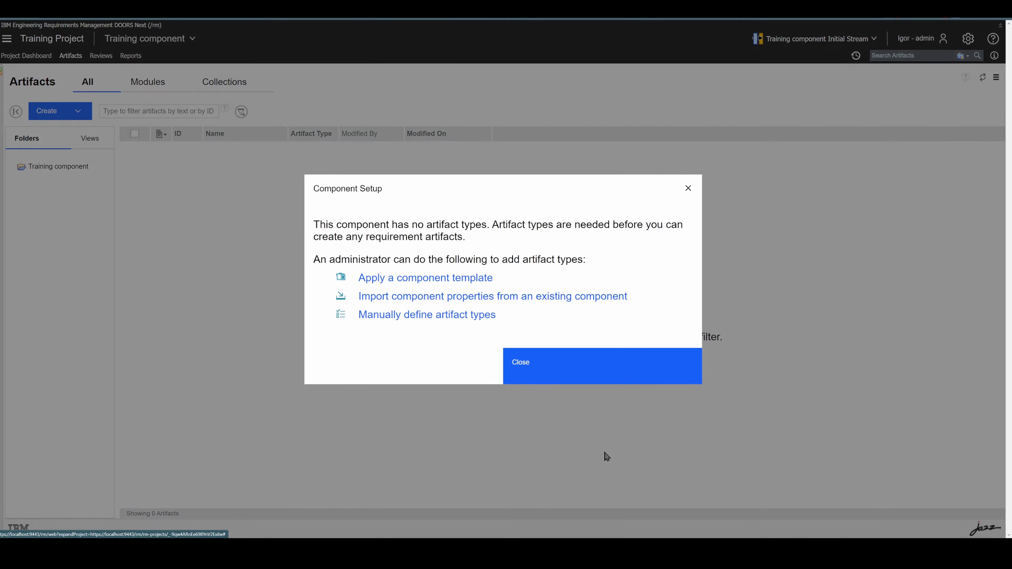
pyautogui.click(534, 377)
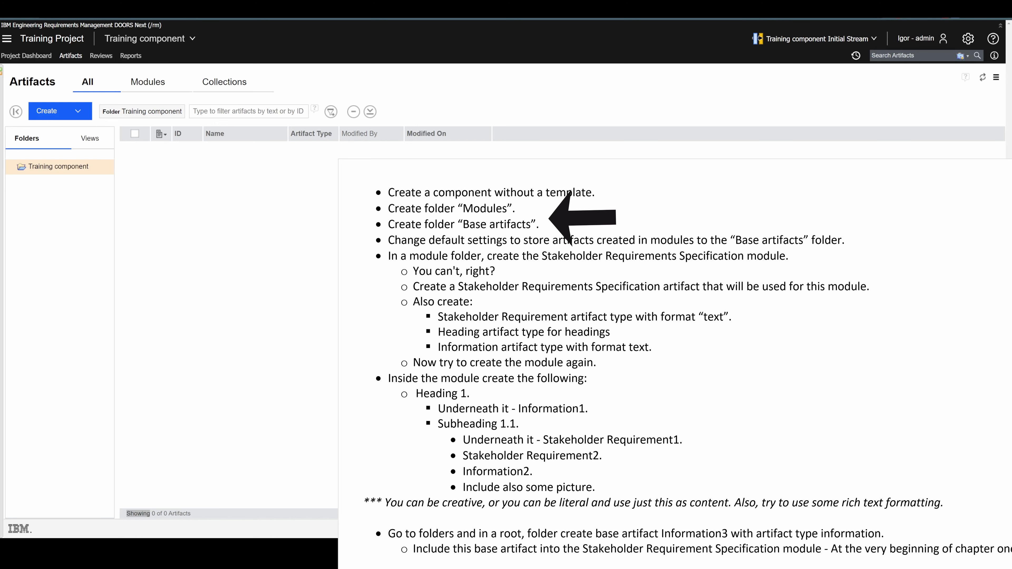
# Step: Create a folder named Modules under the Training component root folder
pyautogui.rightClick(48, 164)
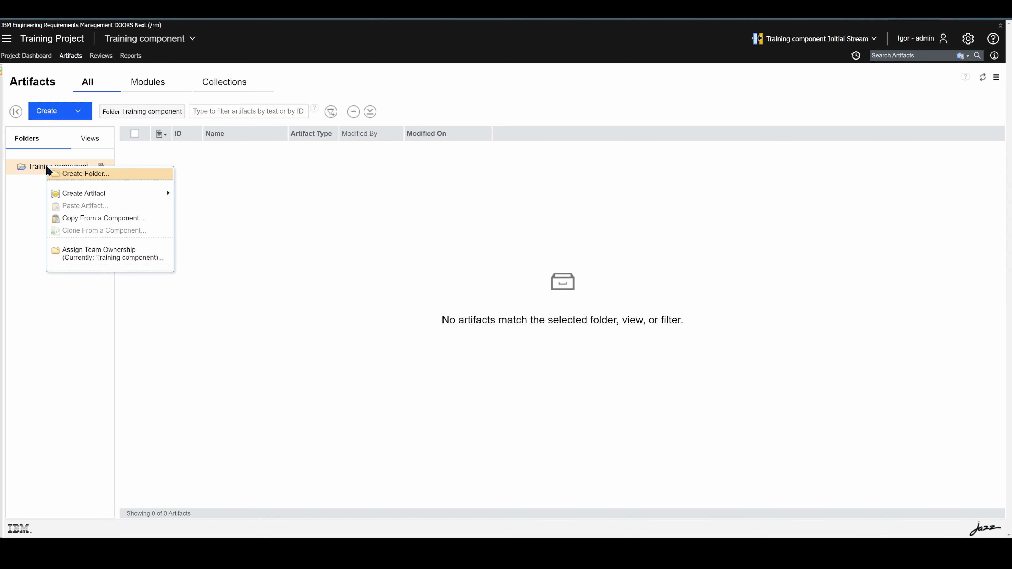
pyautogui.click(76, 174)
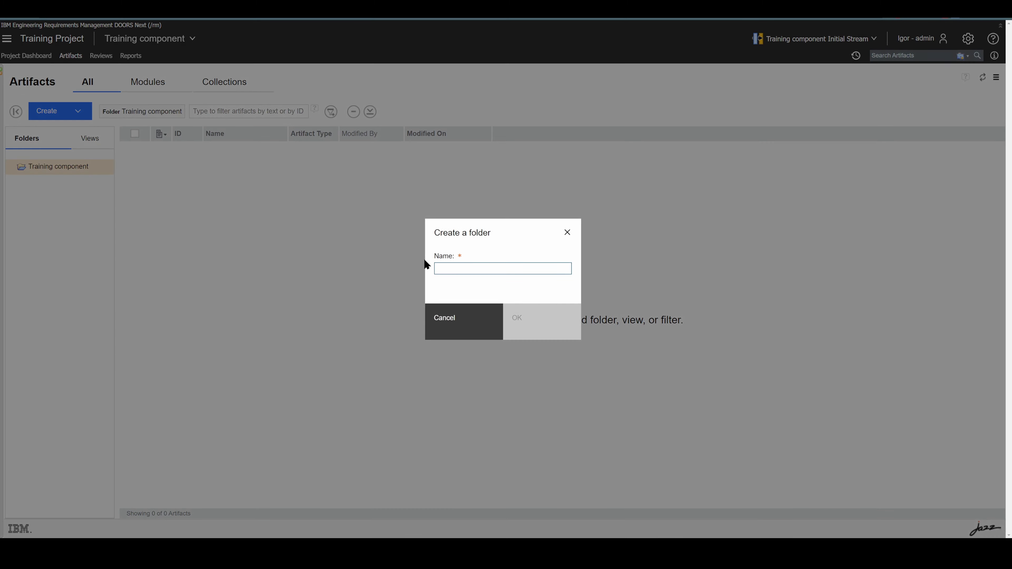
pyautogui.write('Modules')
pyautogui.click(541, 318)
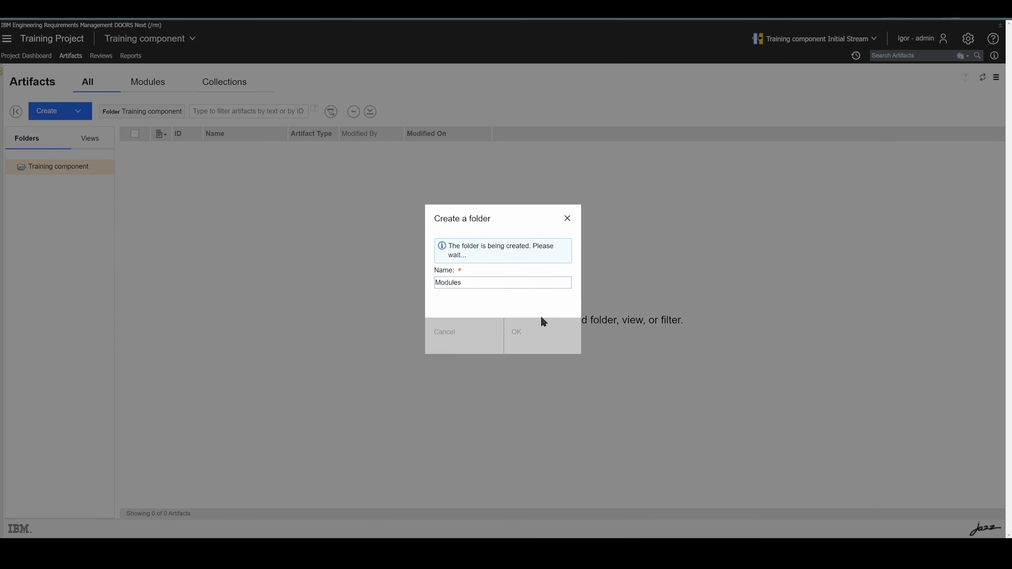
# Step: Create a folder named Base artifacts under the Training component root folder
pyautogui.rightClick(57, 164)
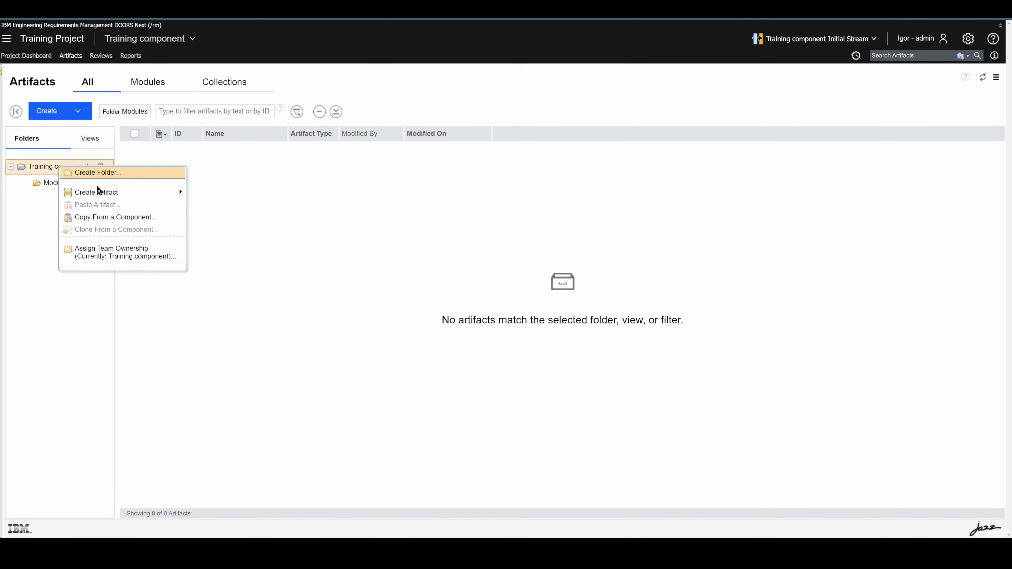
pyautogui.click(100, 175)
pyautogui.write('B')
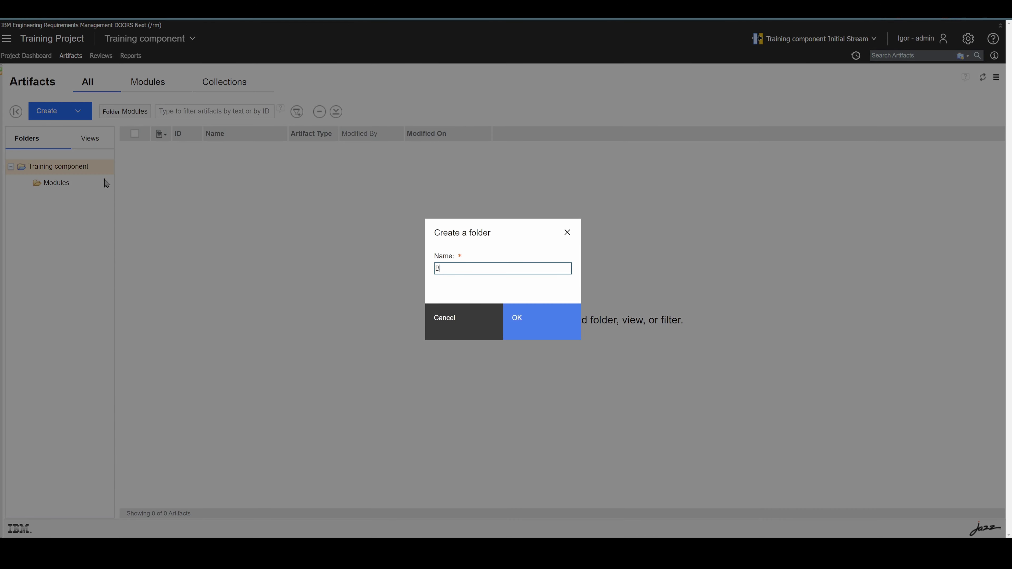
pyautogui.write('ase artifacts')
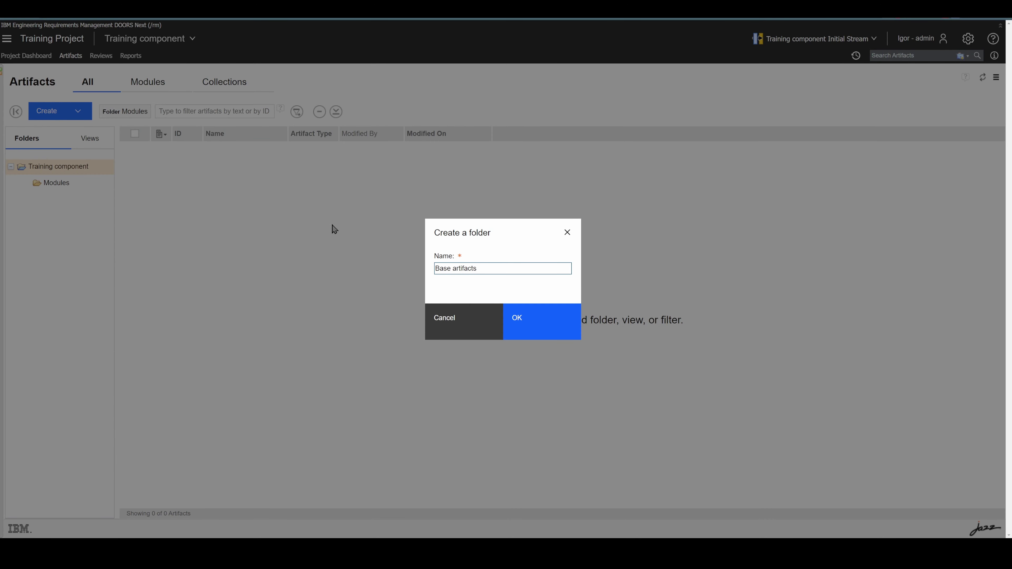
pyautogui.click(552, 337)
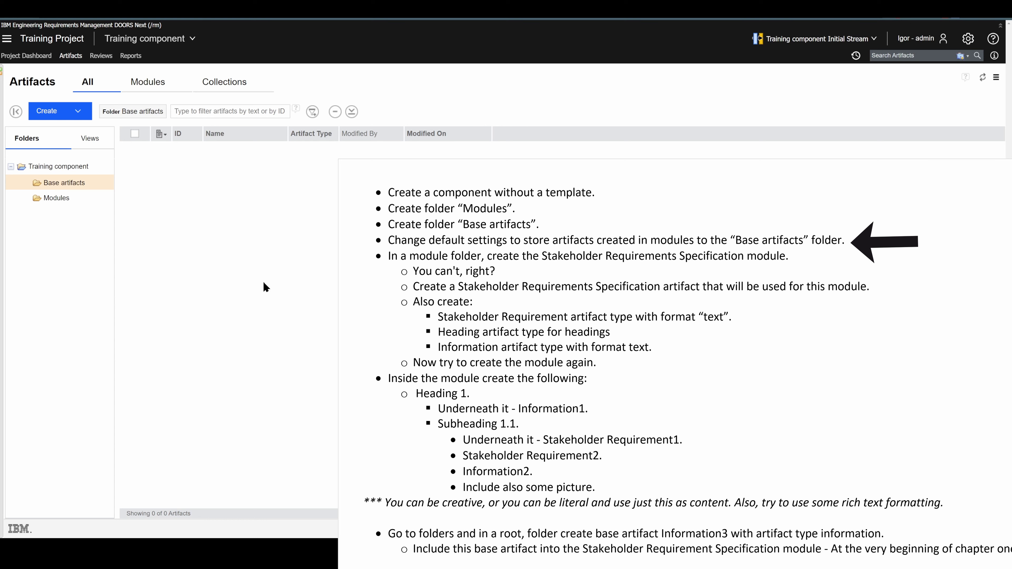
# Step: Set the component's module content location to the specified folder Base artifacts and save the module options
pyautogui.click(968, 38)
pyautogui.click(951, 75)
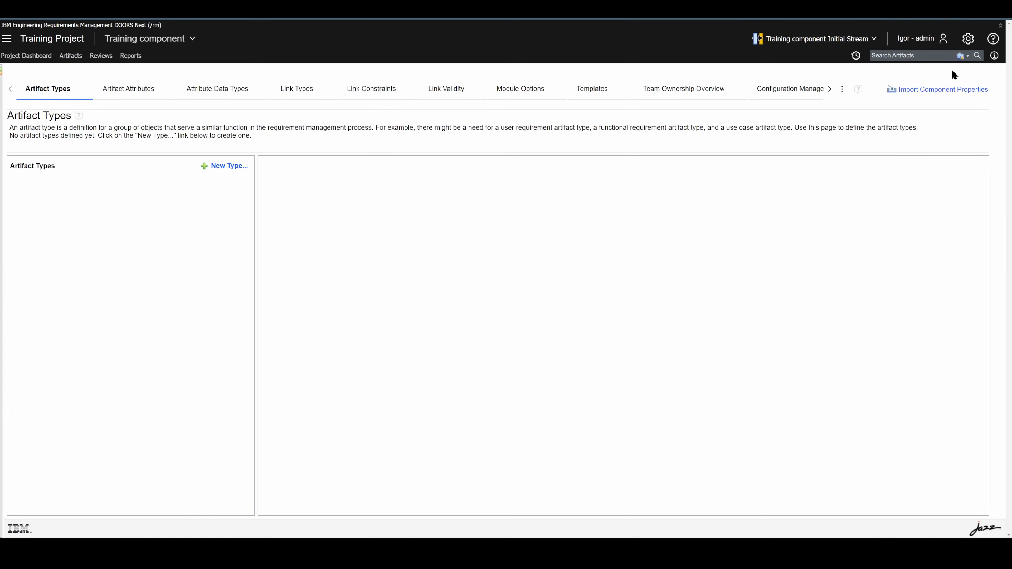
pyautogui.click(514, 90)
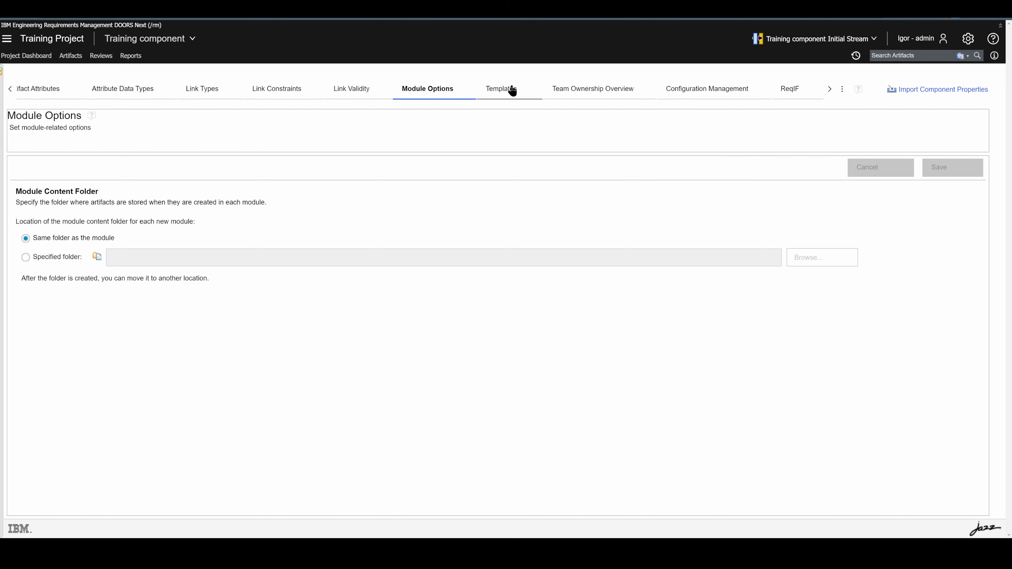
pyautogui.click(25, 259)
pyautogui.click(808, 258)
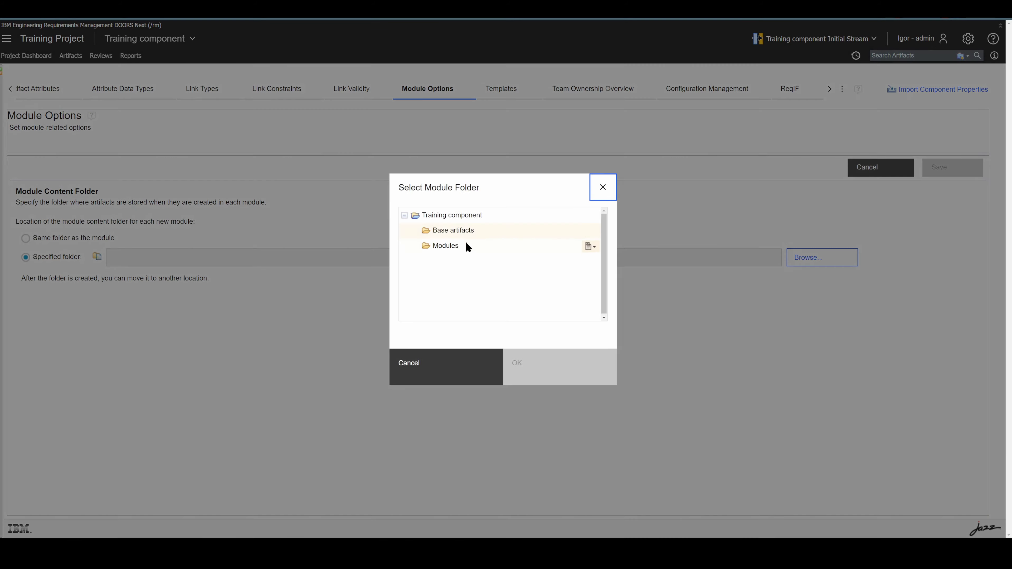
pyautogui.click(437, 229)
pyautogui.click(548, 374)
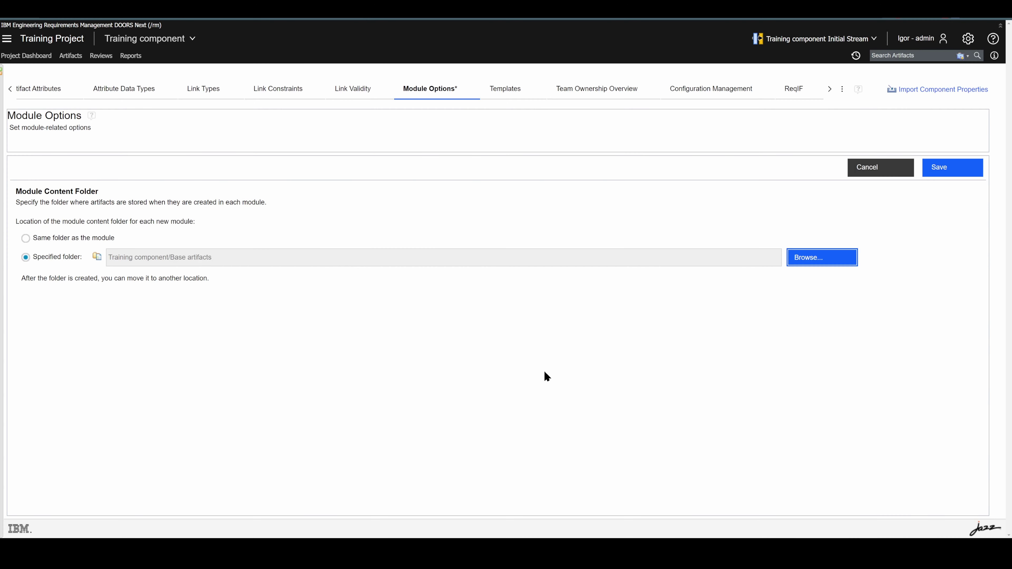
pyautogui.click(924, 170)
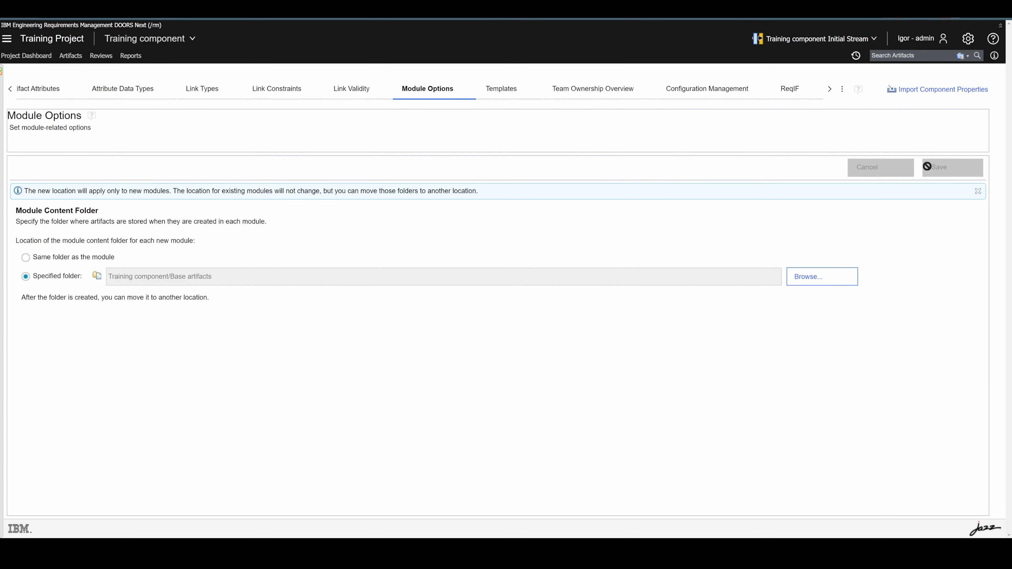
# Step: Check which artifact types can be created in the Modules folder
pyautogui.click(70, 56)
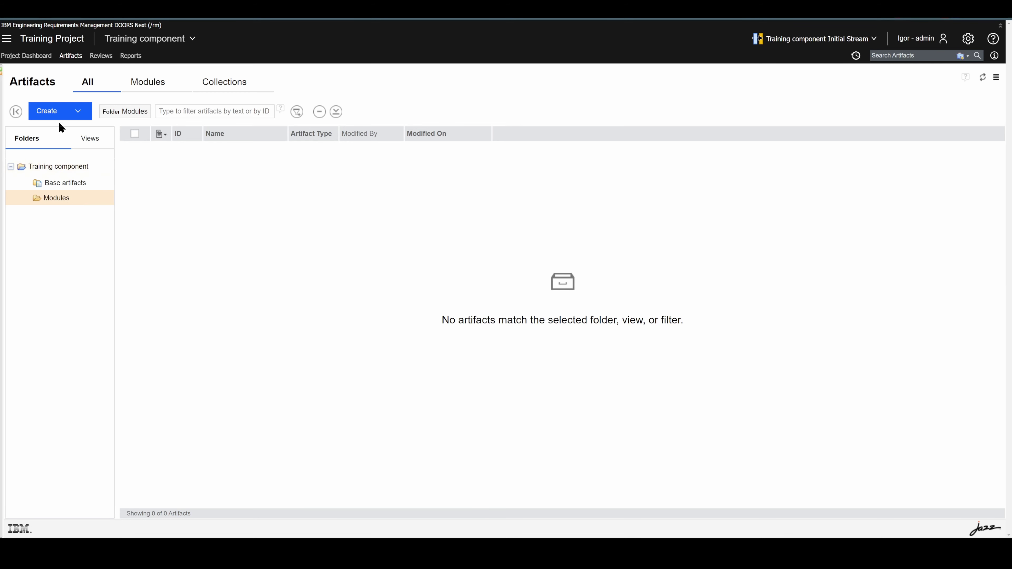
pyautogui.click(68, 117)
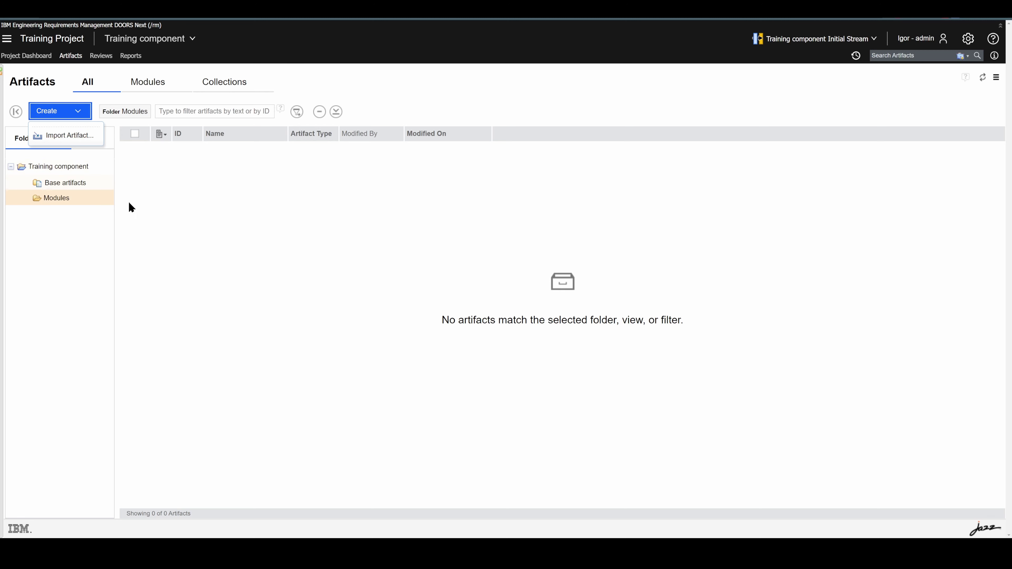
pyautogui.click(214, 204)
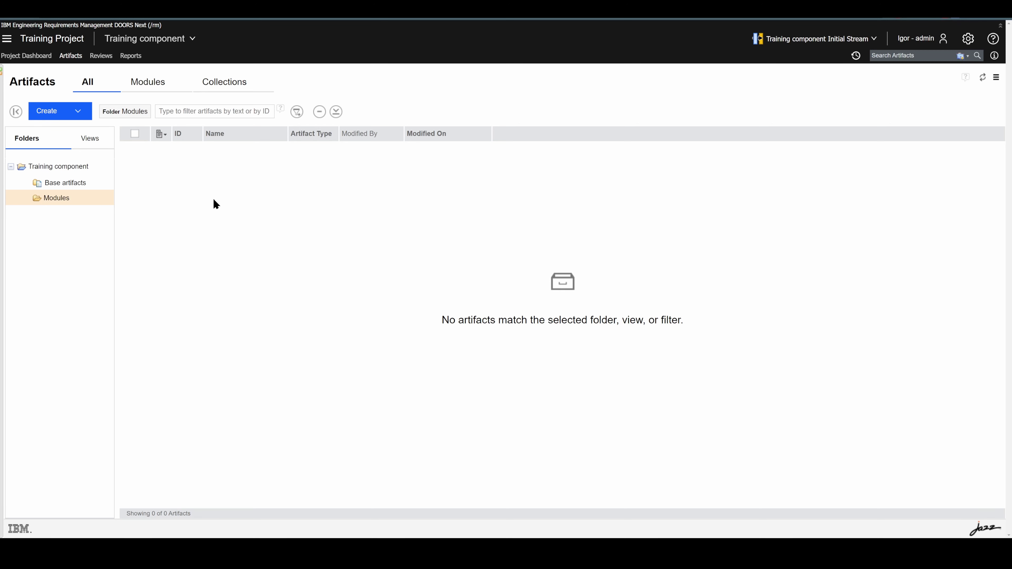
# Step: In the component properties, create and save an artifact type named Stakeholder Requirements Specification with Module as its default format
pyautogui.click(968, 38)
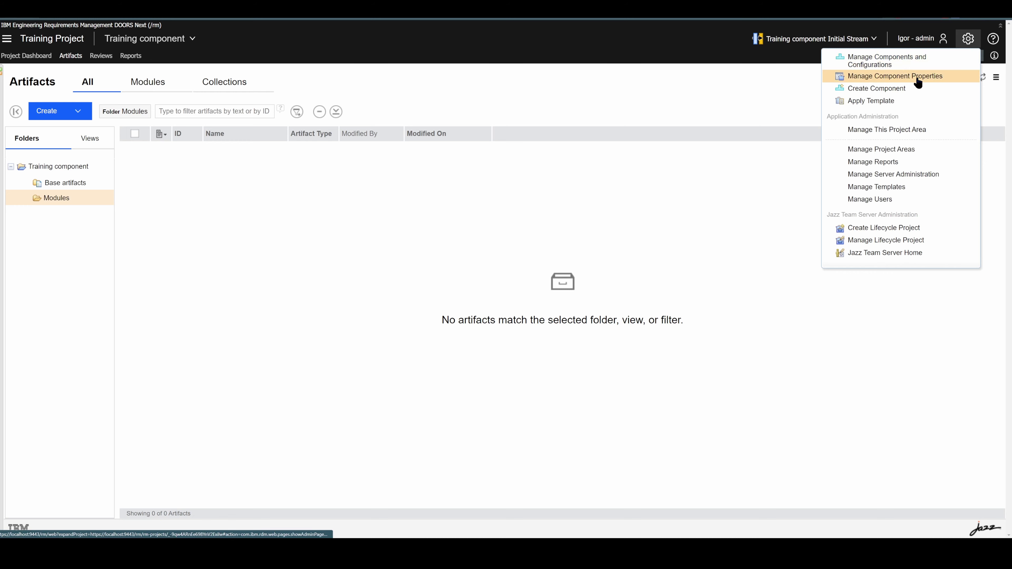
pyautogui.click(857, 75)
pyautogui.click(10, 90)
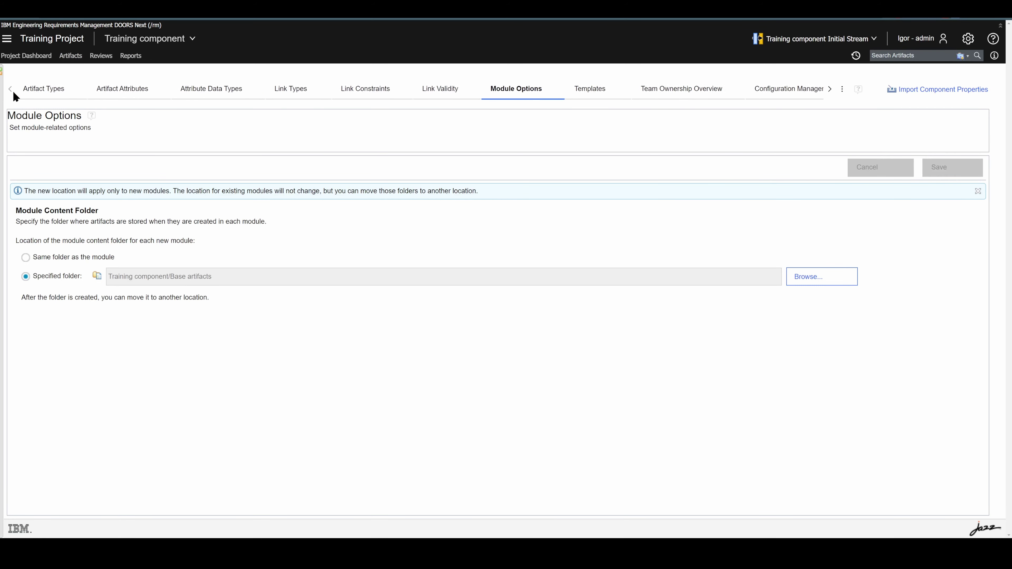
pyautogui.click(55, 94)
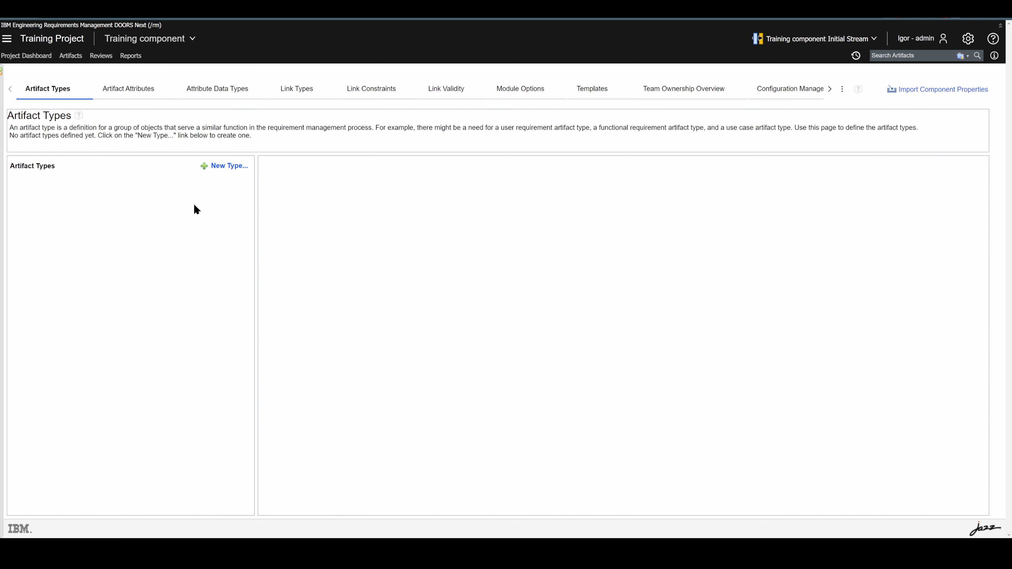
pyautogui.click(225, 169)
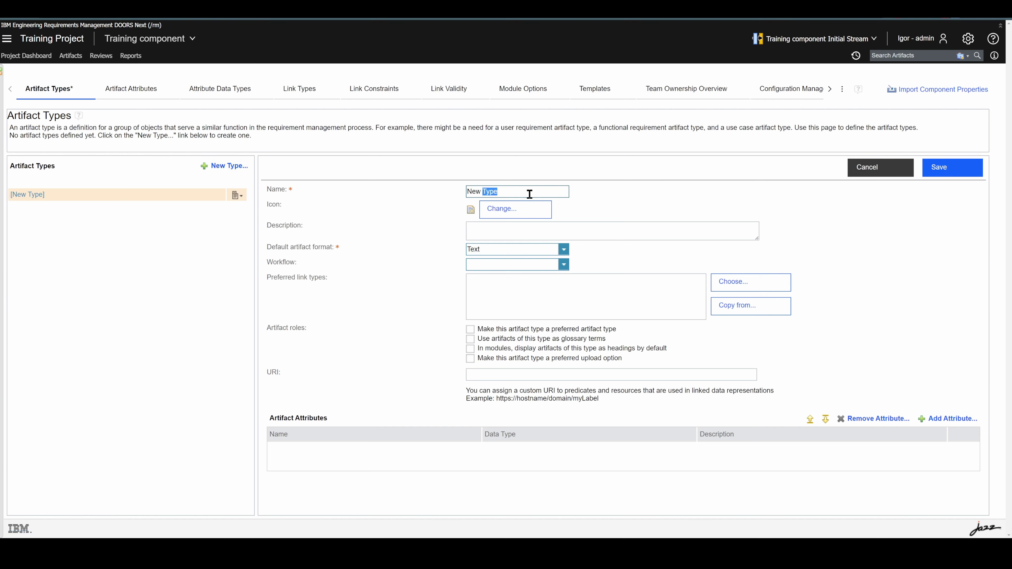
pyautogui.write('Stakeholde')
pyautogui.write('r Requirements Specification')
pyautogui.press('Tab')
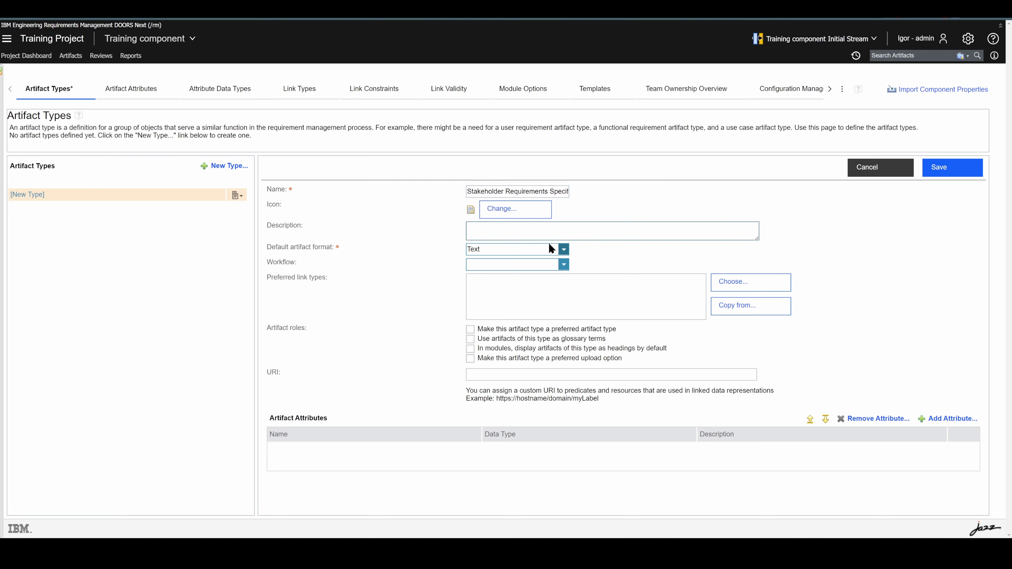
pyautogui.click(564, 250)
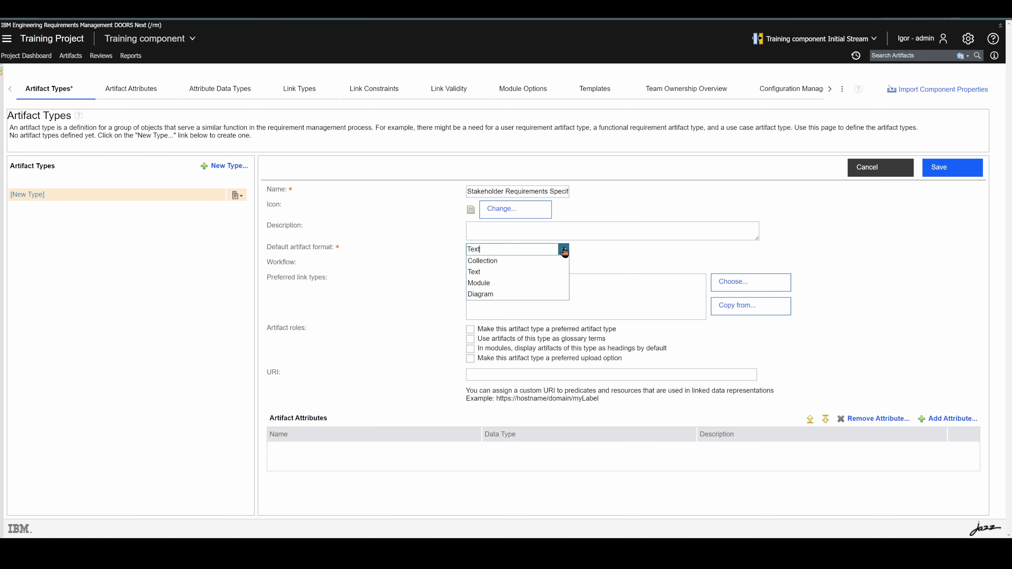
pyautogui.click(530, 286)
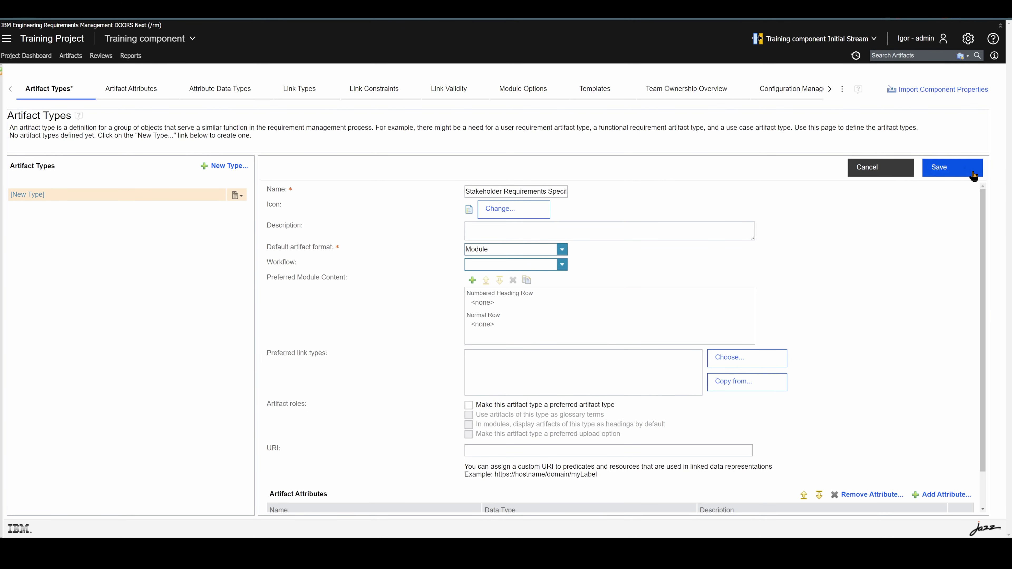
pyautogui.click(961, 167)
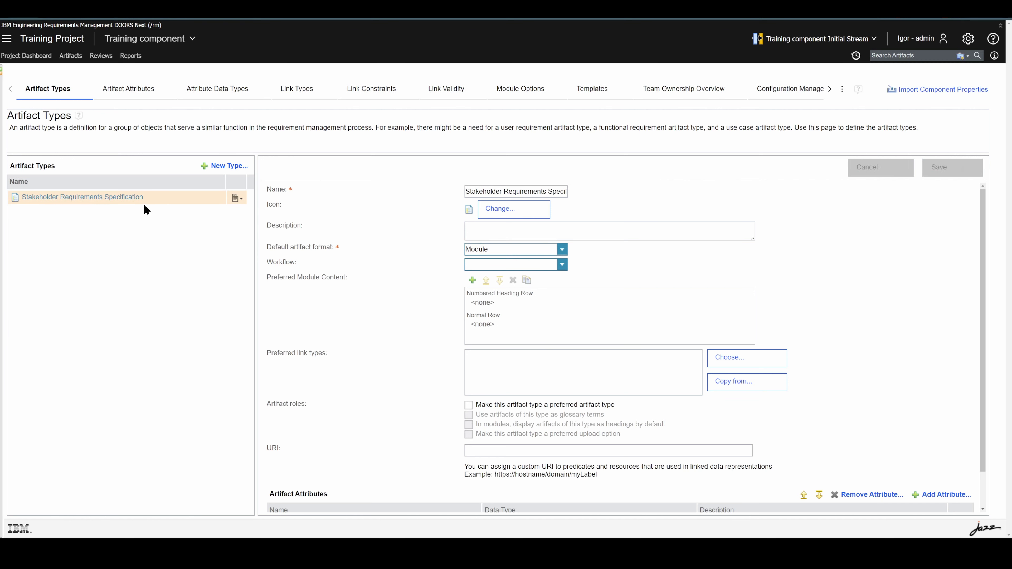
# Step: Add a new artifact type named Heading and give it the Blue Heading icon
pyautogui.click(228, 166)
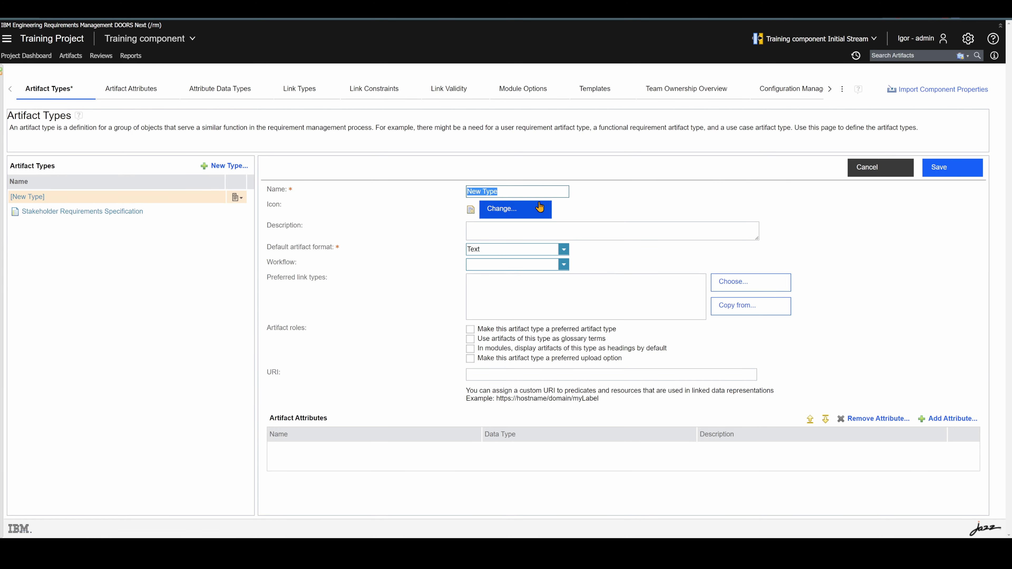
pyautogui.write('Heading')
pyautogui.click(516, 209)
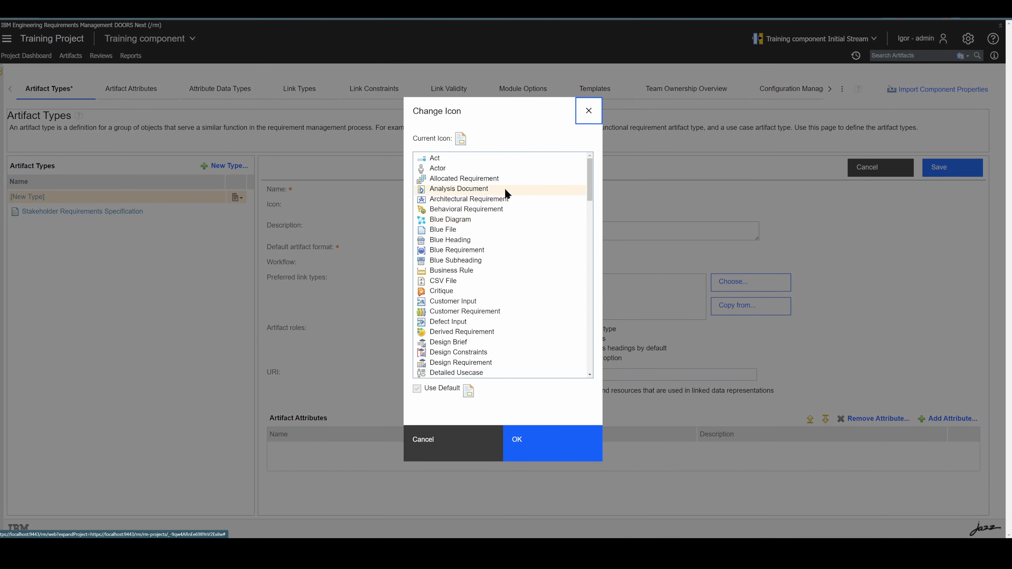
pyautogui.click(462, 242)
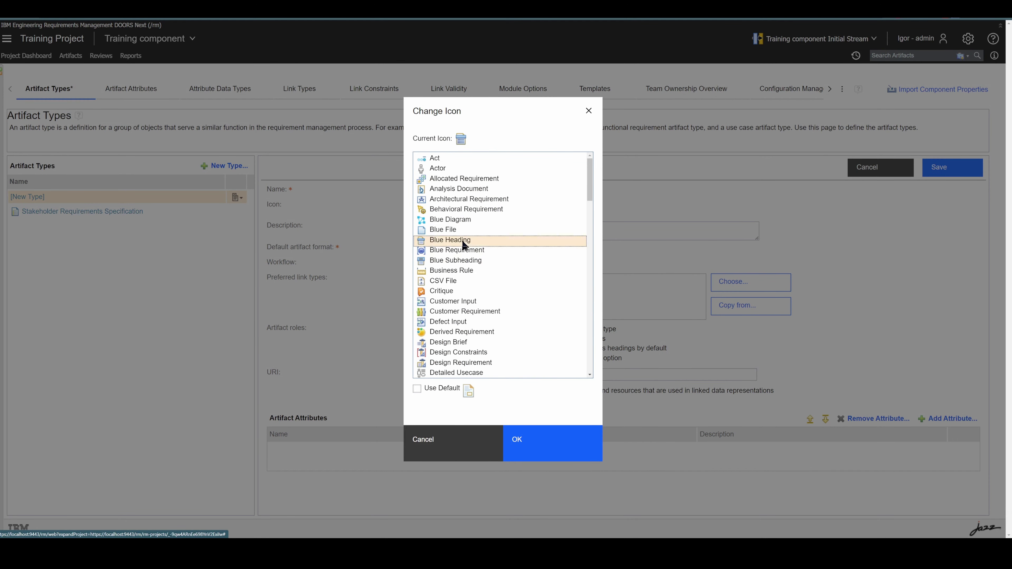
pyautogui.click(537, 441)
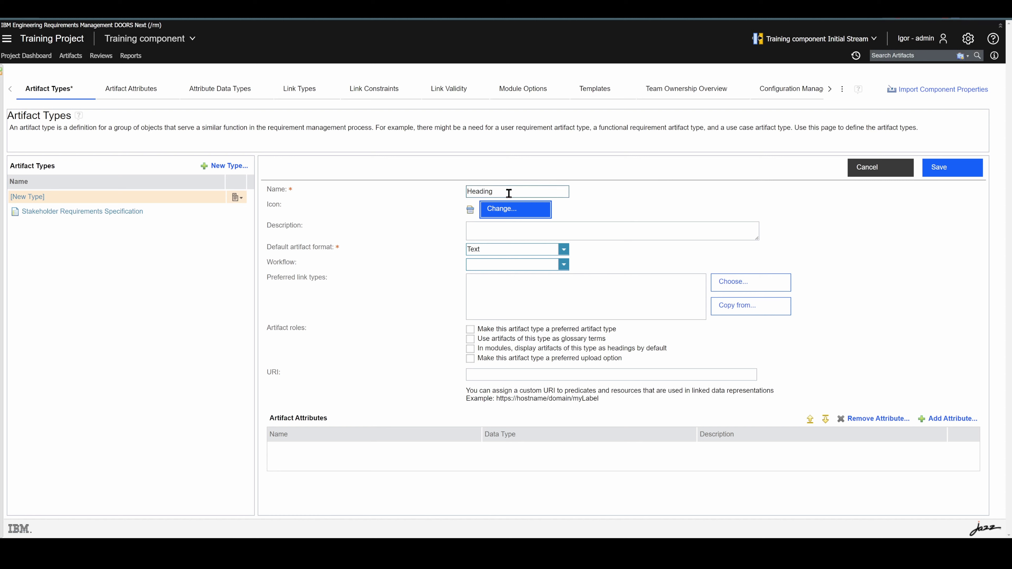
# Step: Use Text as the Heading type's default format, have modules display it as headings by default, and save it
pyautogui.click(564, 249)
pyautogui.click(473, 274)
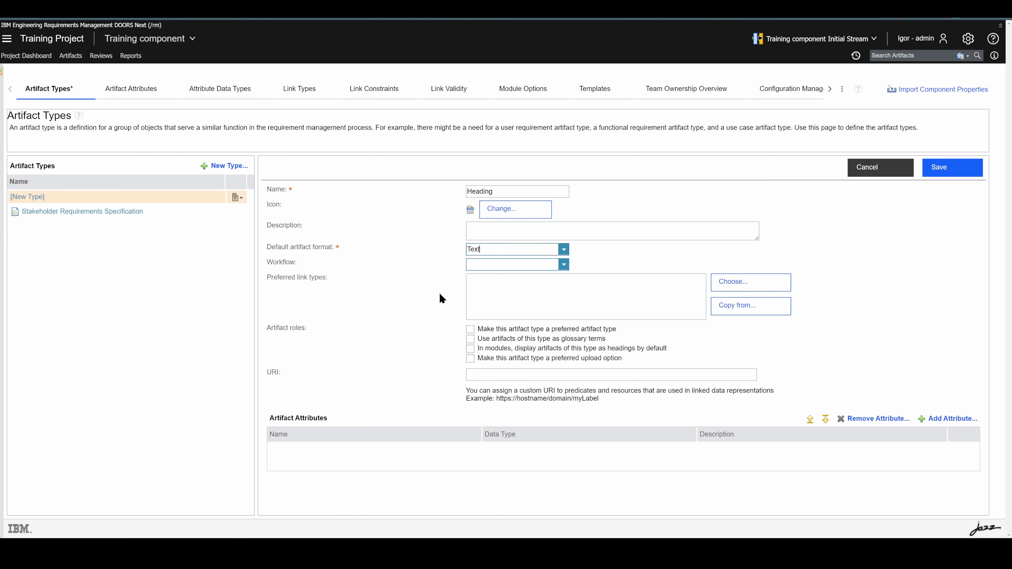
pyautogui.click(469, 349)
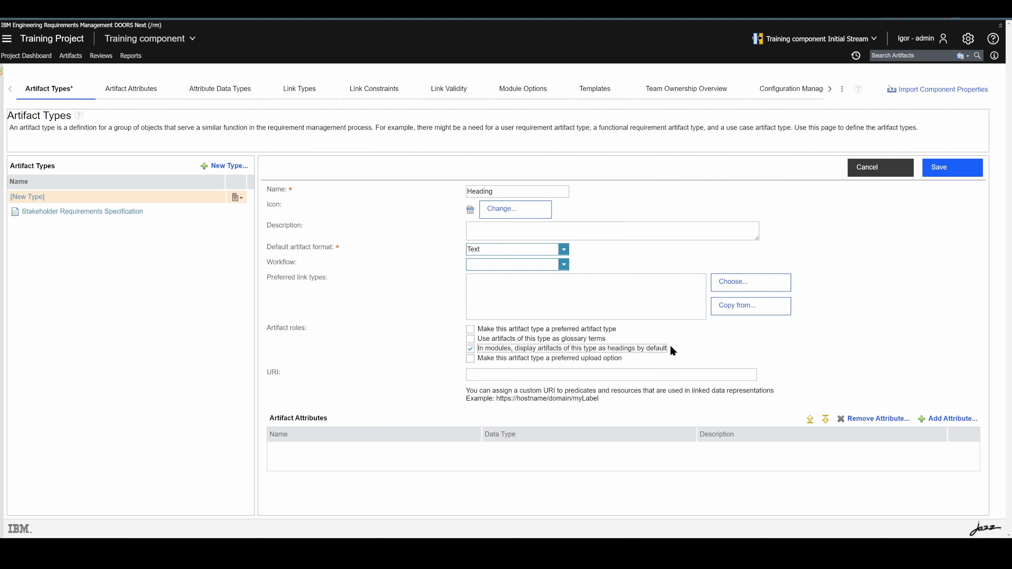
pyautogui.click(957, 162)
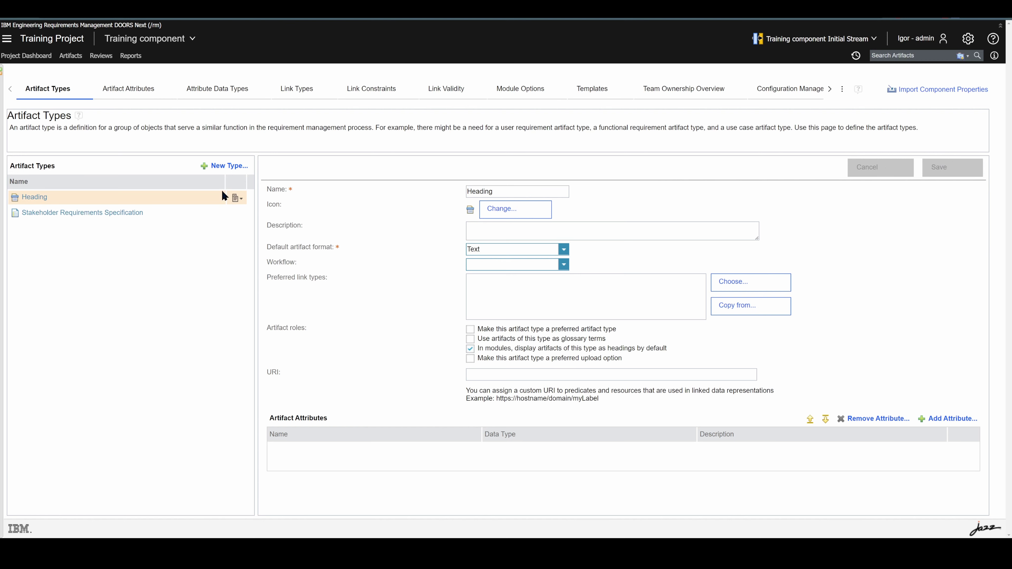
# Step: Create an artifact type named Information, give it the Summary icon, and save it
pyautogui.click(224, 166)
pyautogui.write('Inm')
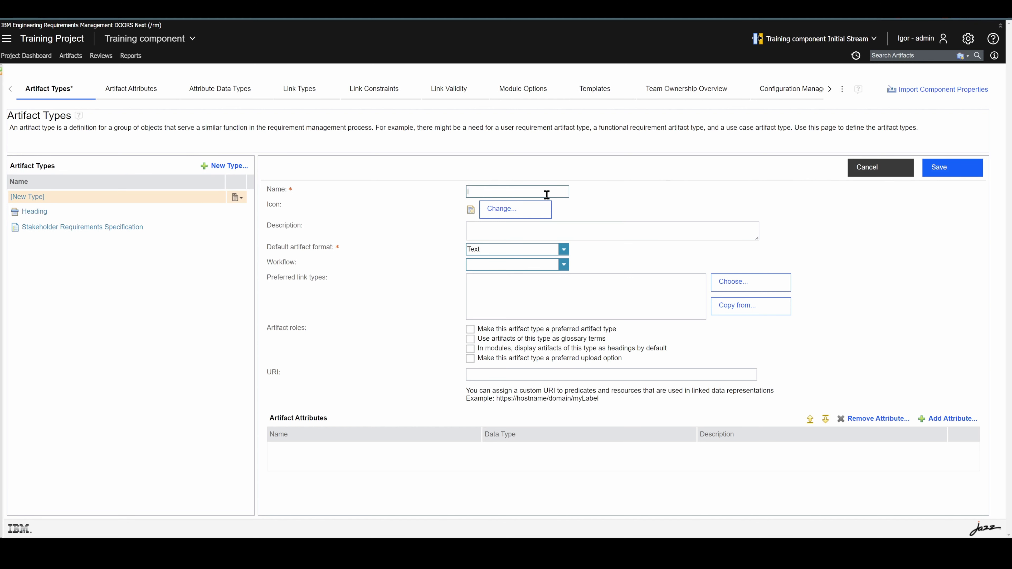
pyautogui.write('ormation')
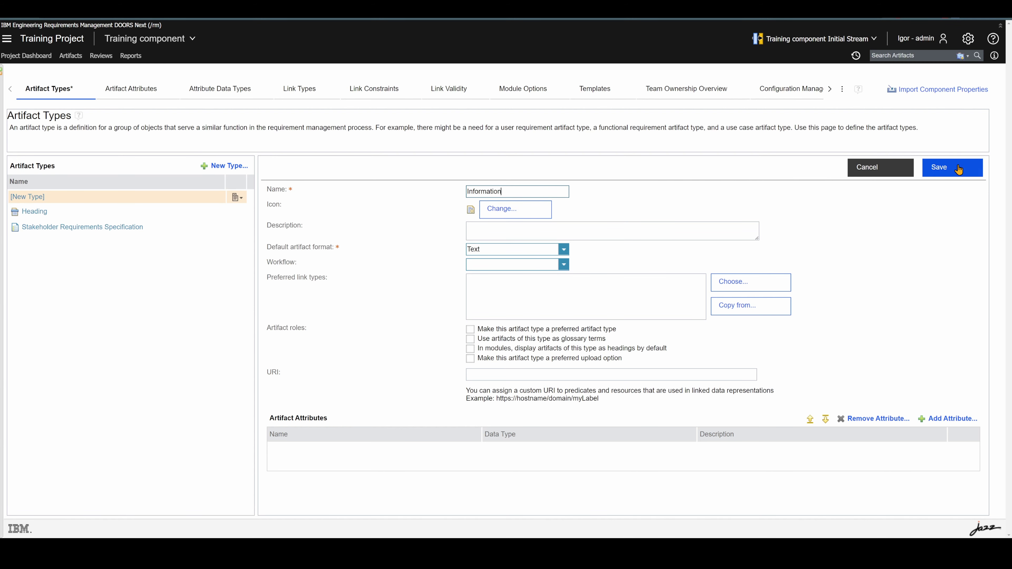
pyautogui.click(509, 209)
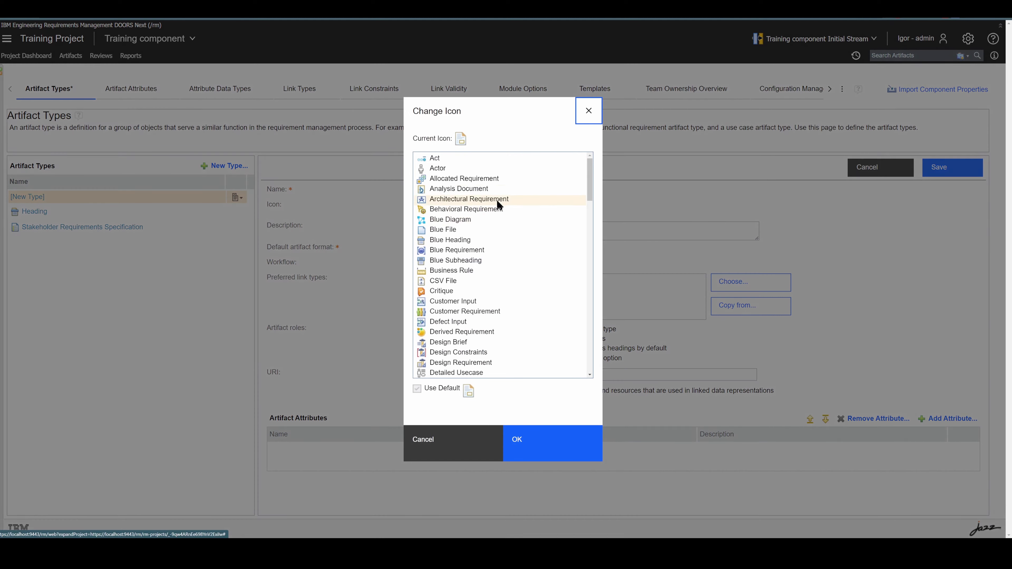
pyautogui.scroll(-20, 453, 234)
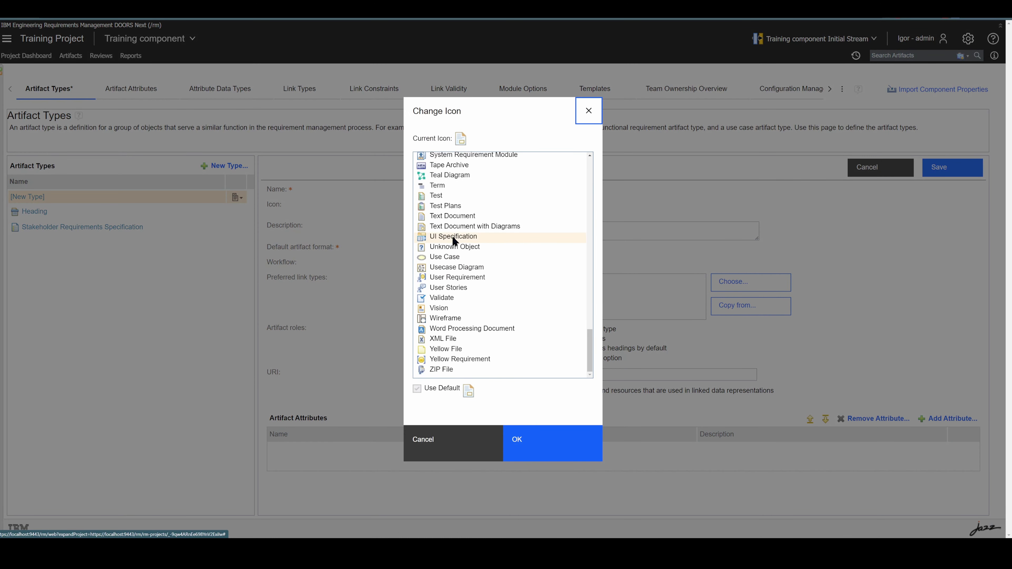
pyautogui.scroll(5, 455, 239)
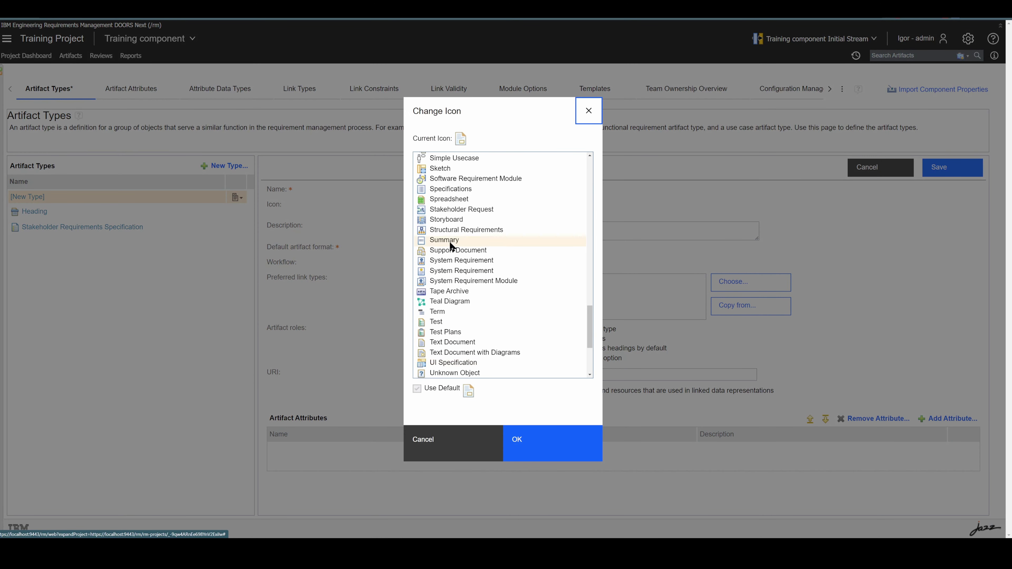
pyautogui.click(444, 239)
pyautogui.click(533, 445)
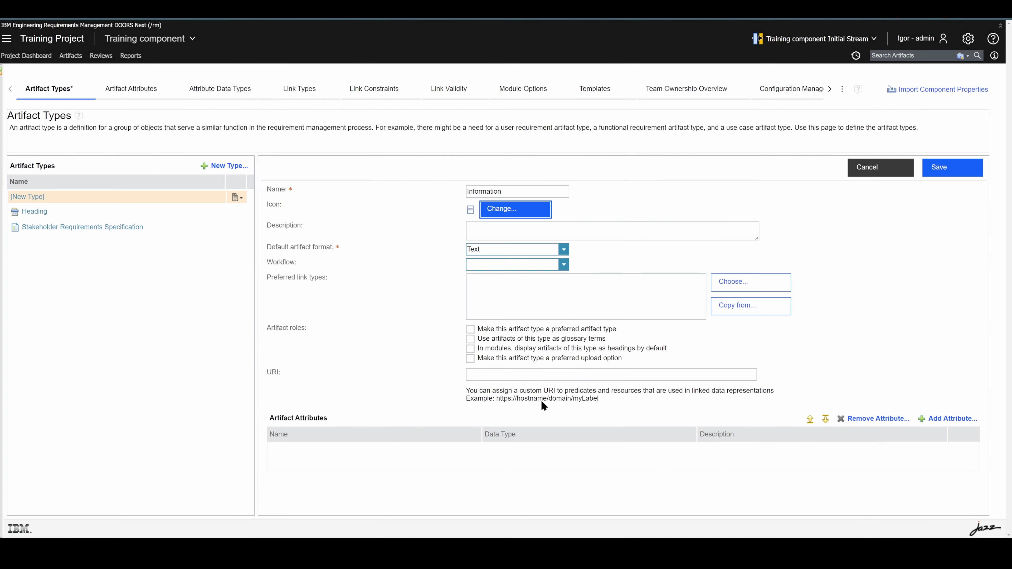
pyautogui.click(929, 167)
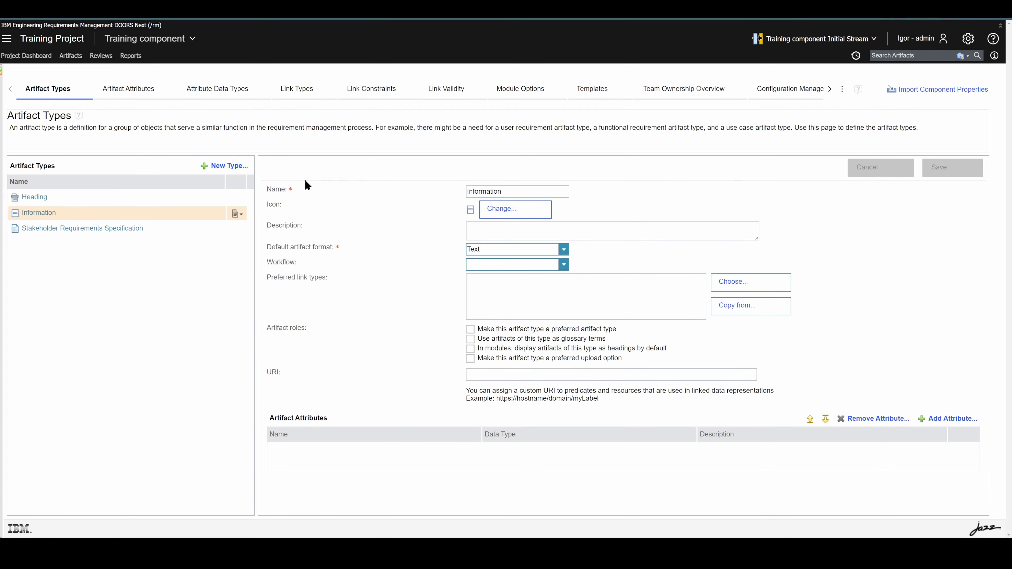
# Step: Add an artifact type named Stakeholder Requirement with the Stakeholder Request icon and save it
pyautogui.click(204, 167)
pyautogui.write('Stakeholder Requirmn')
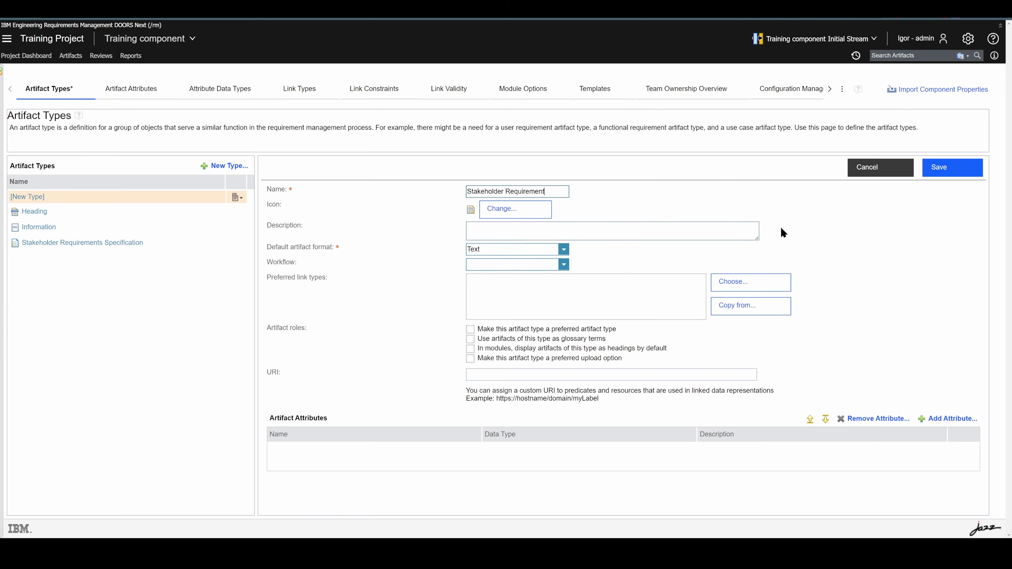
pyautogui.click(515, 209)
pyautogui.scroll(-15, 506, 223)
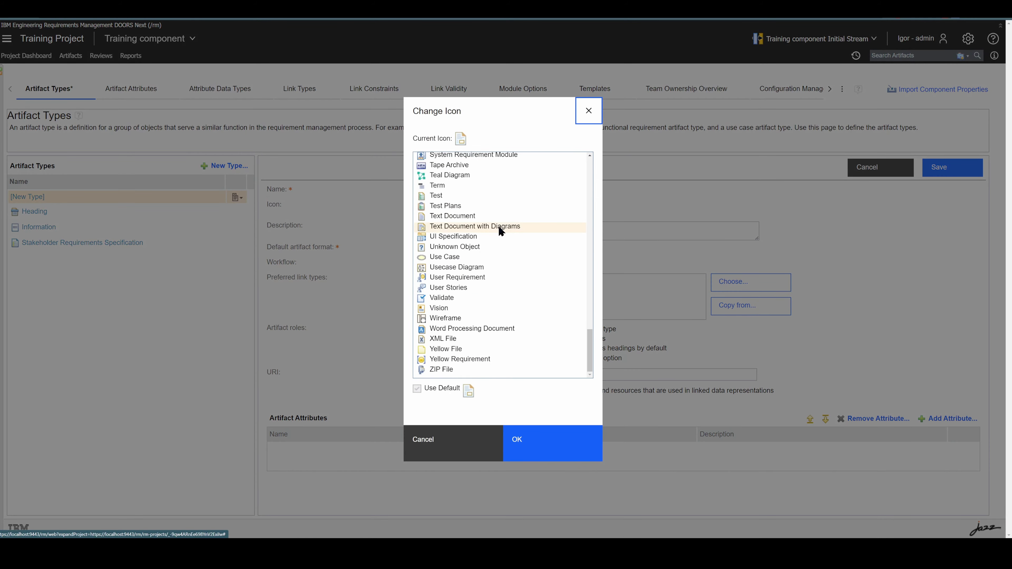
pyautogui.scroll(2, 457, 247)
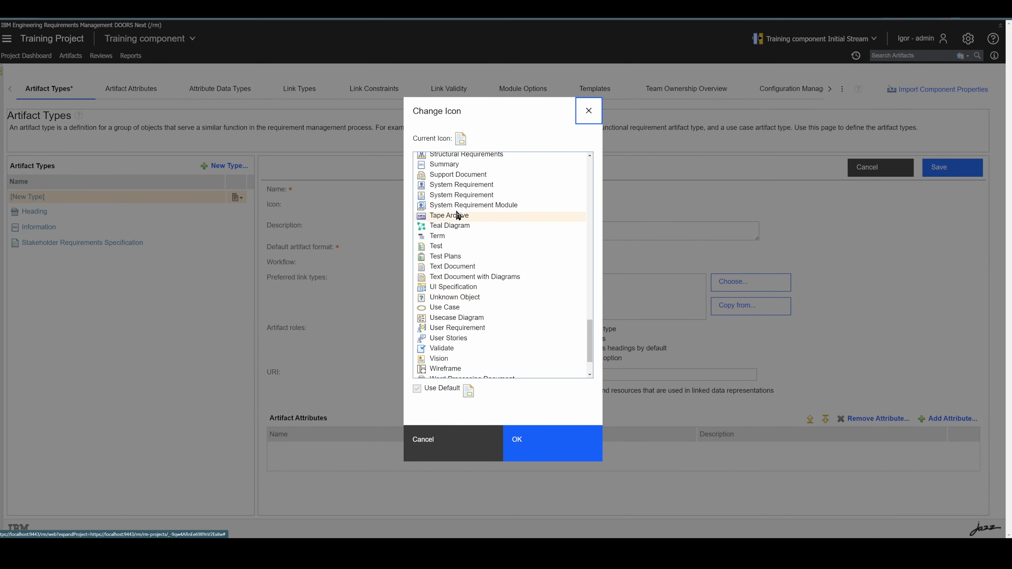
pyautogui.scroll(2, 451, 191)
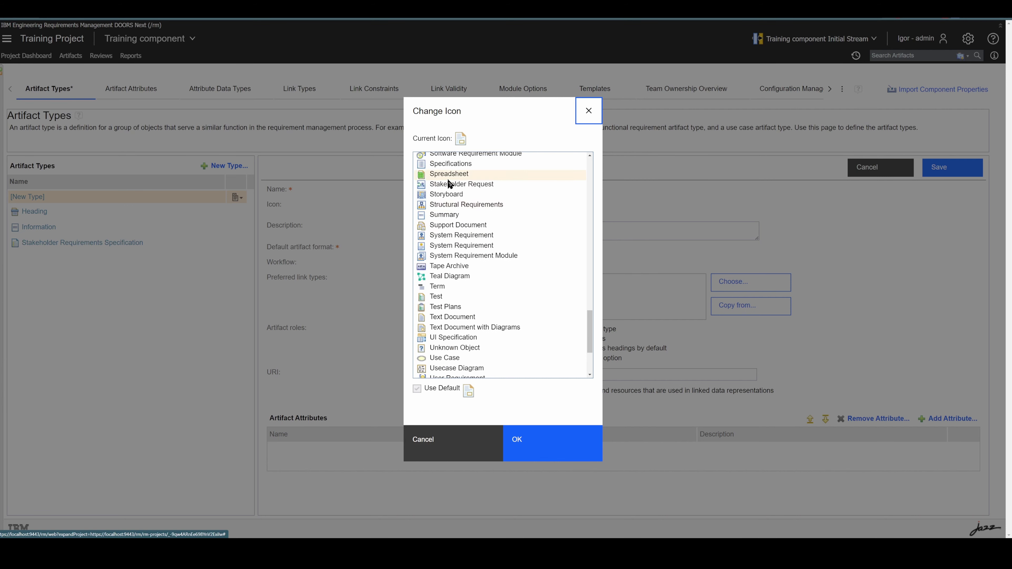
pyautogui.click(449, 186)
pyautogui.scroll(1, 449, 187)
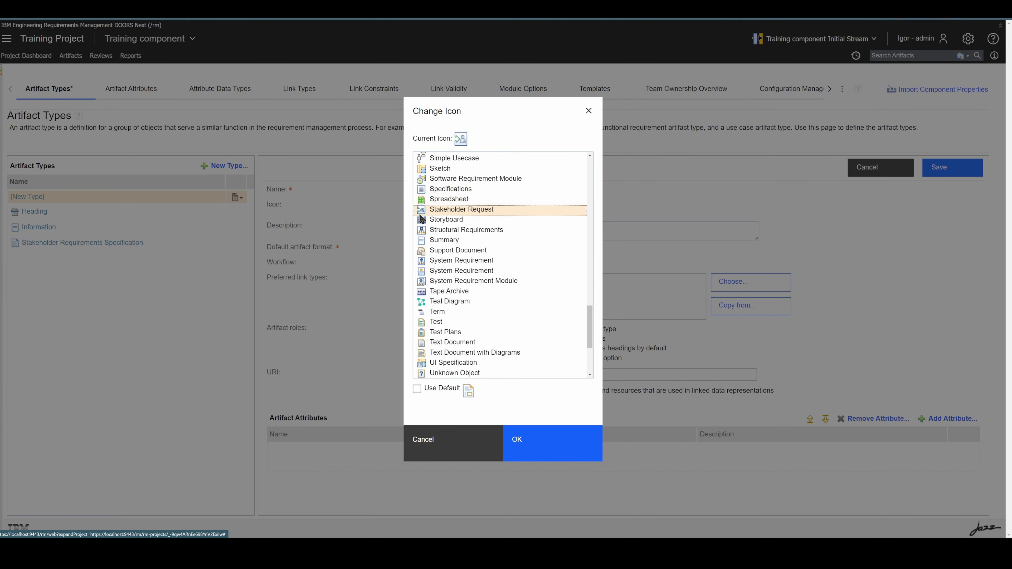
pyautogui.click(537, 454)
pyautogui.click(964, 161)
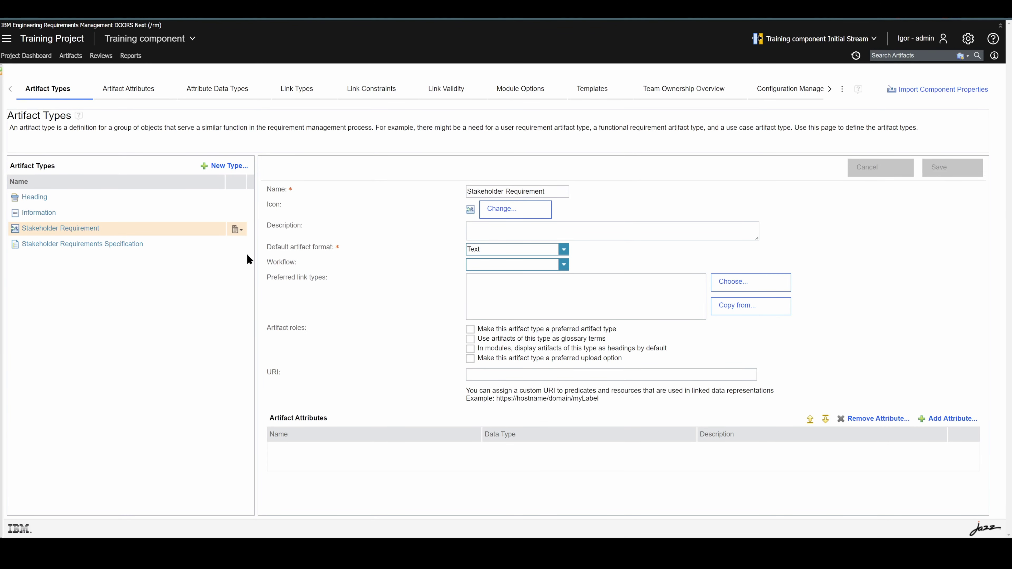
# Step: In the Modules folder, create a Stakeholder Requirements Specification artifact with the name Stakeholder Requirements Specification
pyautogui.click(117, 252)
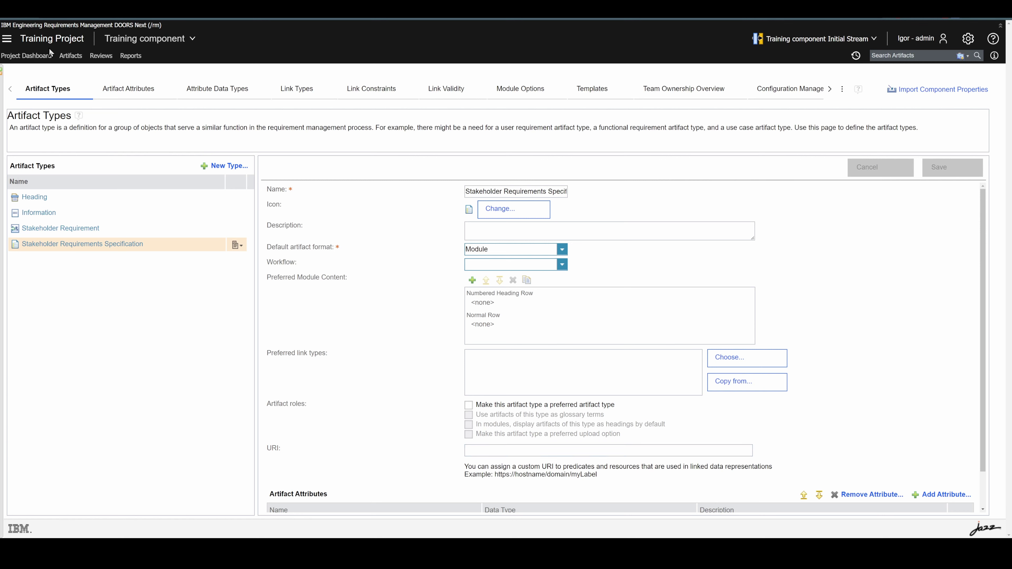
pyautogui.click(72, 56)
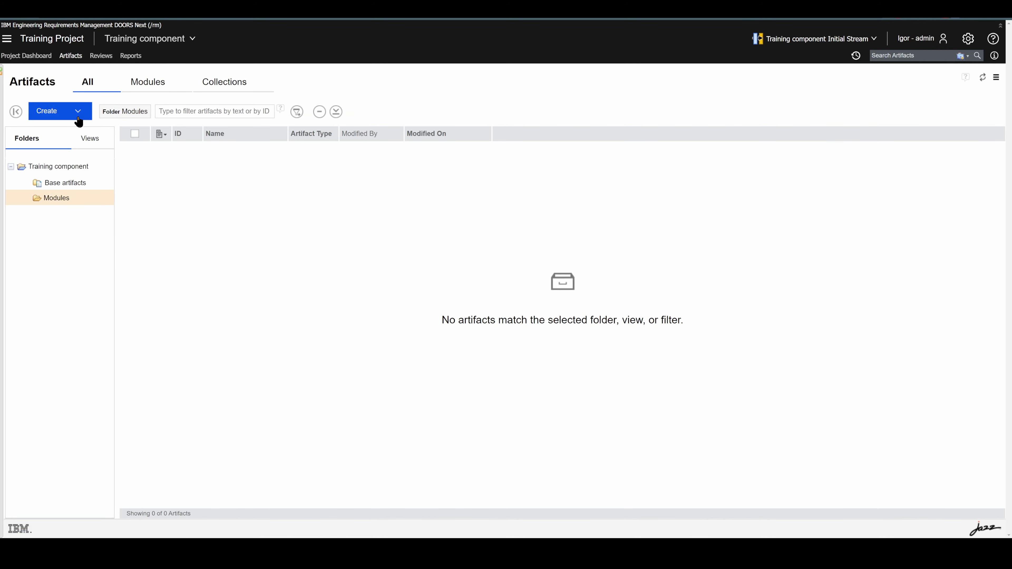
pyautogui.click(79, 116)
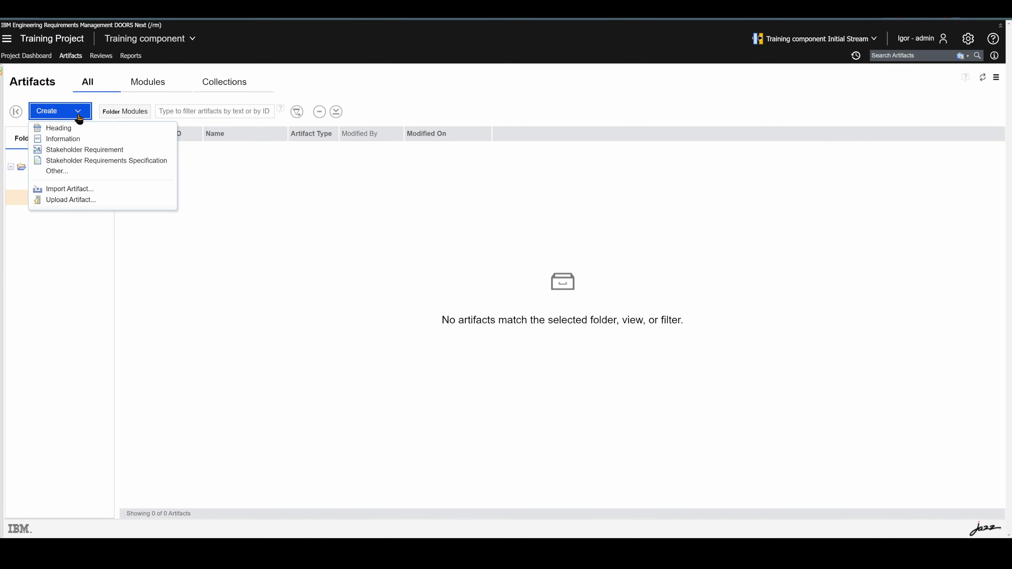
pyautogui.click(84, 162)
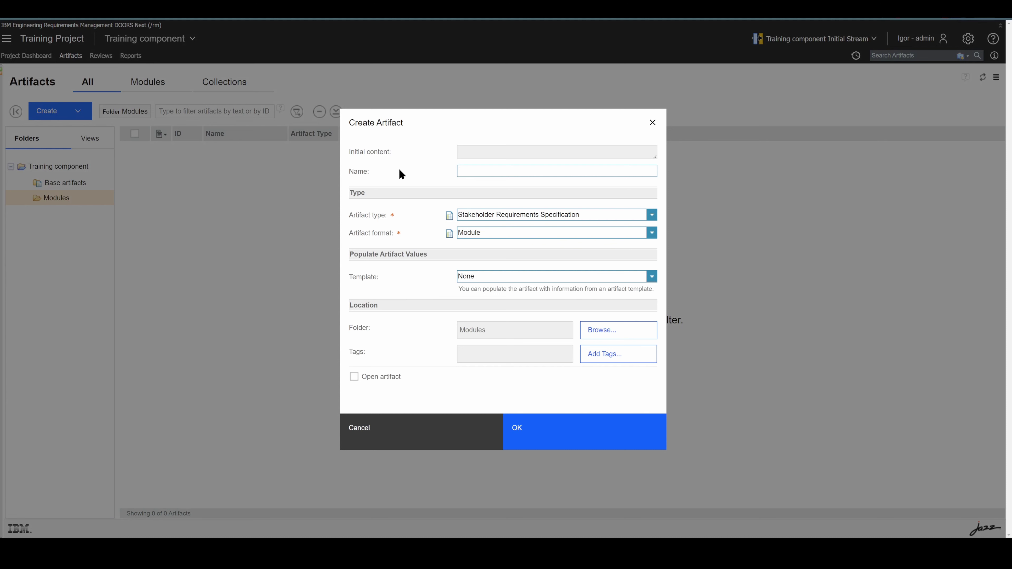
pyautogui.write('Stakeholder Requirements Specification')
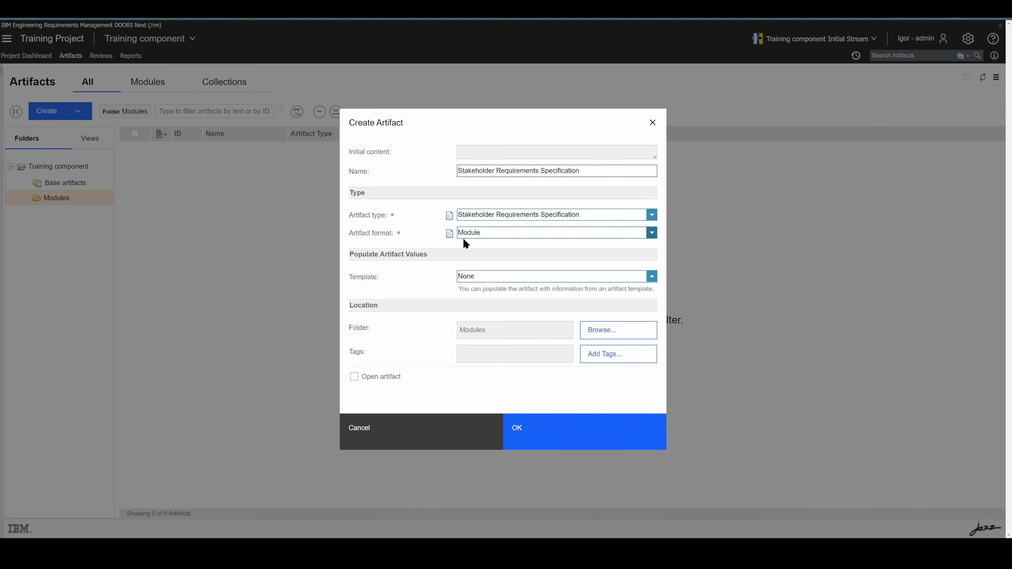
pyautogui.click(538, 443)
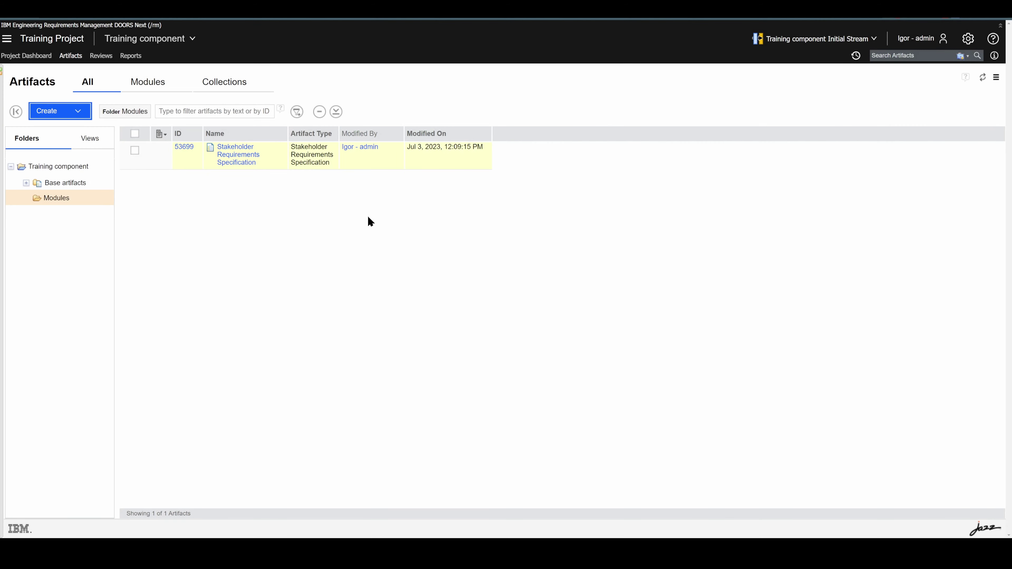
# Step: Open the new Stakeholder Requirements Specification module and create its first artifact, Heading 1, with the Heading type
pyautogui.click(237, 159)
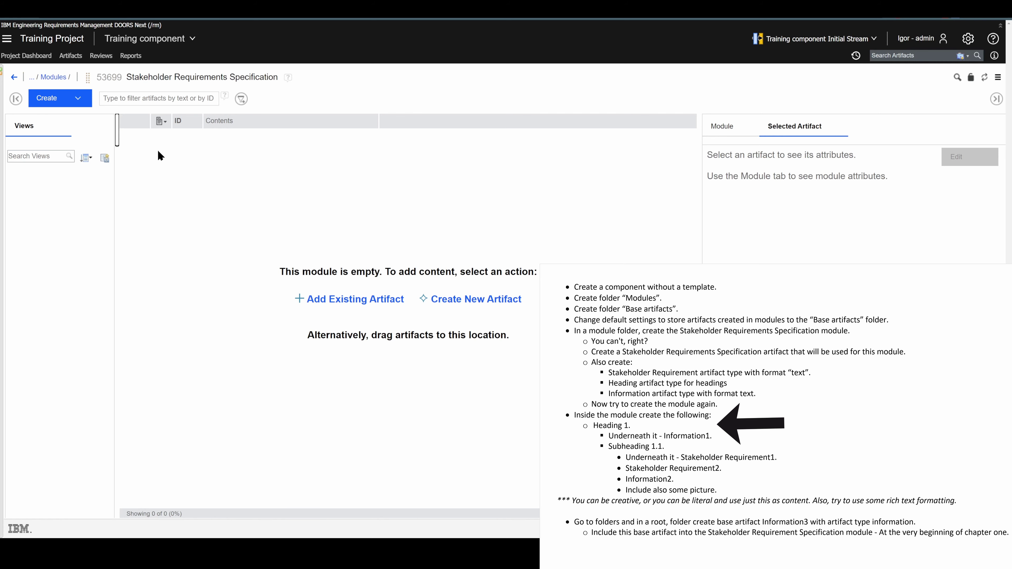
pyautogui.click(464, 303)
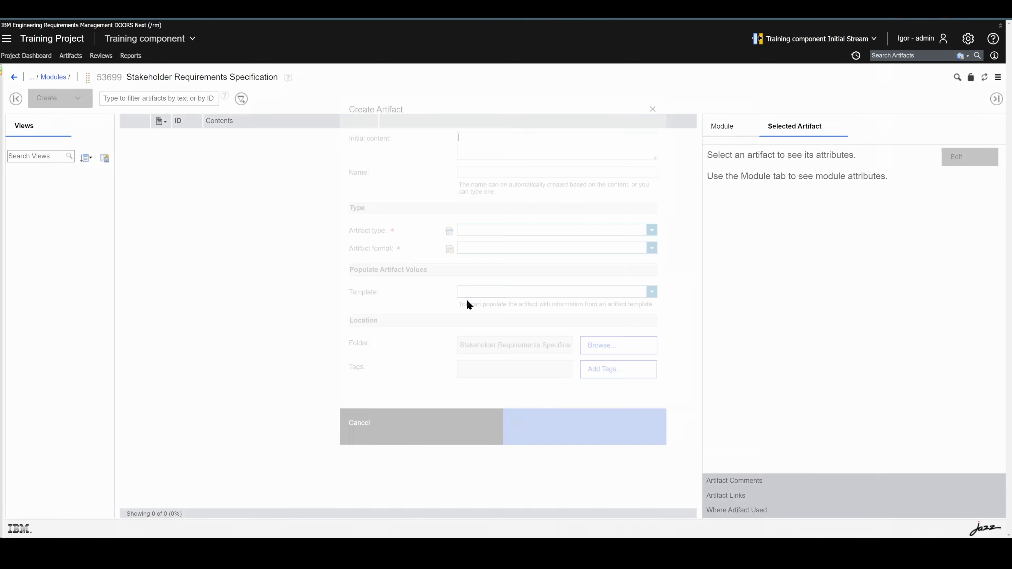
pyautogui.write('Heading 1')
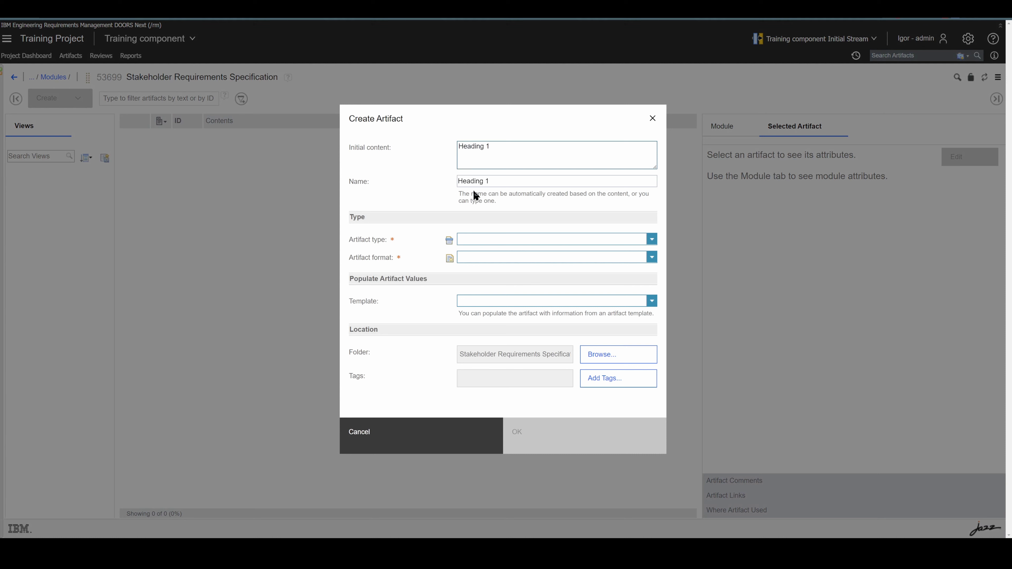
pyautogui.click(652, 240)
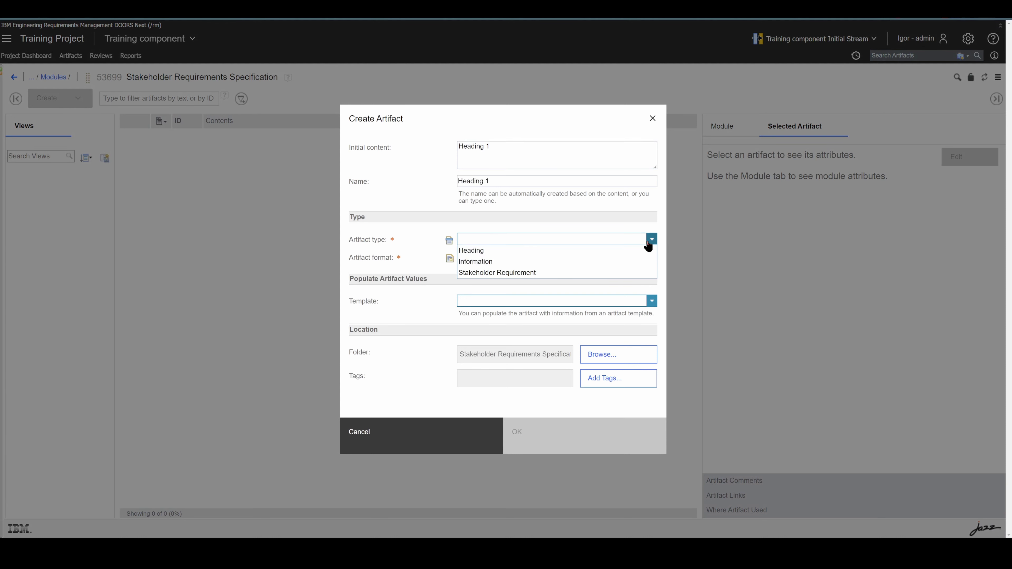
pyautogui.click(623, 251)
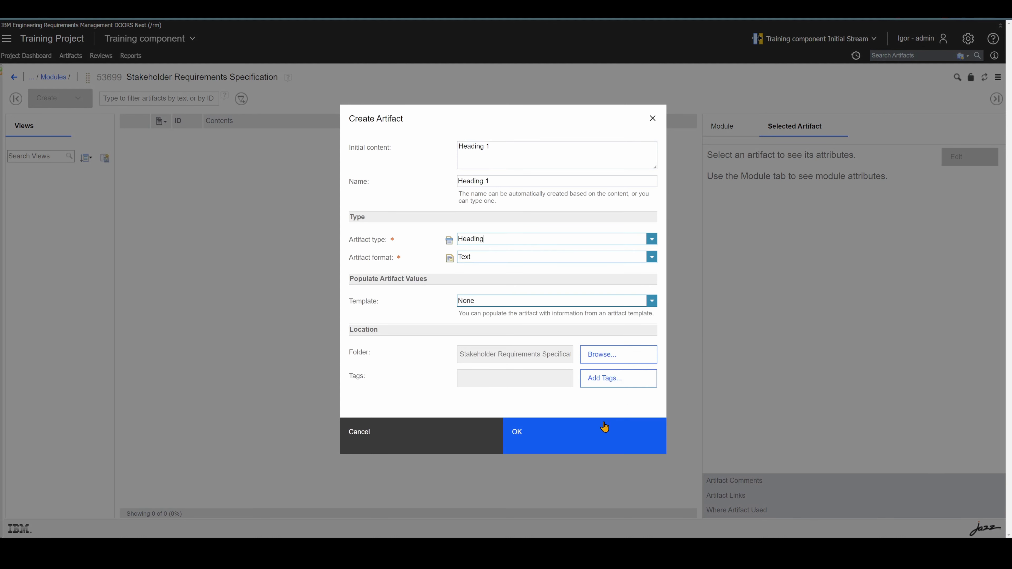
pyautogui.click(595, 435)
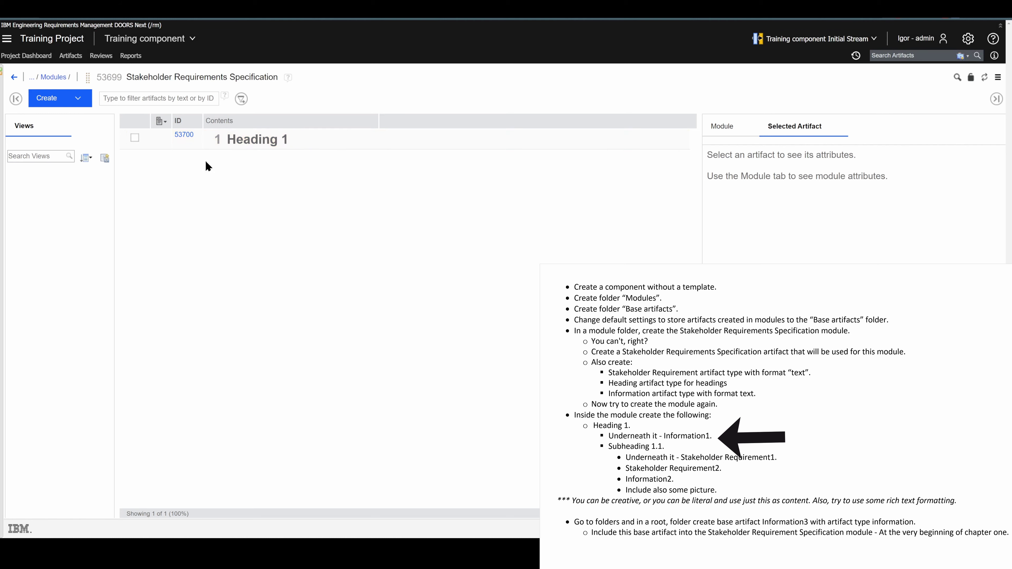
# Step: Create a new artifact in the module with the content Information 1 and the Information type
pyautogui.click(76, 98)
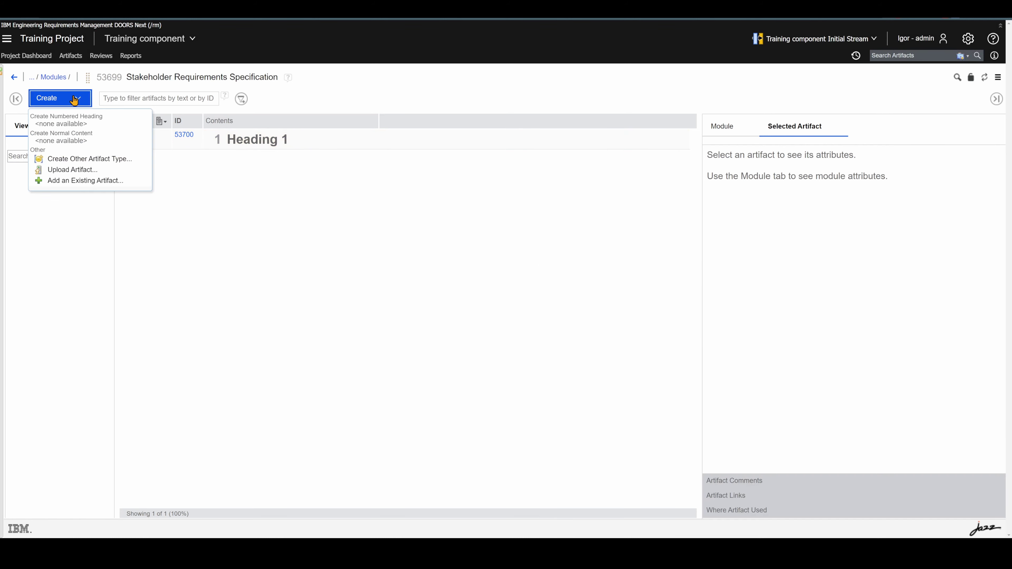
pyautogui.click(99, 159)
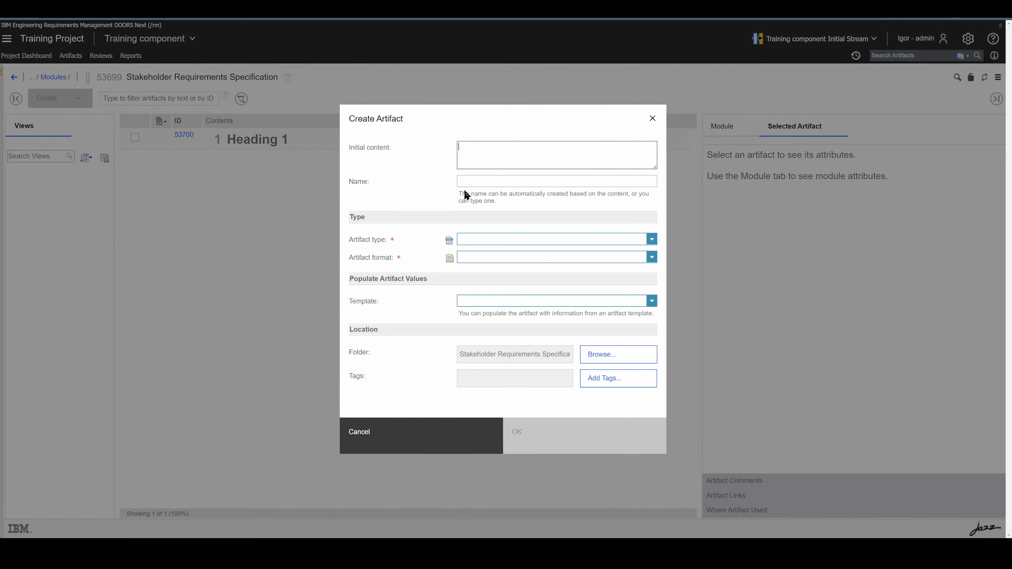
pyautogui.write('Information 1')
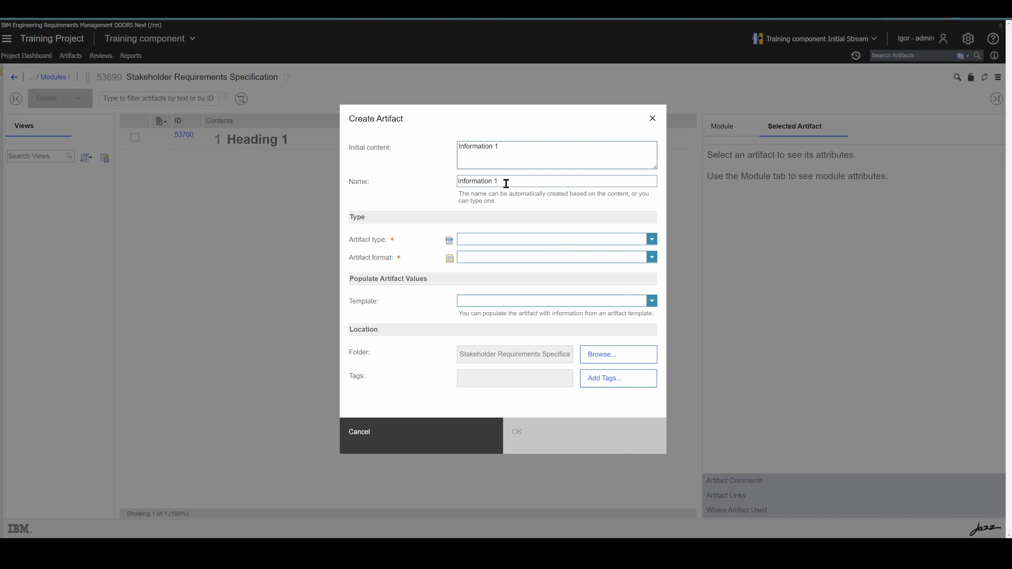
pyautogui.moveTo(521, 159); pyautogui.dragTo(431, 153)
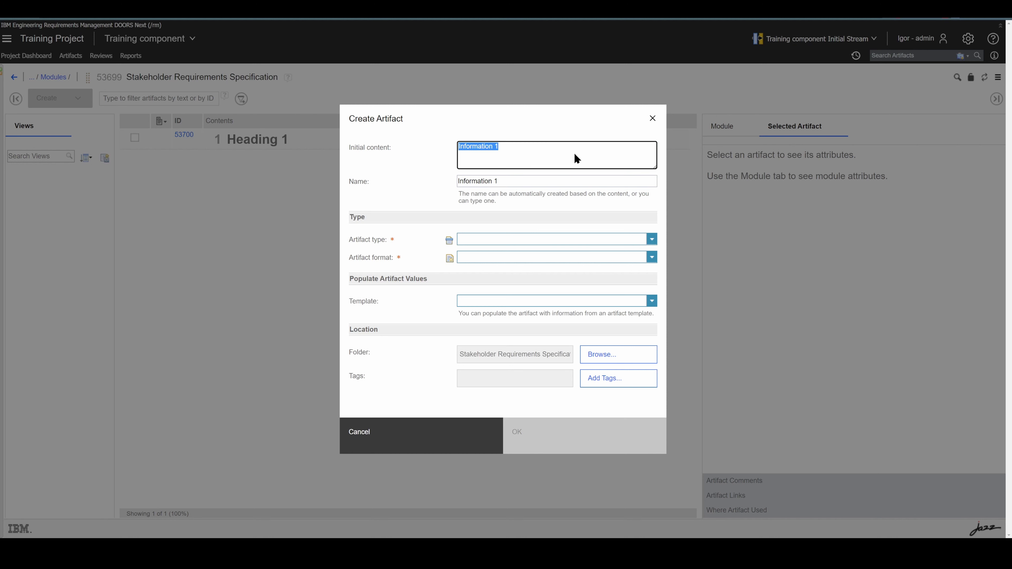
pyautogui.click(652, 240)
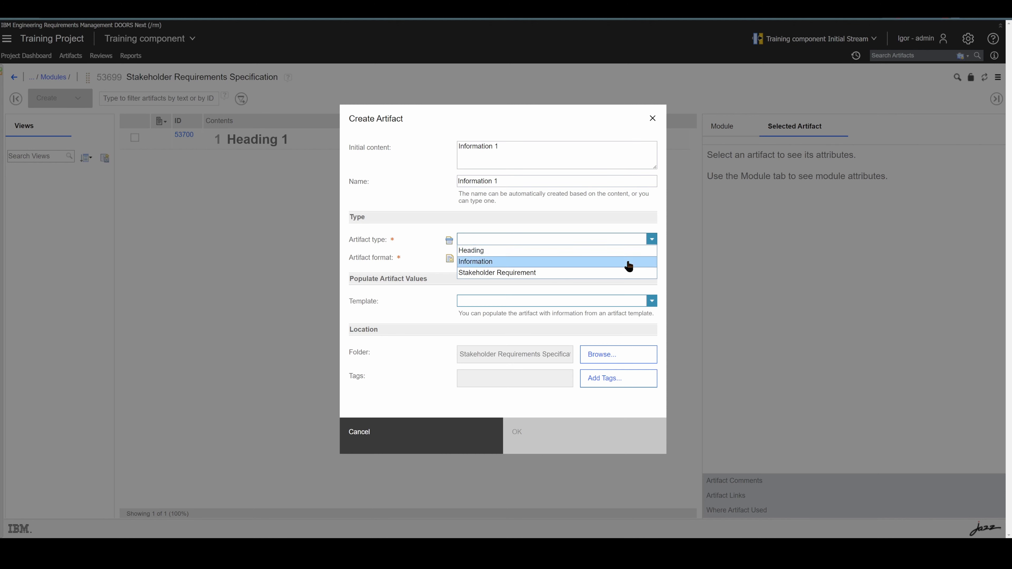
pyautogui.click(629, 263)
pyautogui.click(587, 437)
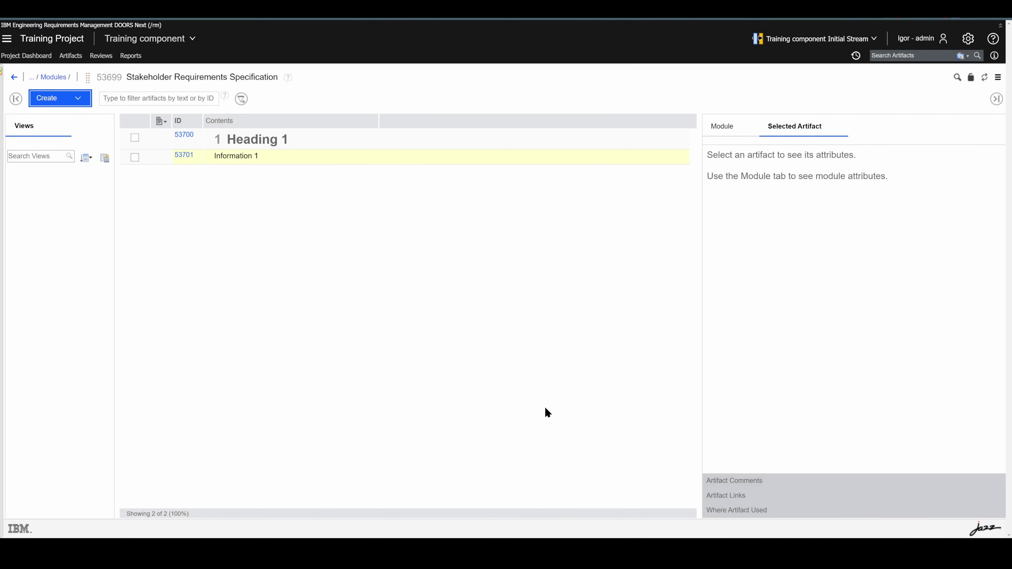
# Step: Demote the Information 1 artifact so it sits underneath Heading 1, and select Heading 1
pyautogui.click(279, 158)
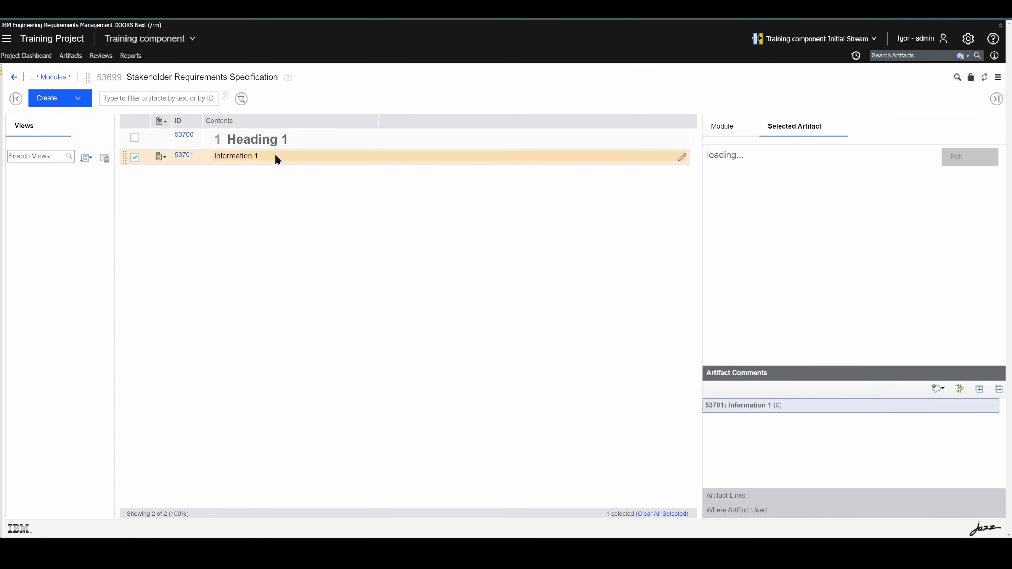
pyautogui.click(157, 157)
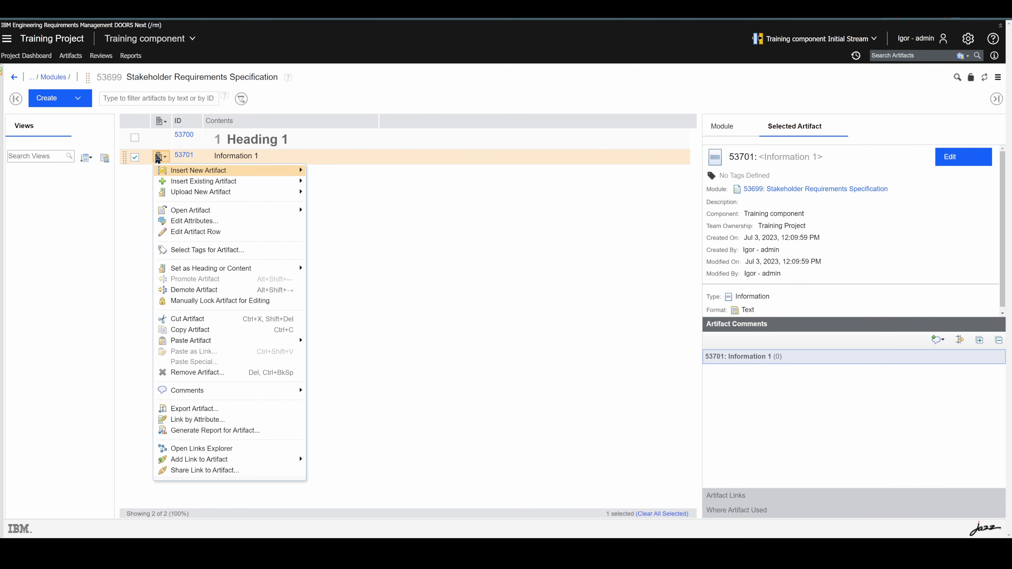
pyautogui.click(212, 291)
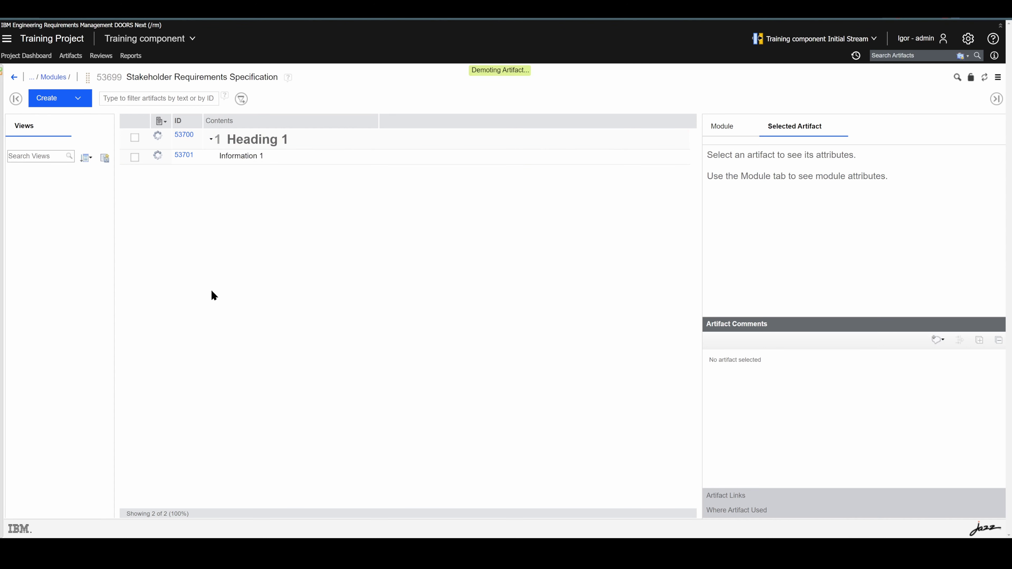
pyautogui.click(214, 144)
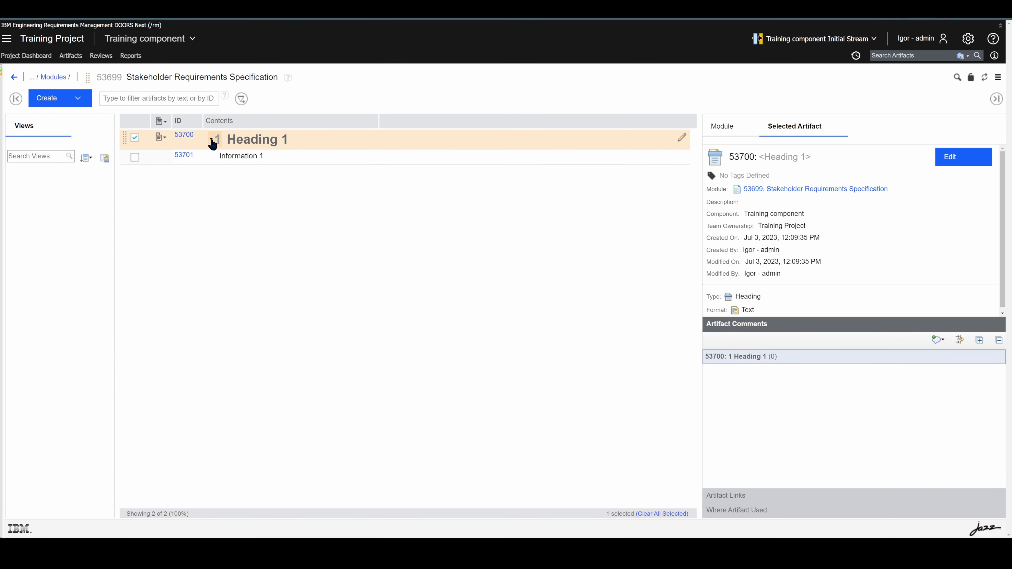
# Step: Insert a new Heading artifact with the content Subheading 1.1 from Heading 1, placed after Information 1
pyautogui.click(212, 144)
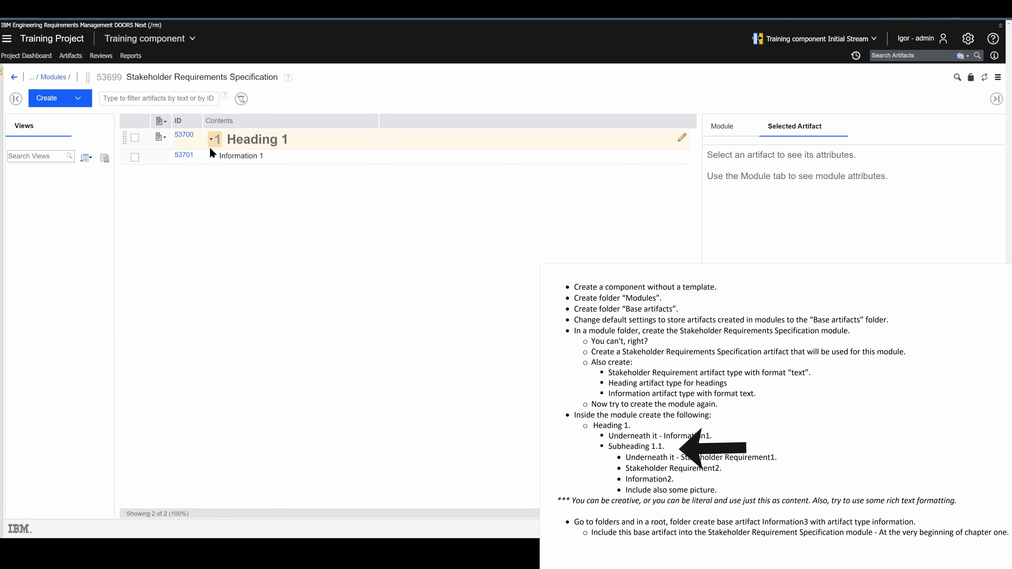
pyautogui.click(232, 158)
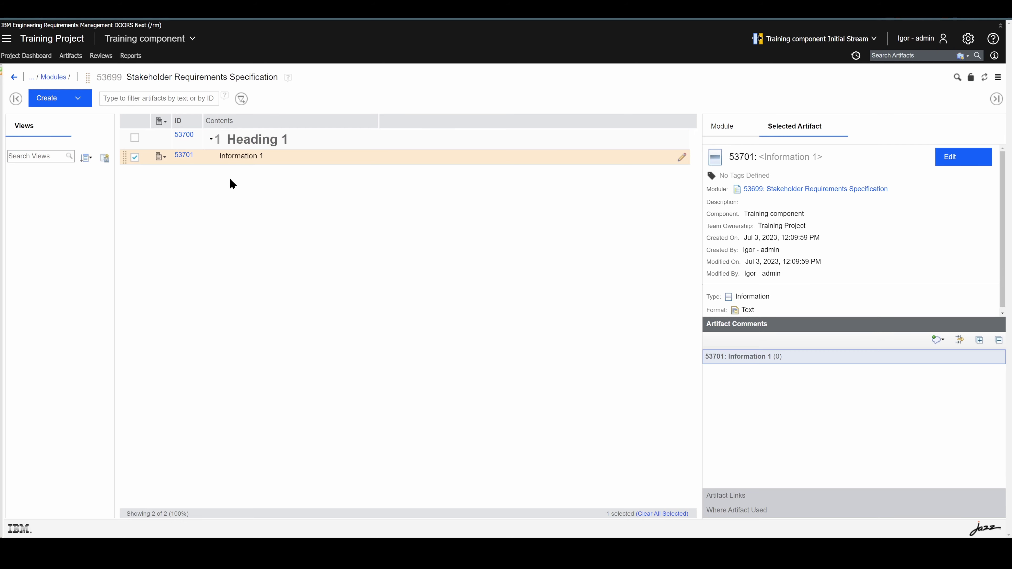
pyautogui.click(234, 140)
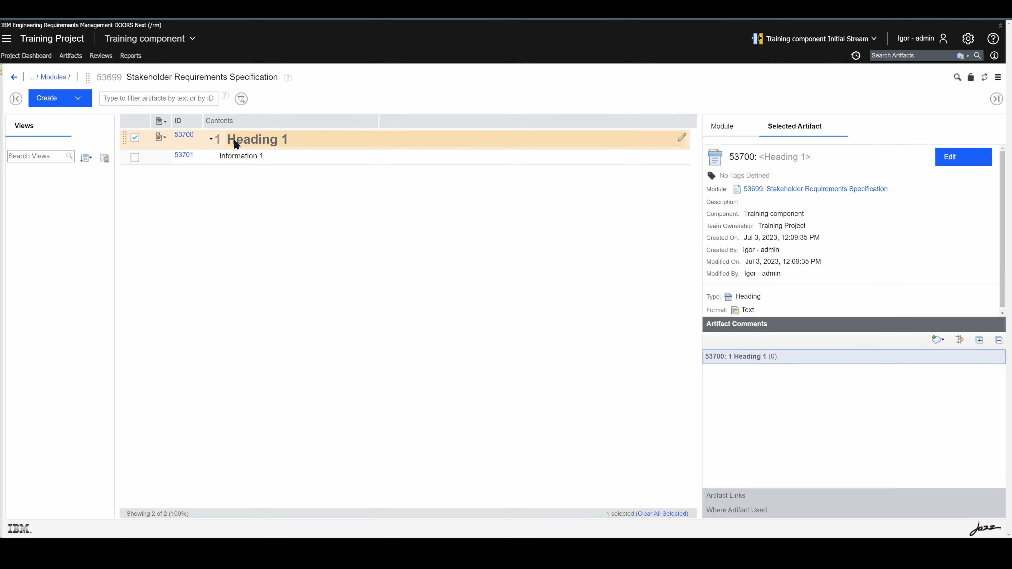
pyautogui.hotkey('ctrl', 'alt', 'Return')
pyautogui.write('Su')
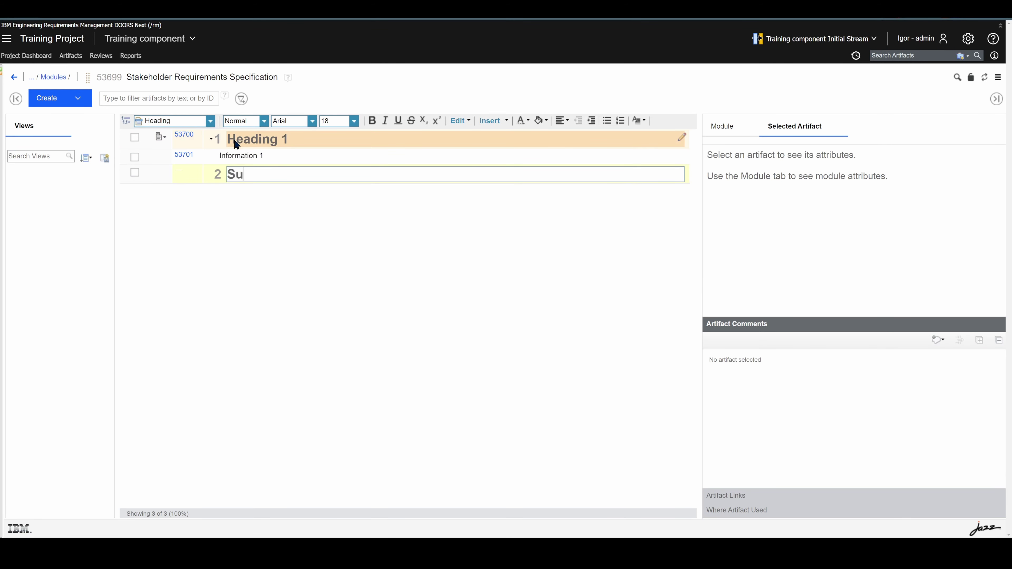
pyautogui.write('bheading 1.1')
pyautogui.click(264, 209)
# Step: Demote the Subheading 1.1 artifact so it sits underneath Heading 1
pyautogui.click(278, 177)
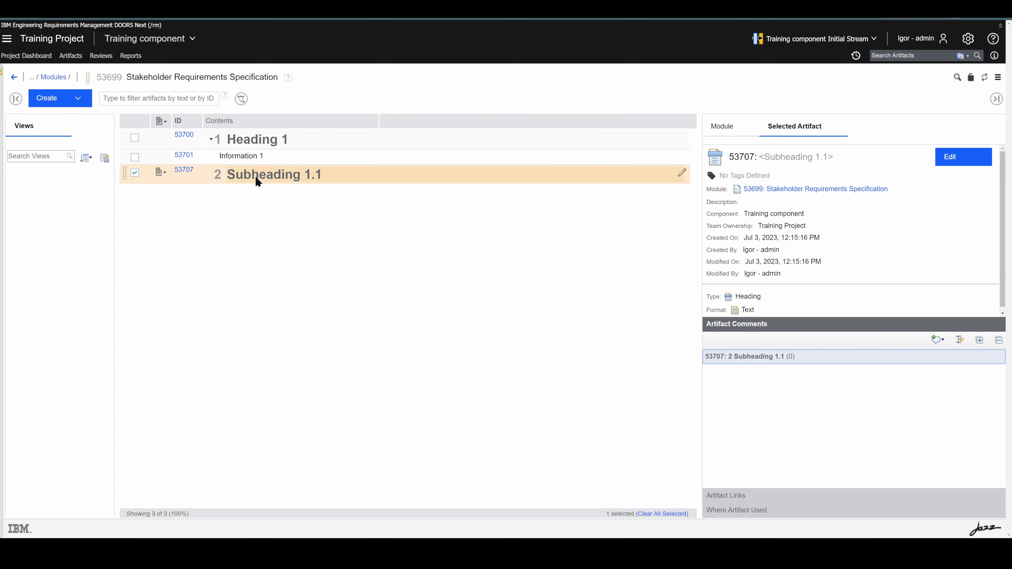
pyautogui.click(165, 177)
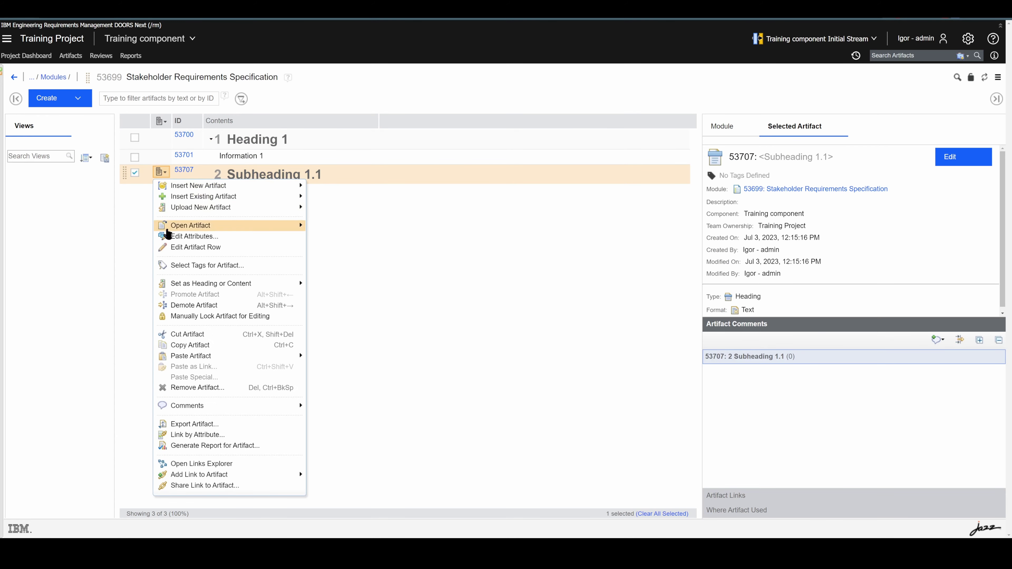
pyautogui.click(191, 307)
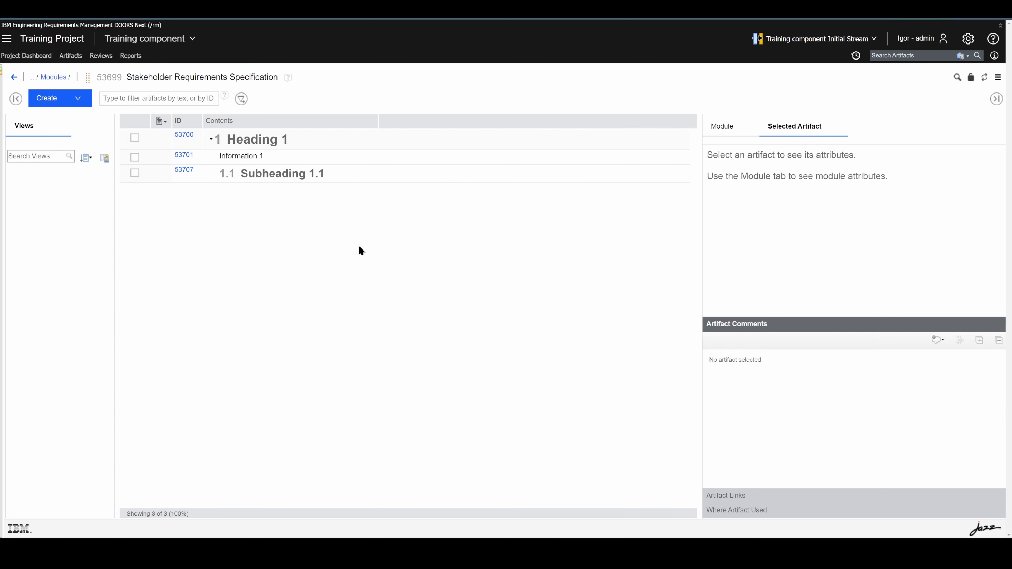
# Step: Insert a child artifact below Subheading 1.1 with the content Stakeholder Requirement 1 and the Stakeholder Requirement type
pyautogui.click(245, 173)
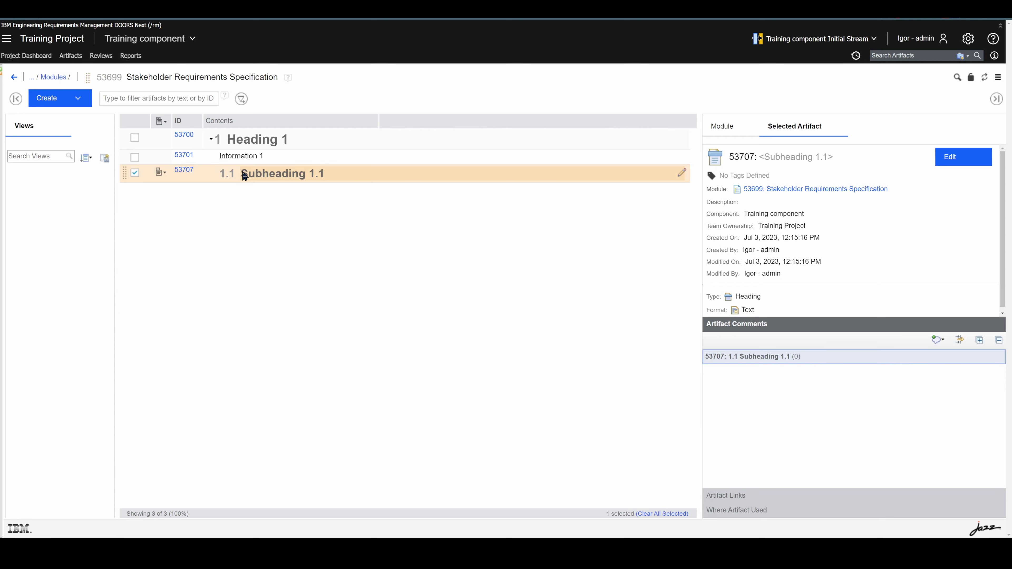
pyautogui.click(161, 173)
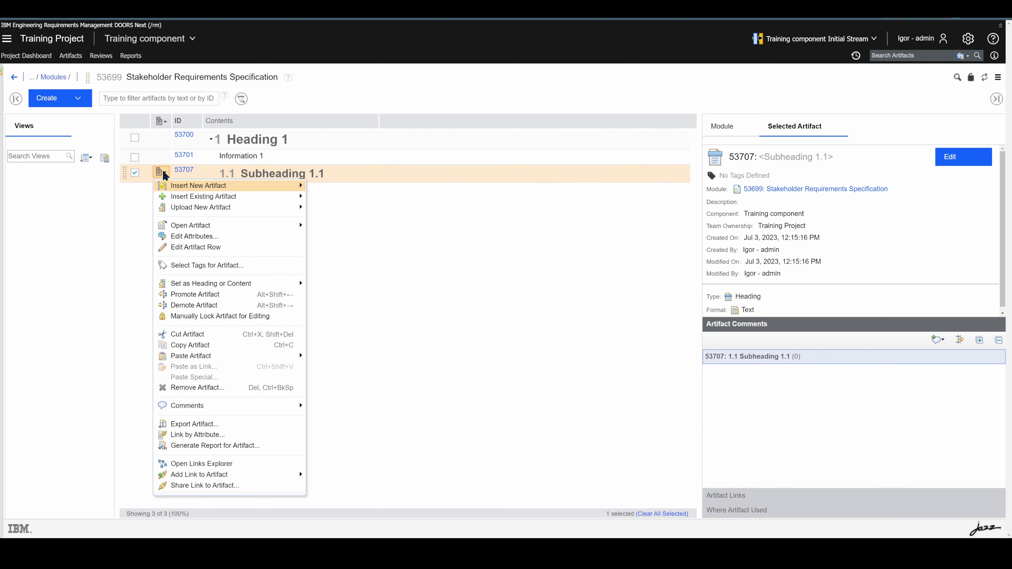
pyautogui.moveTo(273, 186)
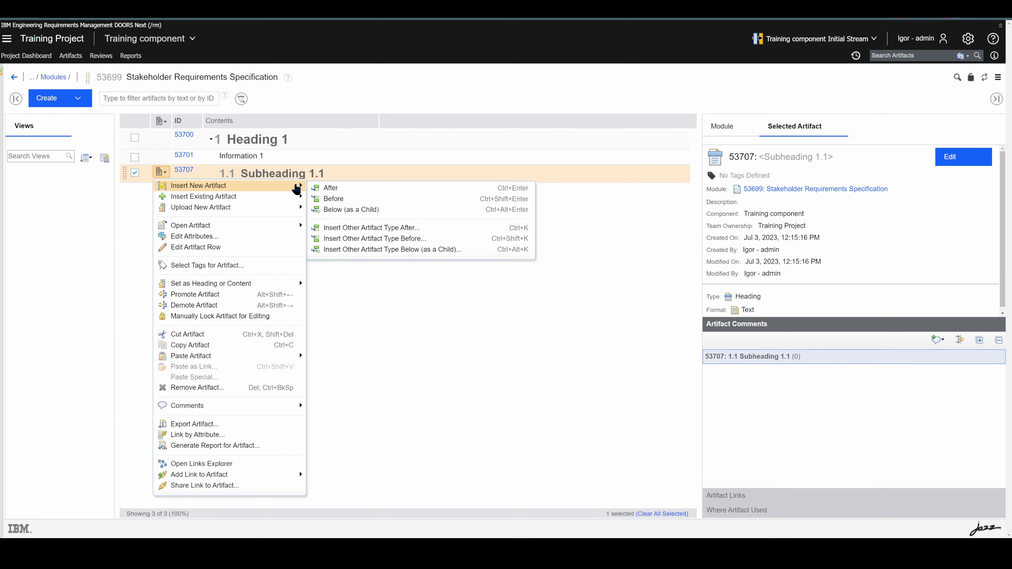
pyautogui.click(402, 249)
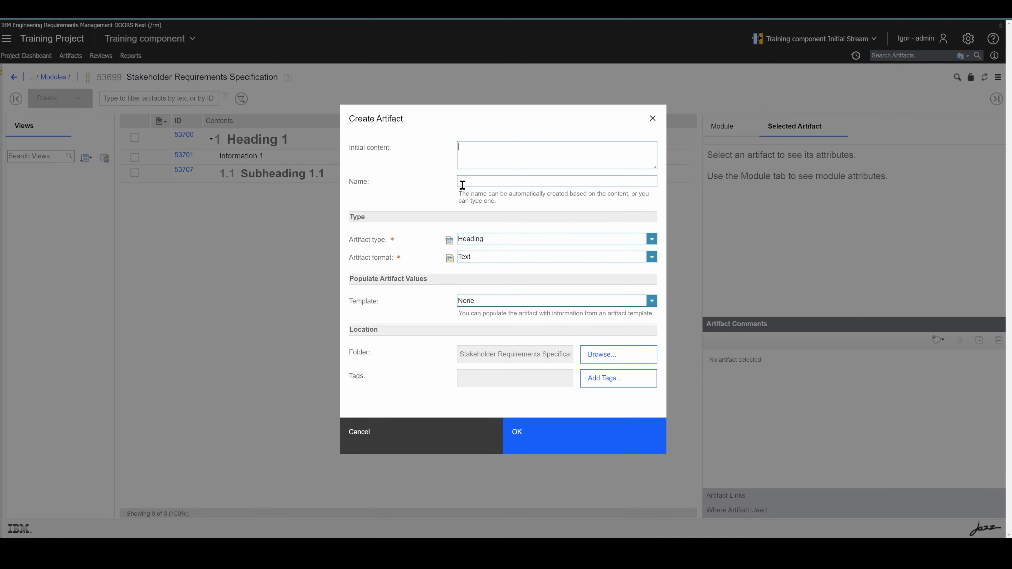
pyautogui.write('Stakeholder Requirement')
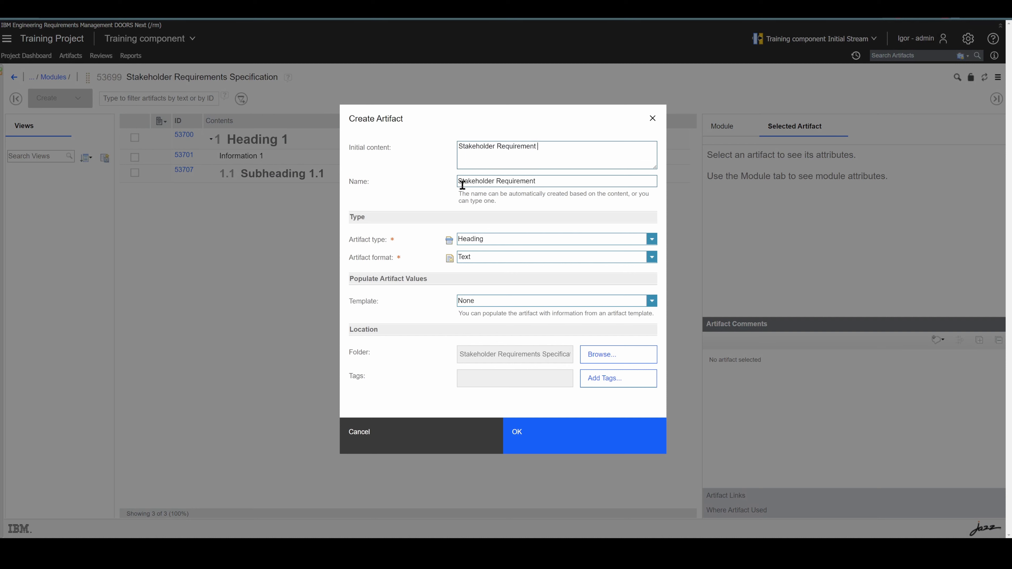
pyautogui.write(' 1')
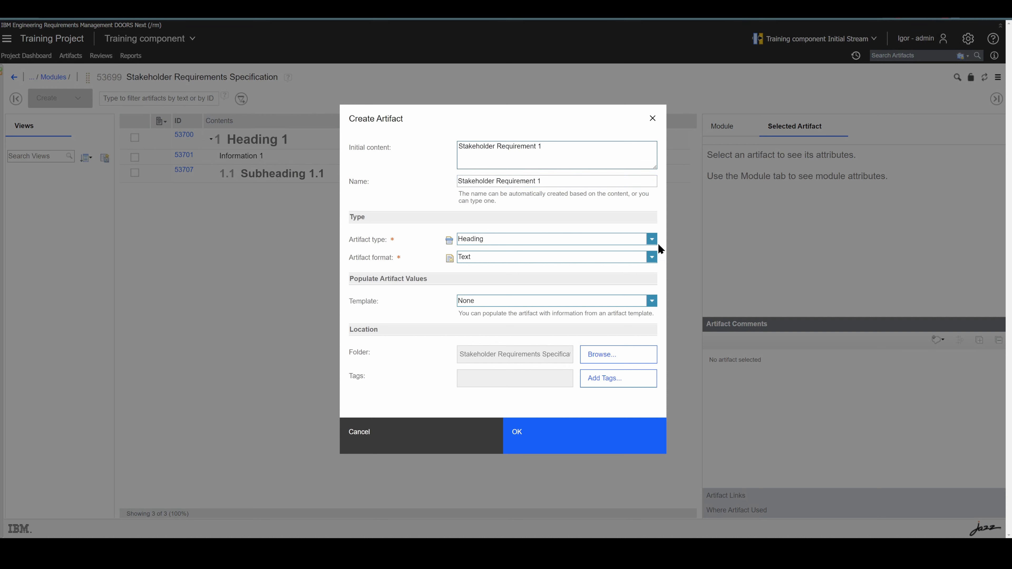
pyautogui.click(652, 239)
pyautogui.click(568, 273)
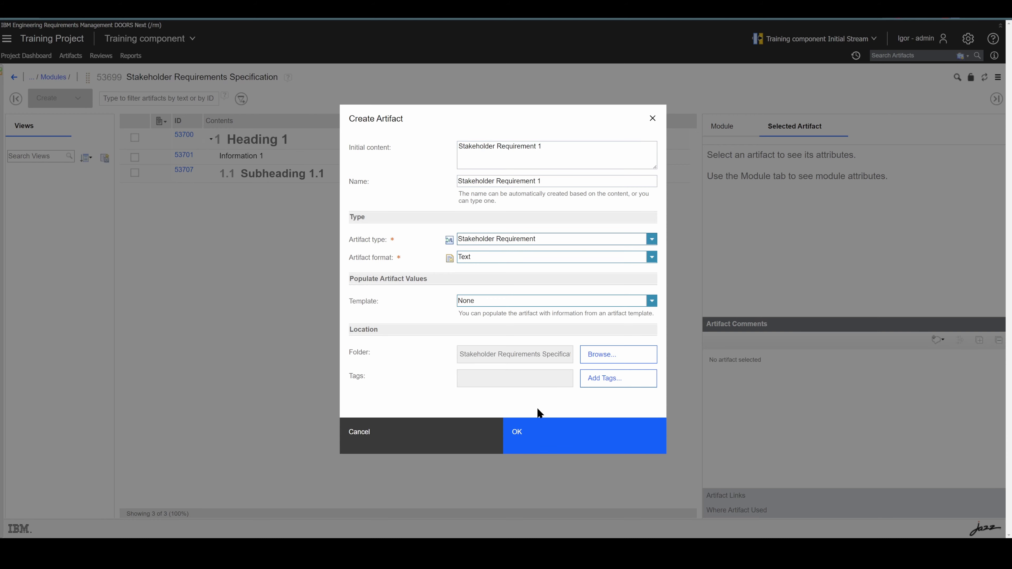
pyautogui.click(543, 435)
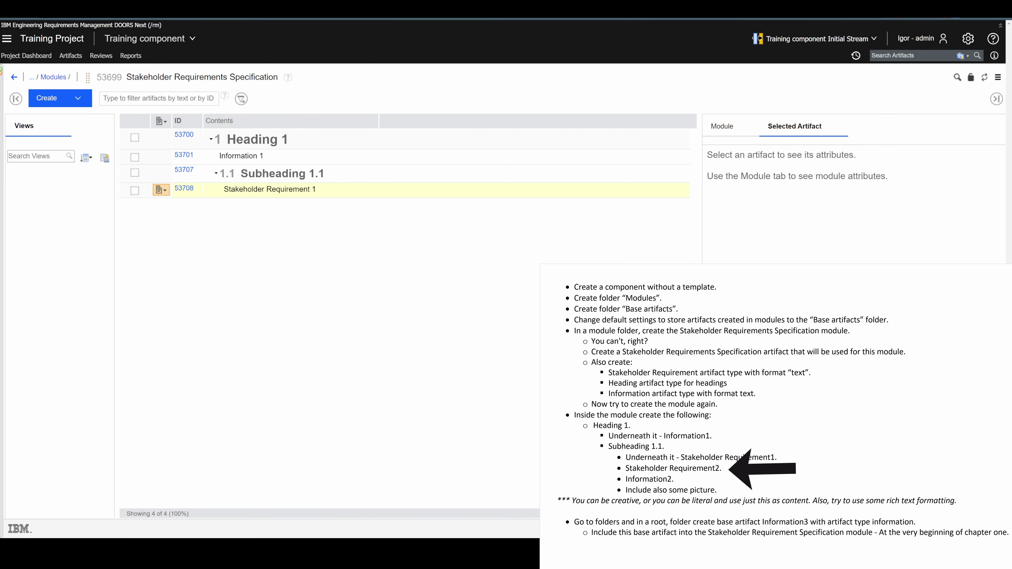
# Step: Add a new artifact with the content Stakeholder Requirement 2 directly after Stakeholder Requirement 1
pyautogui.click(344, 187)
pyautogui.press('Return')
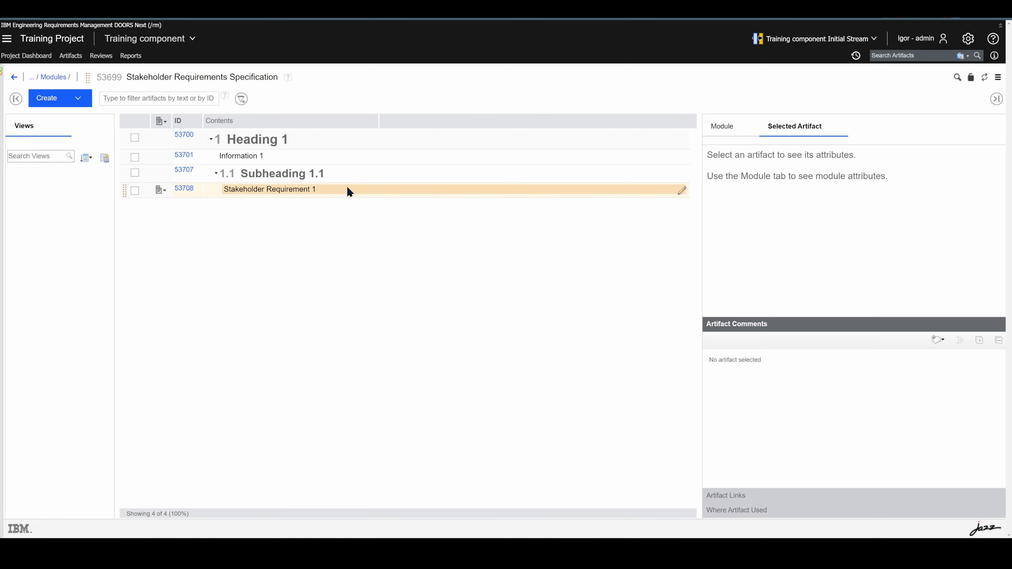
pyautogui.write('Sta')
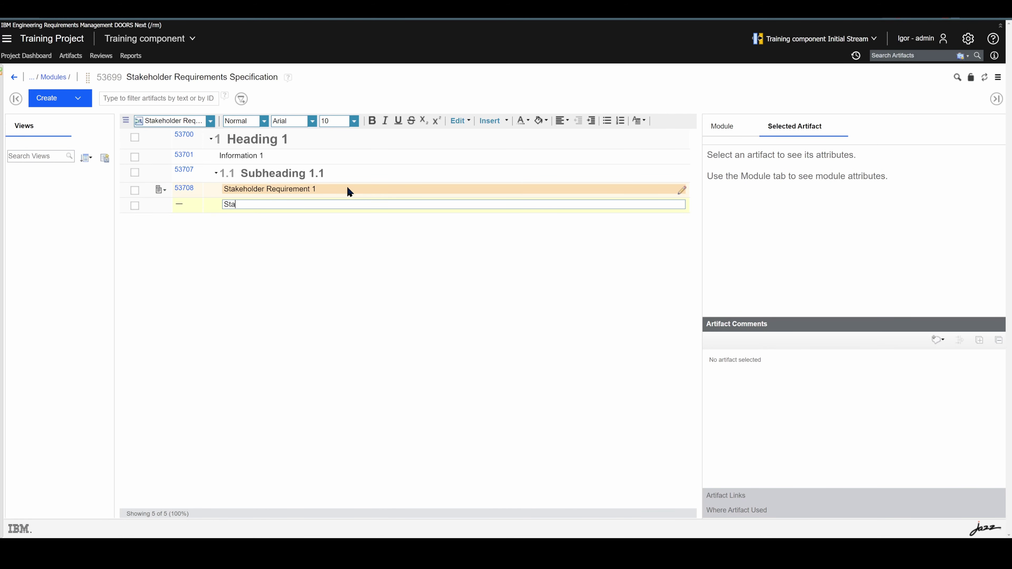
pyautogui.write('keholder Requirement 2')
pyautogui.click(352, 258)
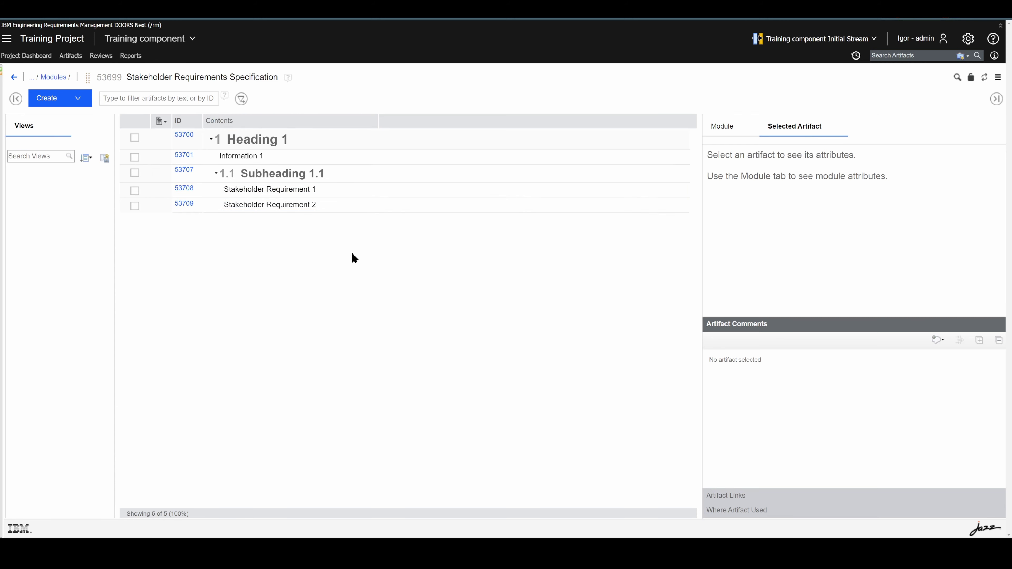
# Step: Add a new artifact with the content Information 2 directly after Stakeholder Requirement 2
pyautogui.click(320, 206)
pyautogui.press('Return')
pyautogui.write('Information 2')
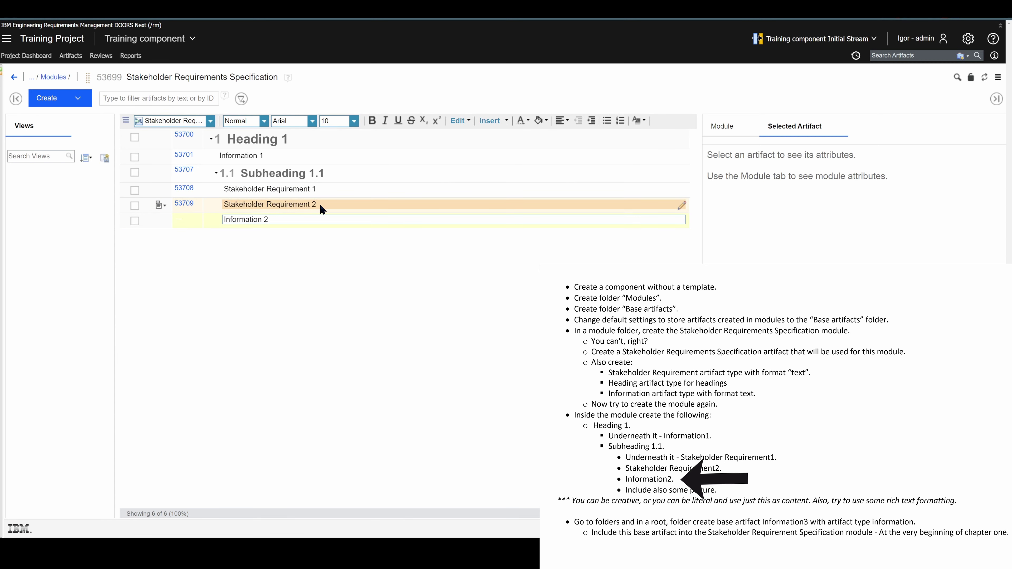
pyautogui.click(295, 288)
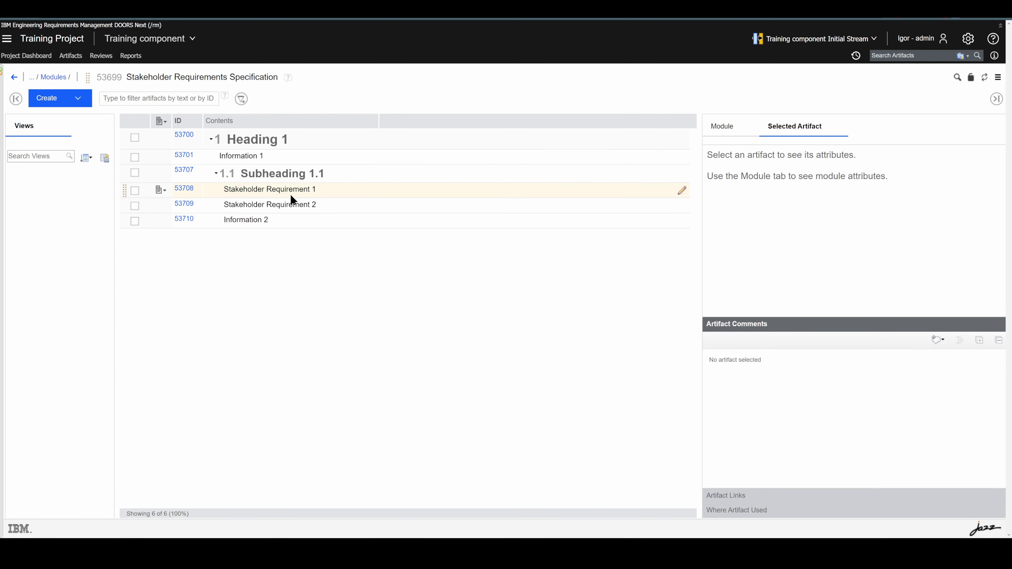
# Step: Change the artifact type of Information 2 to Information, save the change and check the type
pyautogui.click(291, 205)
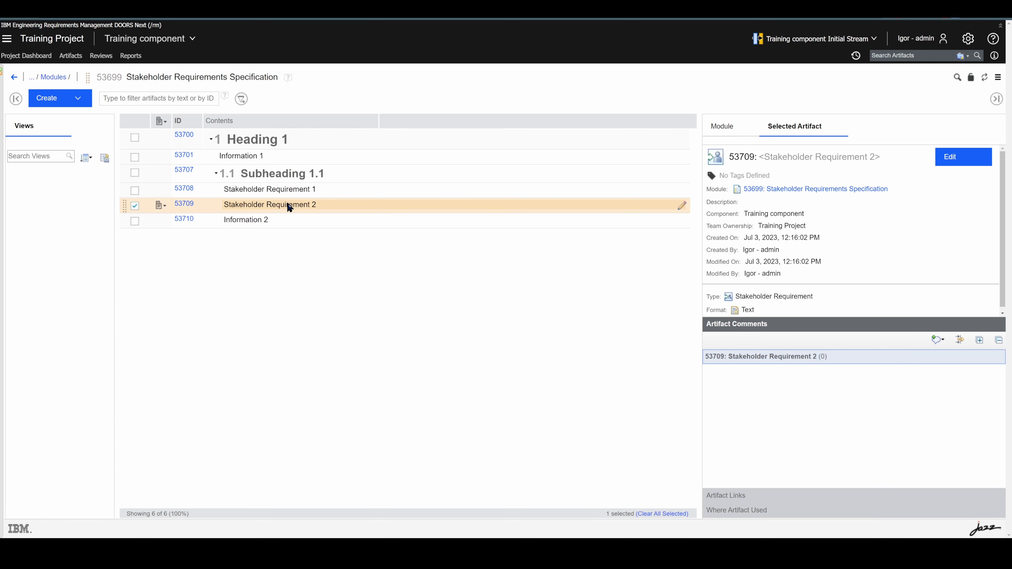
pyautogui.click(259, 220)
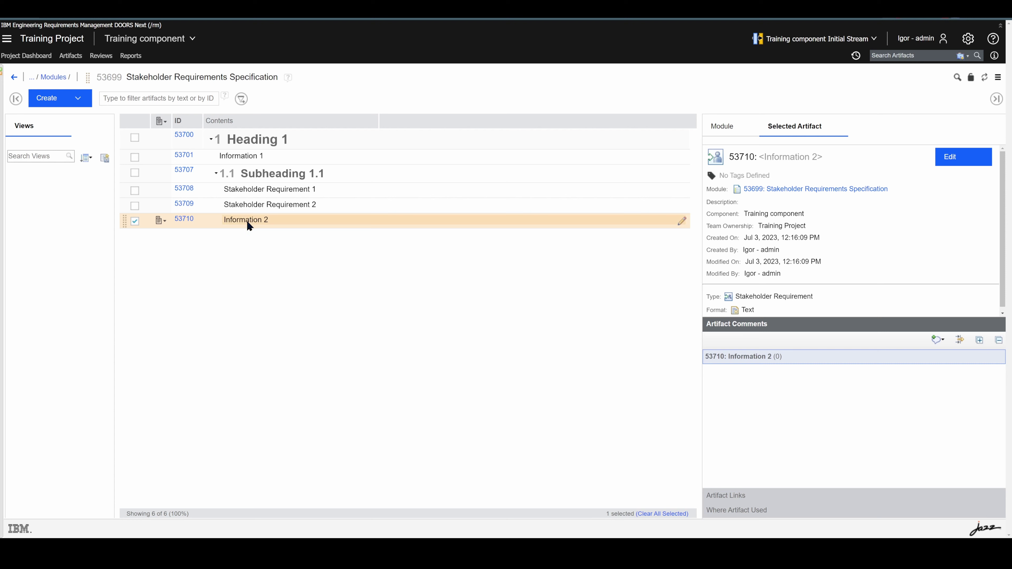
pyautogui.click(972, 156)
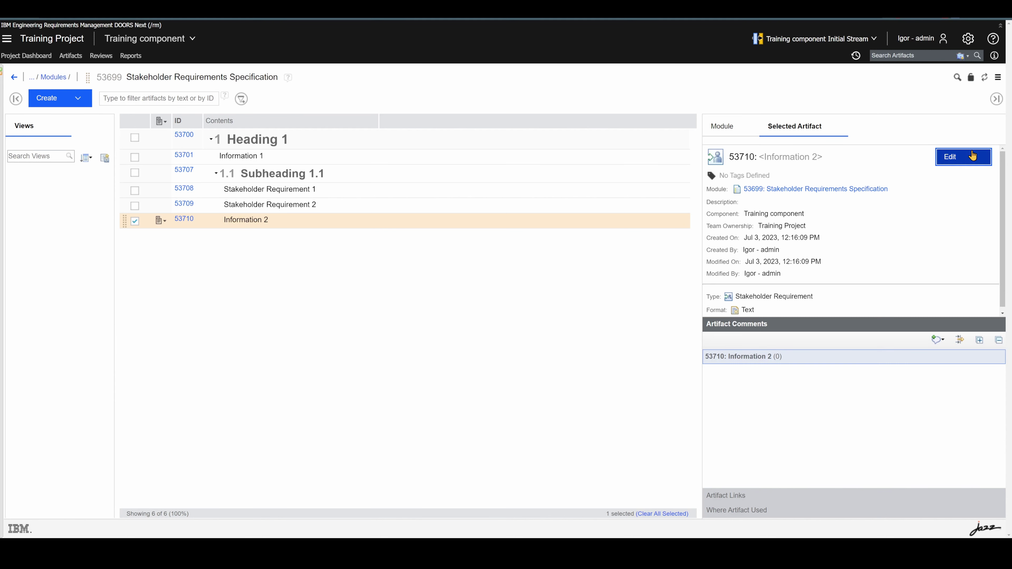
pyautogui.scroll(-3, 831, 275)
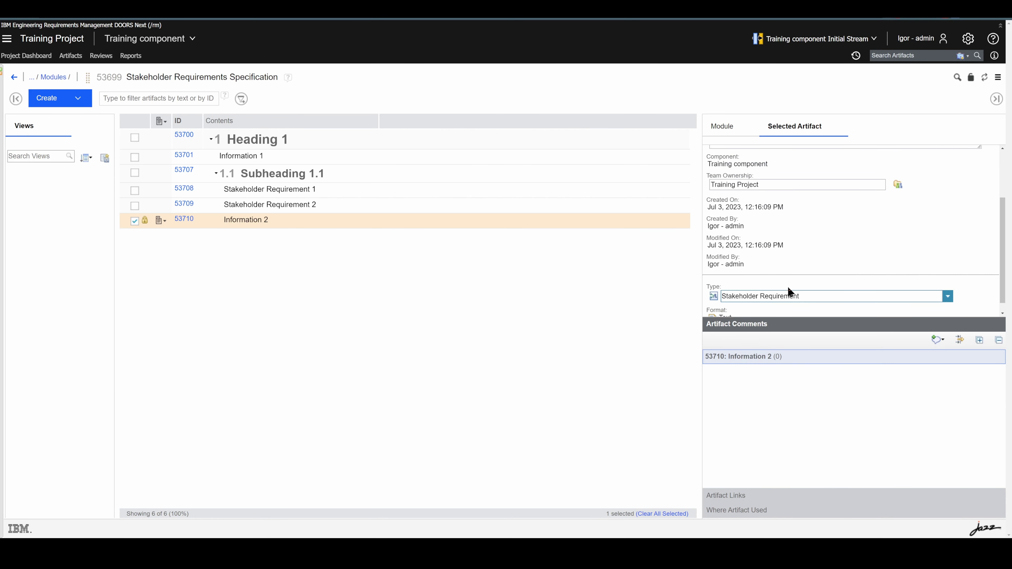
pyautogui.click(948, 296)
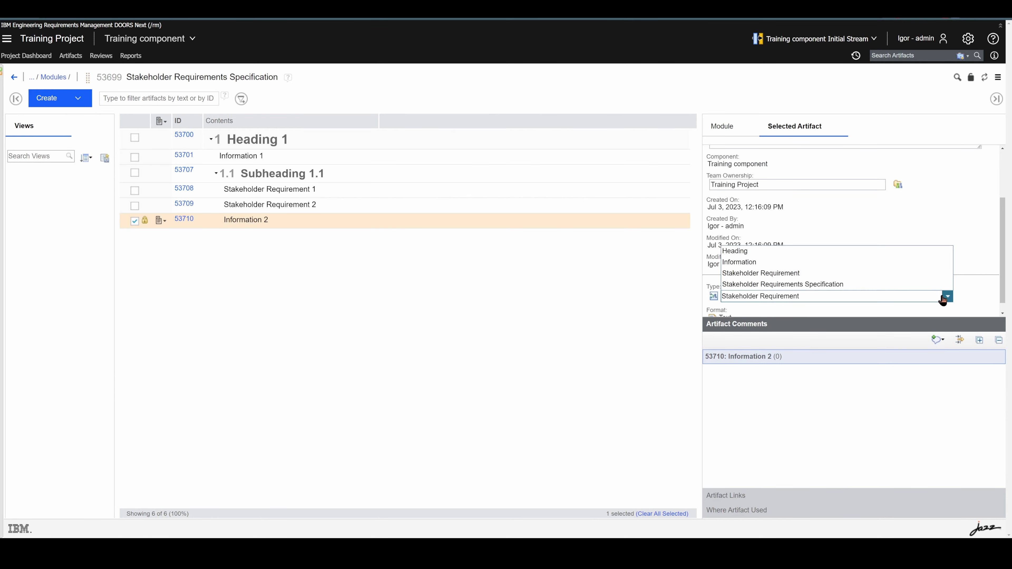
pyautogui.click(791, 264)
pyautogui.click(519, 330)
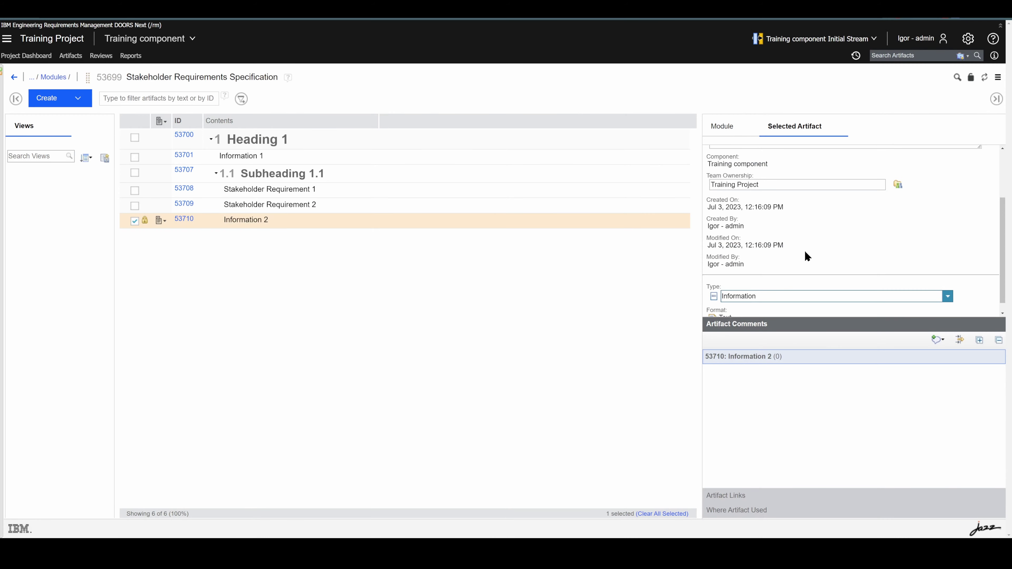
pyautogui.scroll(3, 931, 224)
pyautogui.click(967, 157)
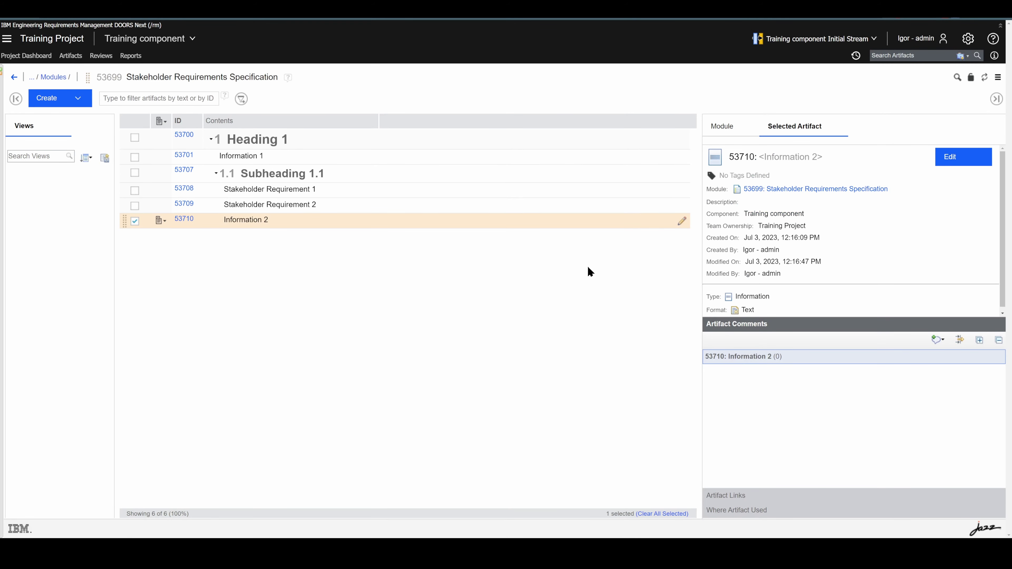
pyautogui.moveTo(720, 297); pyautogui.dragTo(775, 297)
pyautogui.click(340, 252)
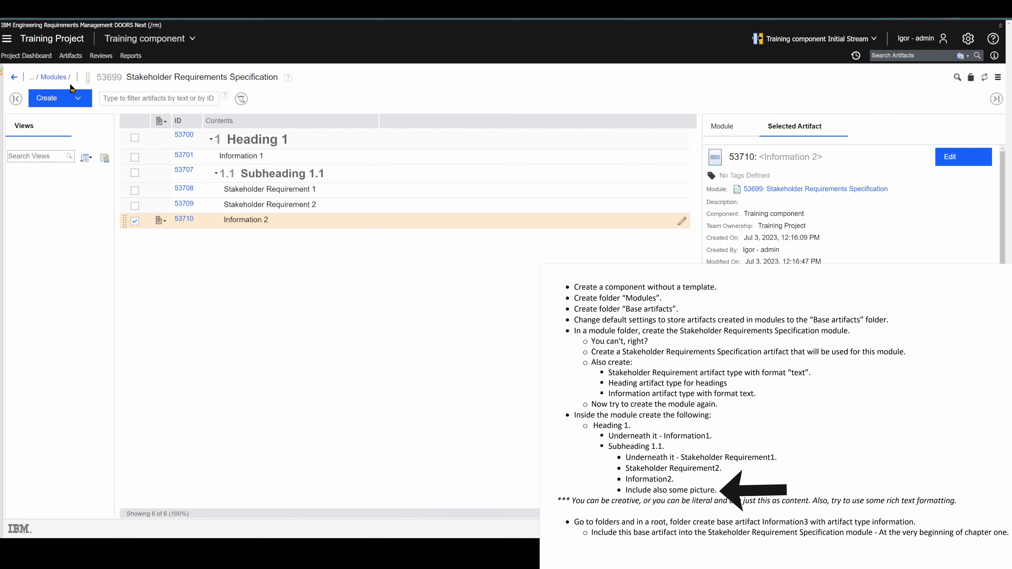
# Step: Upload the picture Logo.png into the module as an artifact of the Information type, placed after Information 2
pyautogui.click(54, 104)
pyautogui.click(94, 170)
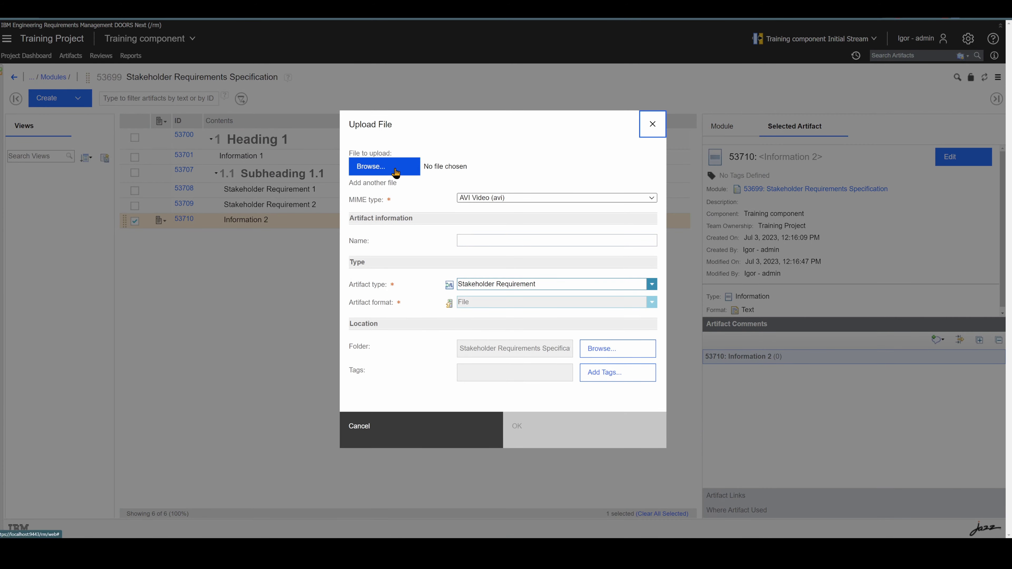
pyautogui.click(395, 172)
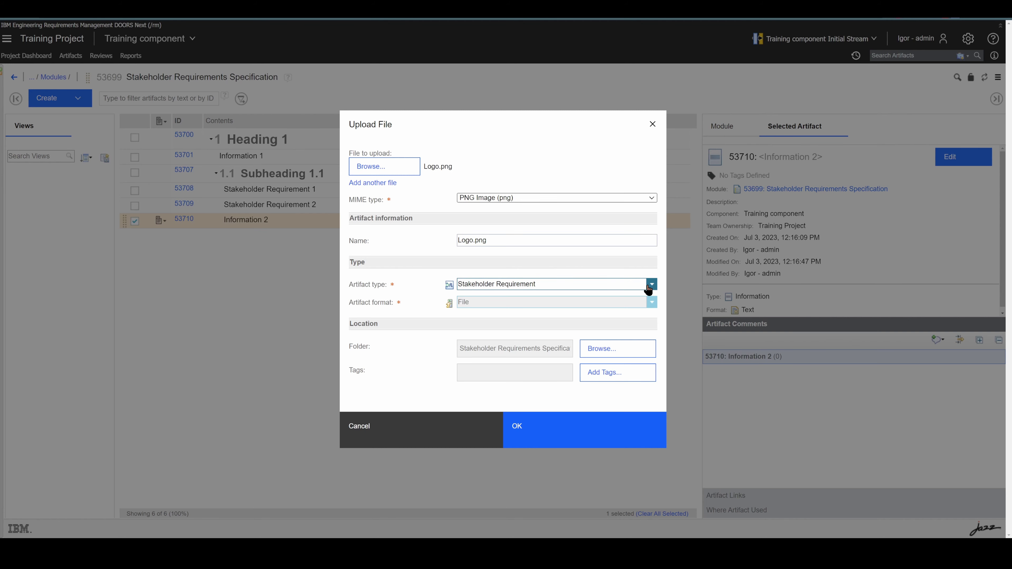
pyautogui.click(652, 284)
pyautogui.click(549, 251)
pyautogui.click(548, 433)
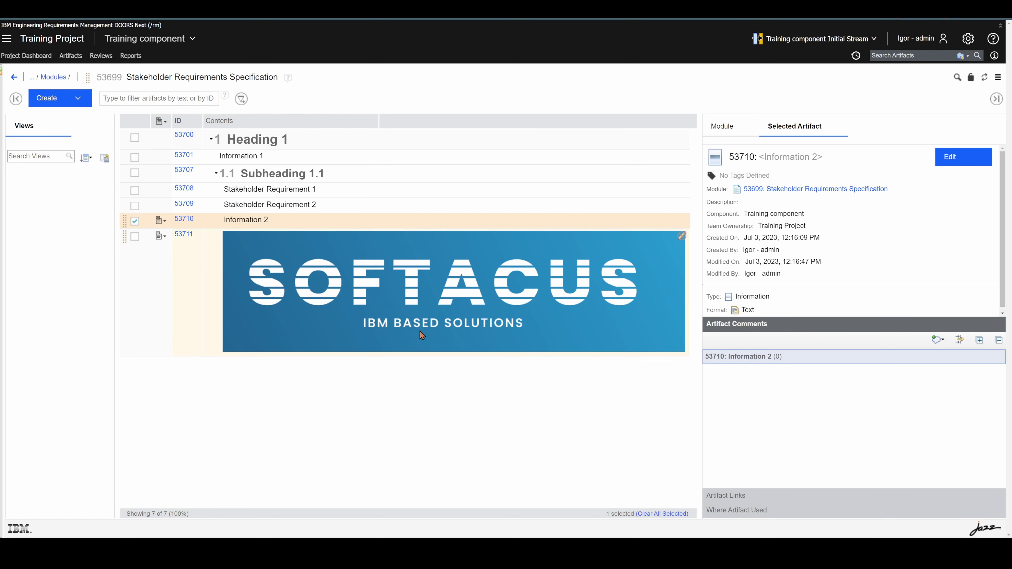
# Step: Refresh the module, then collapse and expand Subheading 1.1 to check which artifacts are nested under it
pyautogui.click(217, 176)
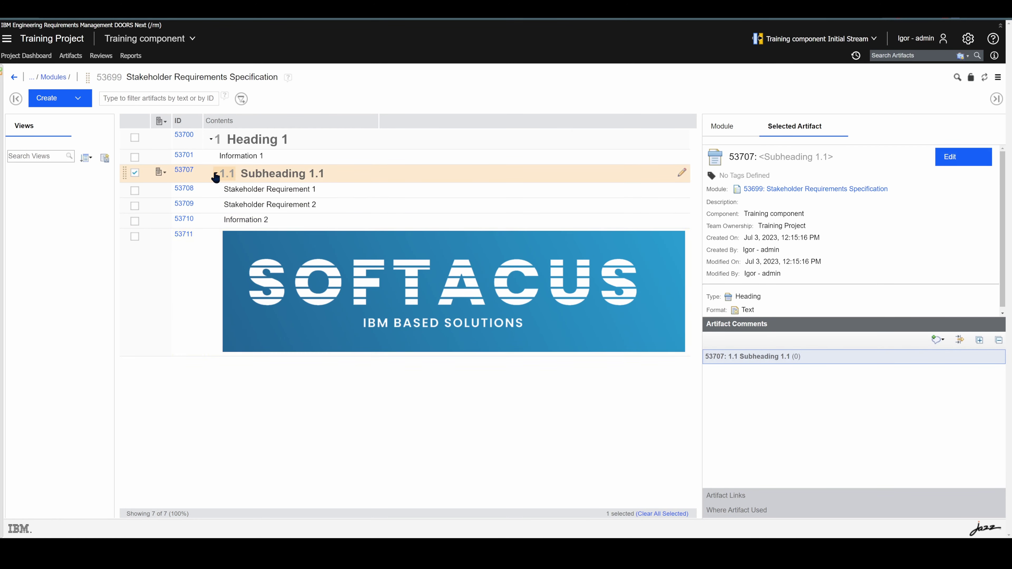
pyautogui.press('F5')
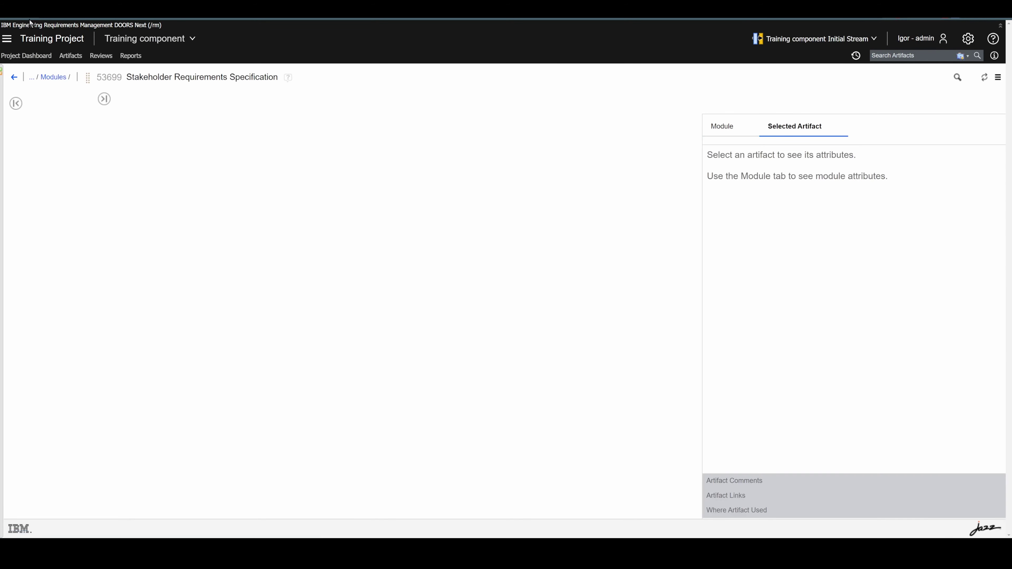
pyautogui.click(216, 176)
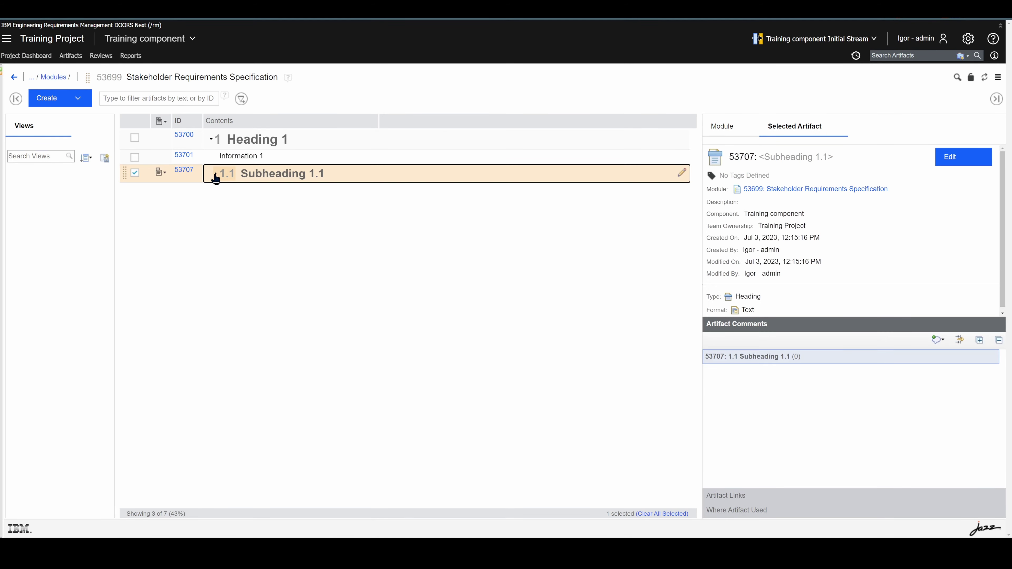
pyautogui.click(215, 176)
pyautogui.click(215, 175)
pyautogui.click(215, 176)
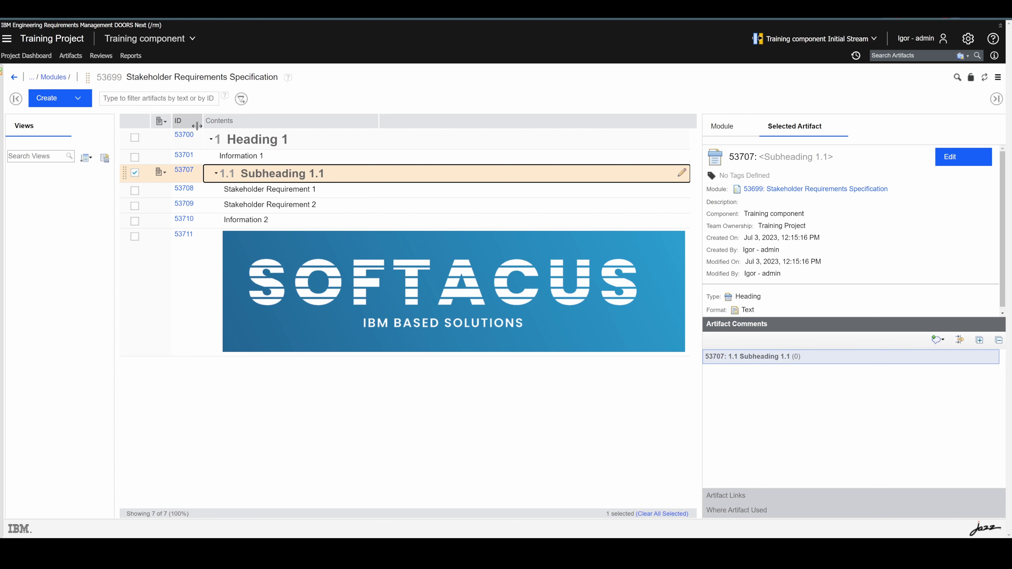
# Step: Collapse and expand Heading 1 and Subheading 1.1 to check the module's nesting
pyautogui.click(211, 139)
pyautogui.click(211, 139)
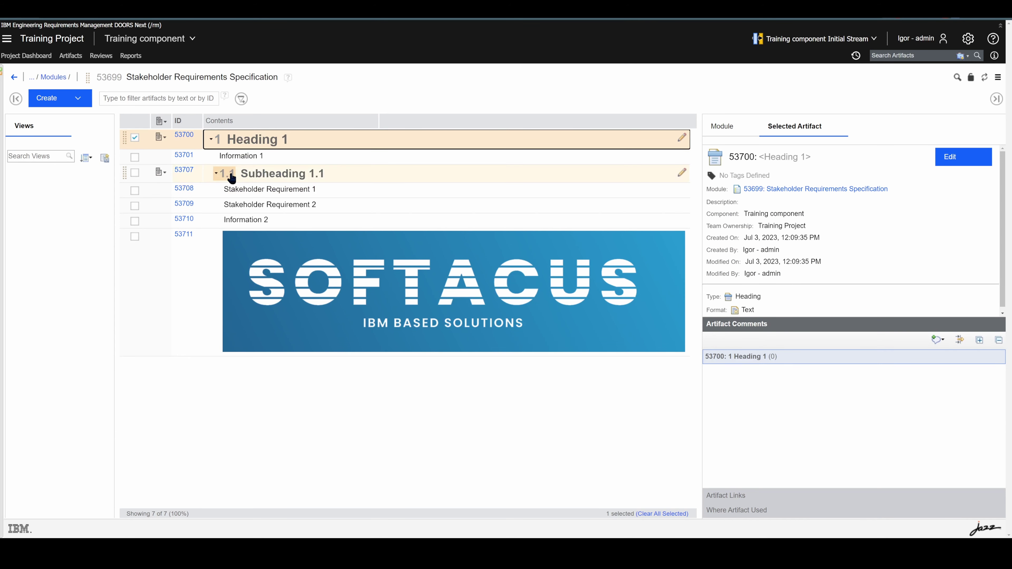
pyautogui.click(216, 175)
pyautogui.click(216, 174)
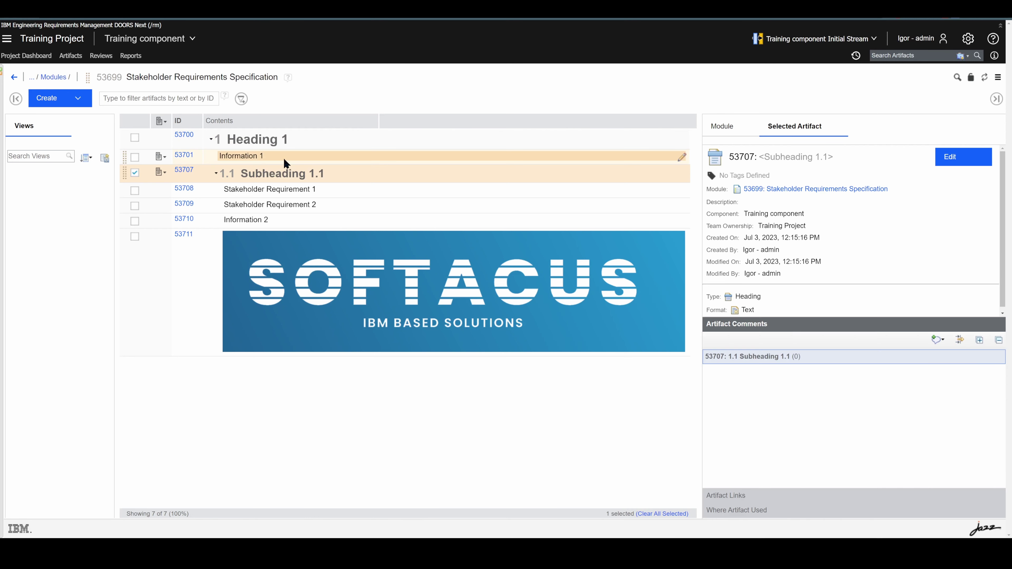
# Step: Format the whole text of the Information 1 artifact as italic
pyautogui.click(283, 157)
pyautogui.click(683, 158)
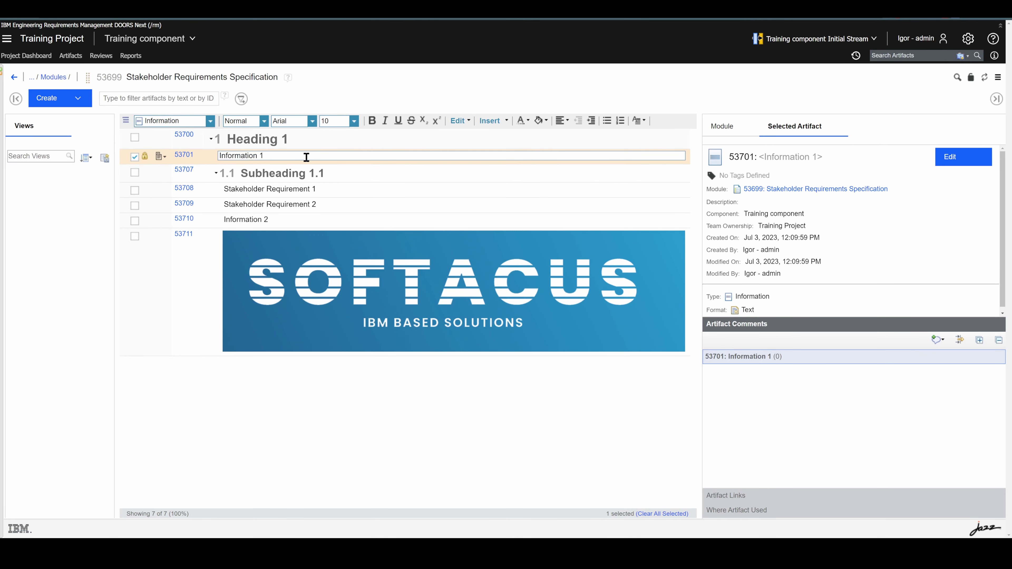
pyautogui.moveTo(306, 156); pyautogui.dragTo(174, 157)
pyautogui.hotkey('ctrl', 'i')
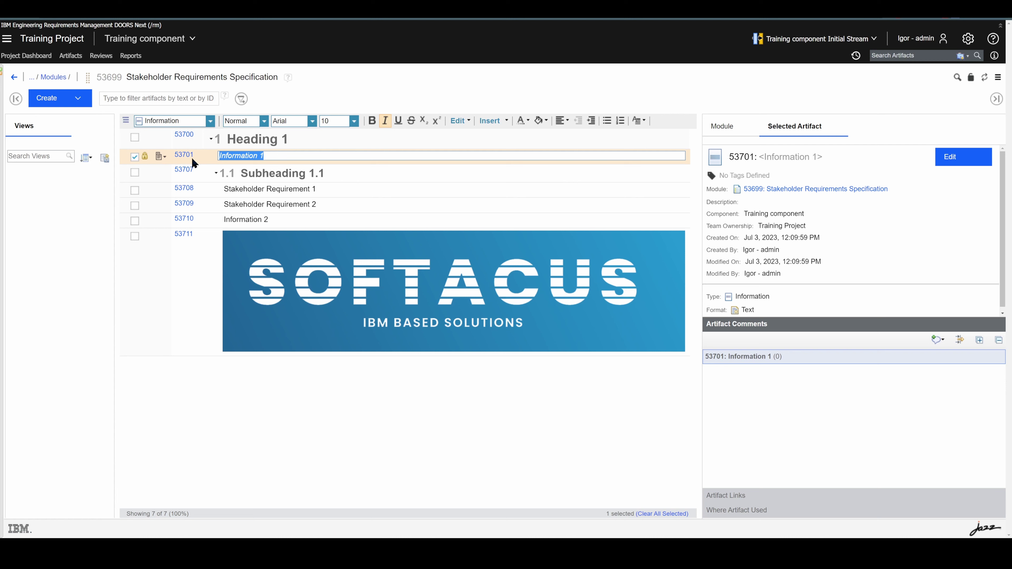
# Step: Format the text of Stakeholder Requirement 1 as bold with a red font color
pyautogui.click(423, 190)
pyautogui.click(682, 190)
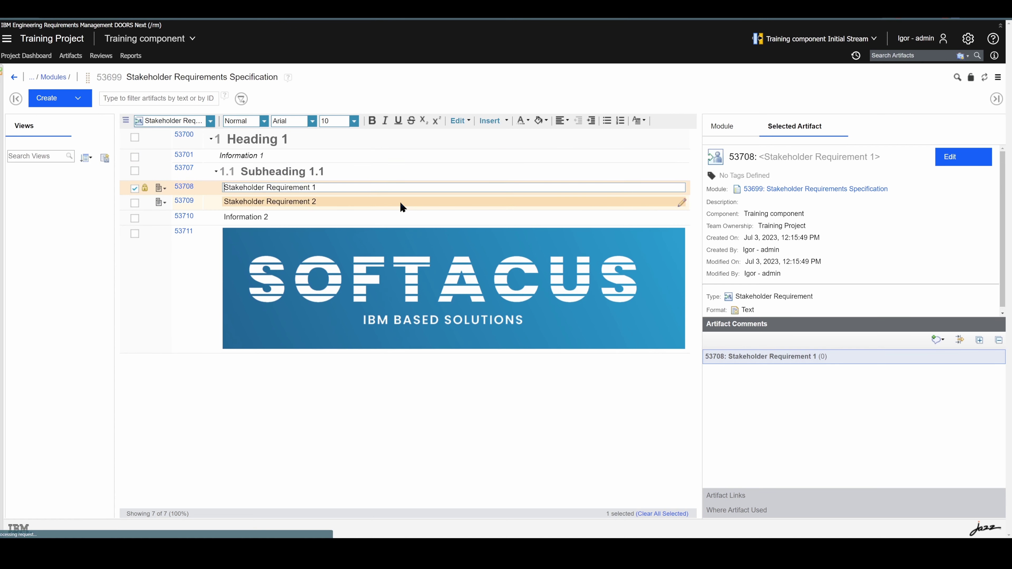
pyautogui.moveTo(344, 189); pyautogui.dragTo(176, 199)
pyautogui.hotkey('ctrl', 'b')
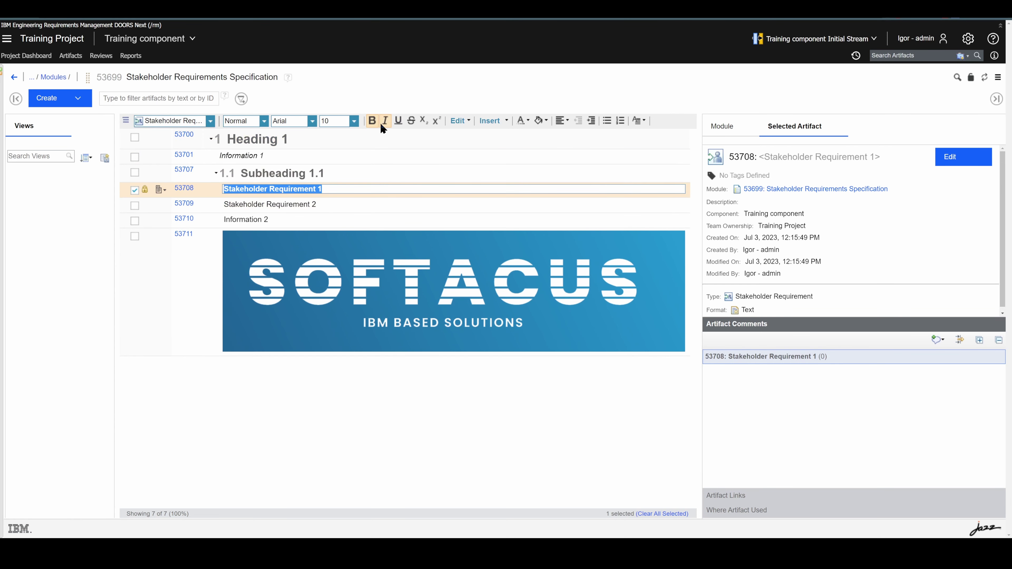
pyautogui.click(525, 120)
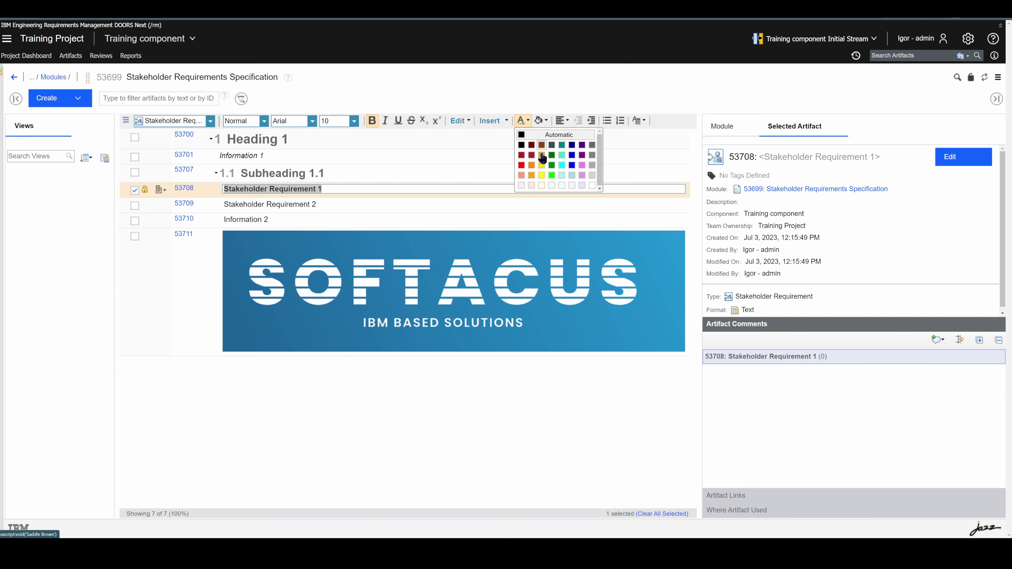
pyautogui.click(522, 165)
# Step: Format the text of Stakeholder Requirement 2 as bold and blue with a yellow background
pyautogui.click(466, 204)
pyautogui.click(682, 206)
pyautogui.moveTo(418, 204); pyautogui.dragTo(156, 211)
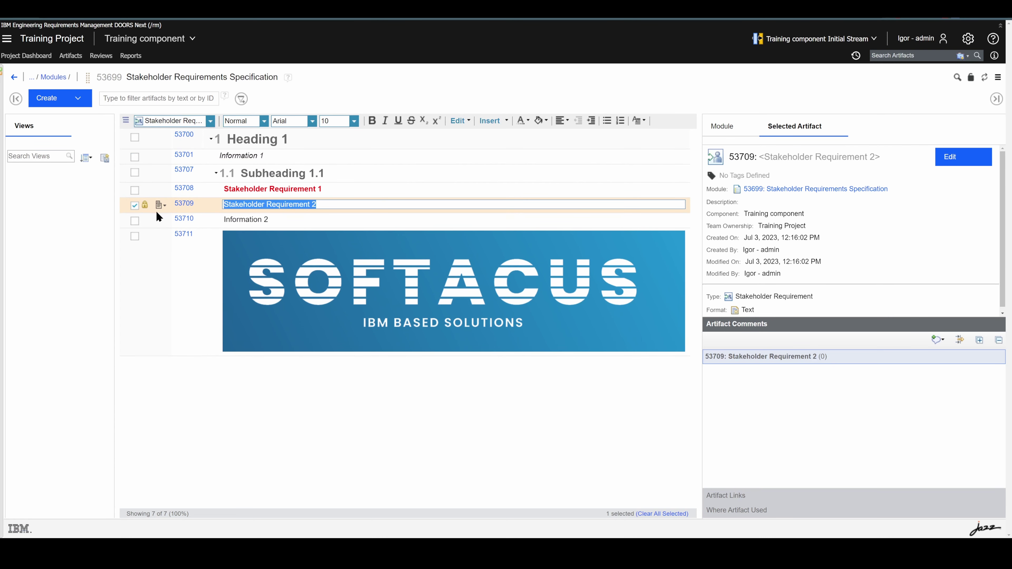
pyautogui.click(528, 123)
pyautogui.click(572, 164)
pyautogui.click(541, 125)
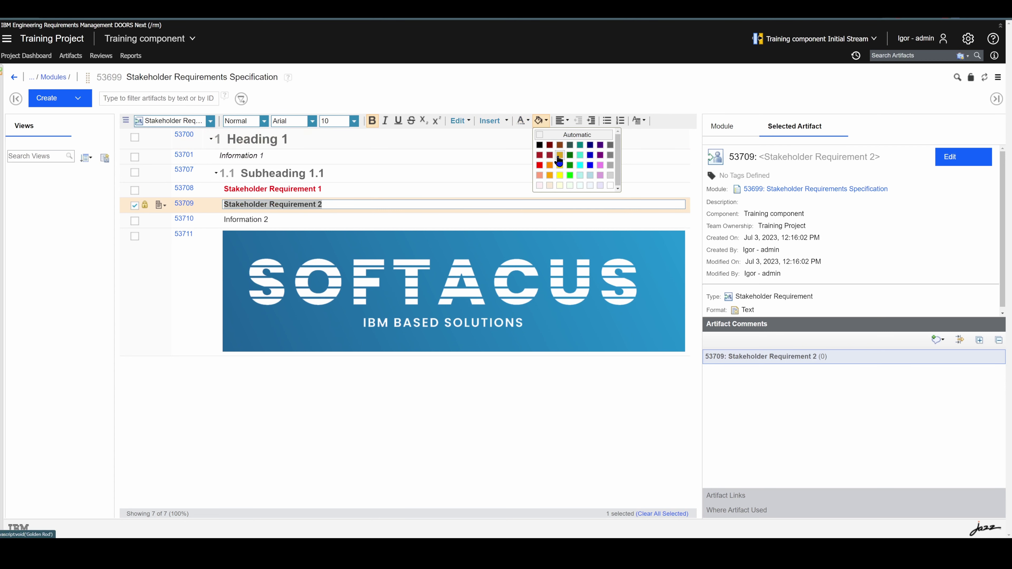
pyautogui.click(561, 179)
# Step: Set the font size of the Information 2 text to 14 and save the artifact
pyautogui.click(388, 221)
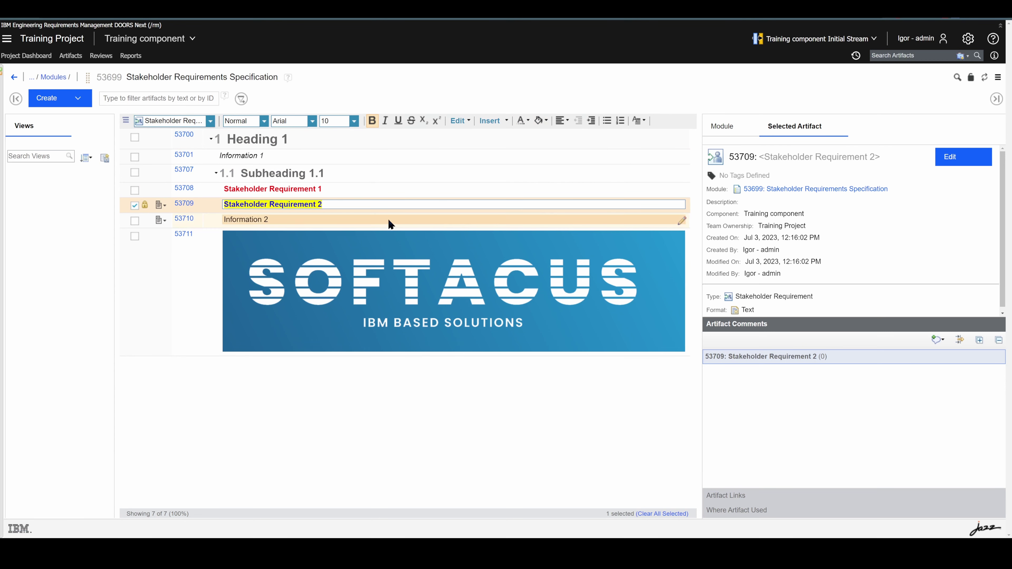
pyautogui.click(682, 220)
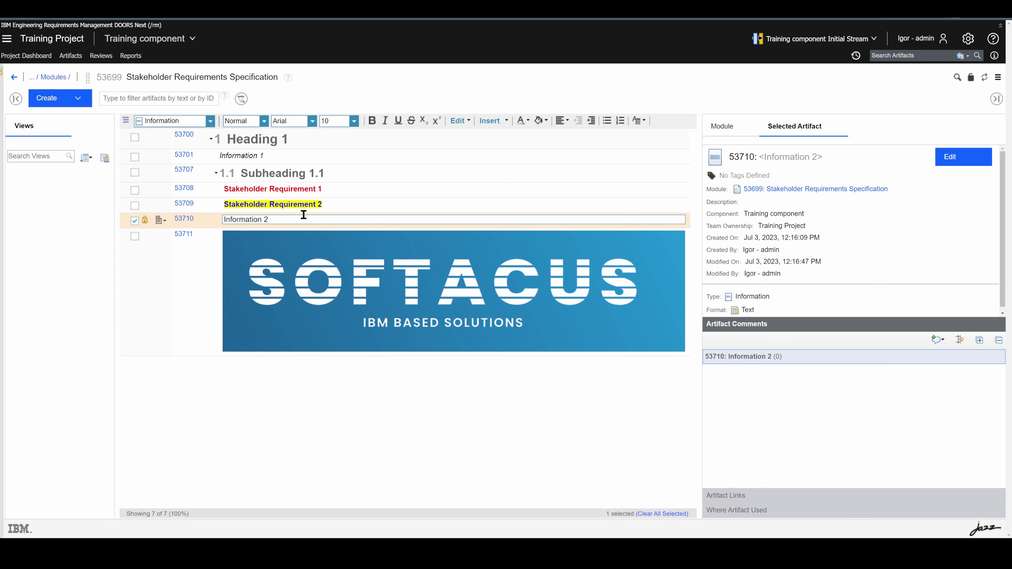
pyautogui.moveTo(293, 218); pyautogui.dragTo(170, 211)
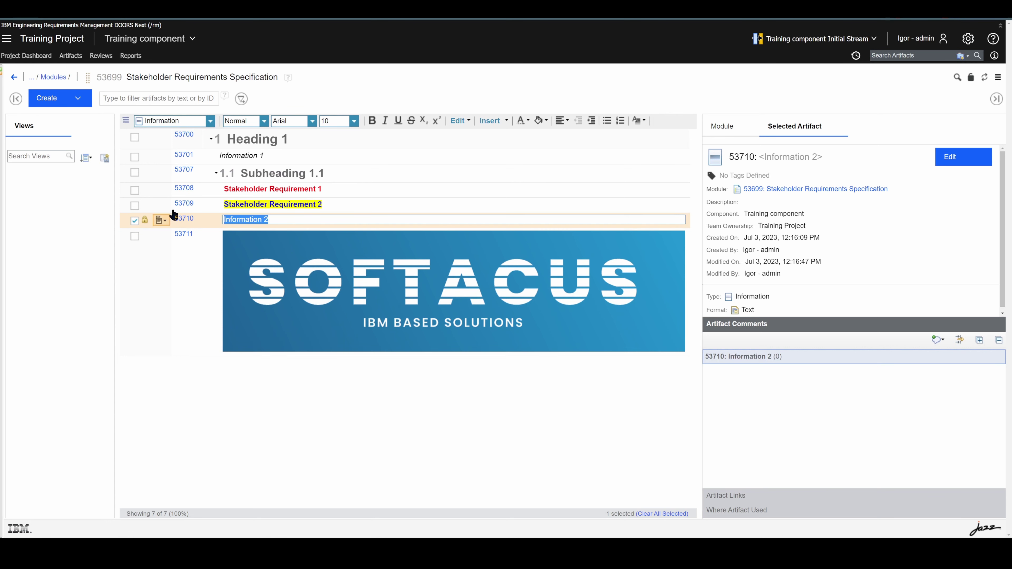
pyautogui.click(354, 121)
pyautogui.scroll(-2, 344, 187)
pyautogui.click(344, 172)
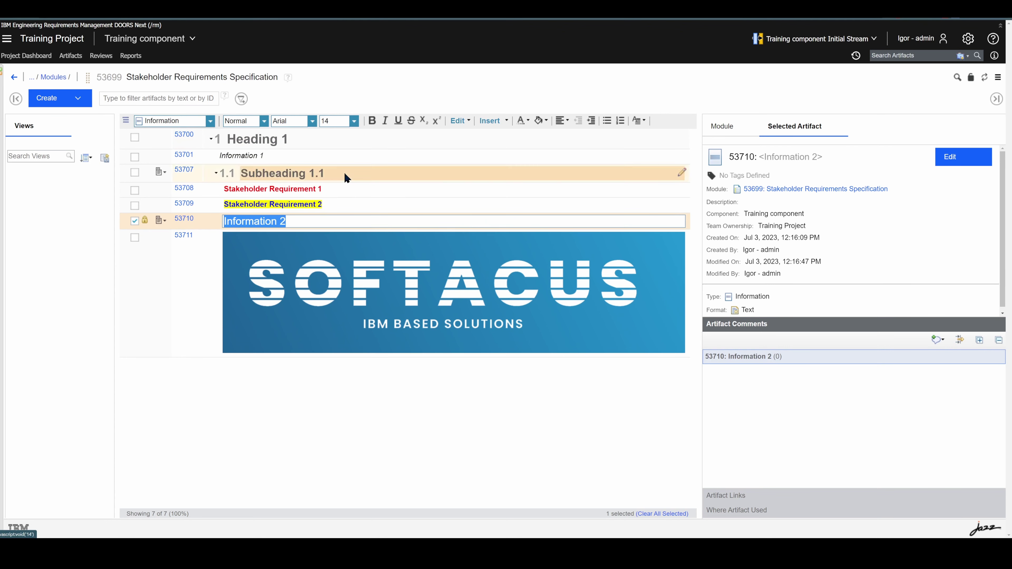
pyautogui.click(357, 478)
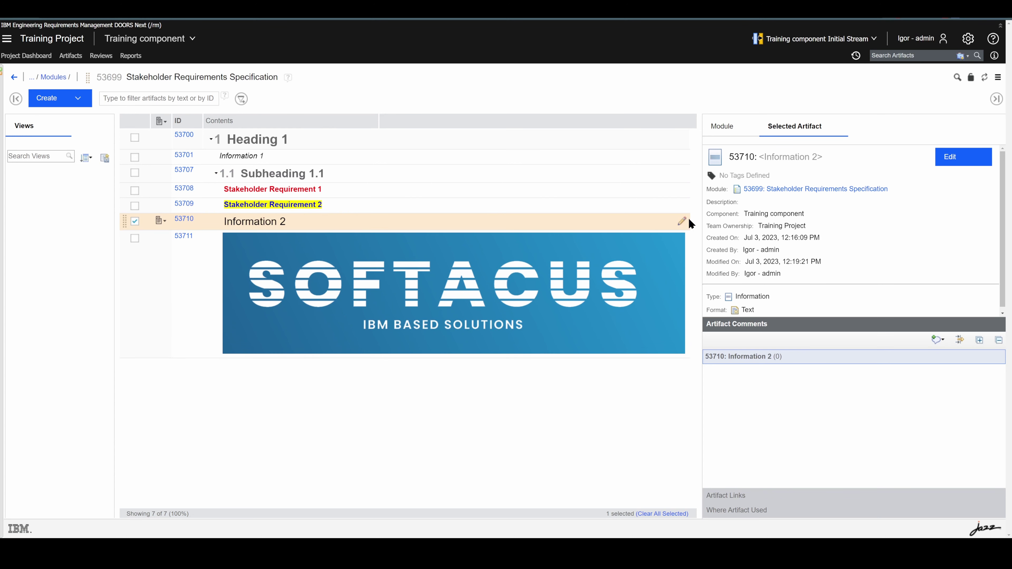
# Step: Look through the paragraph formats for Information 2 and try to change its font to Comic Sans MS
pyautogui.click(682, 221)
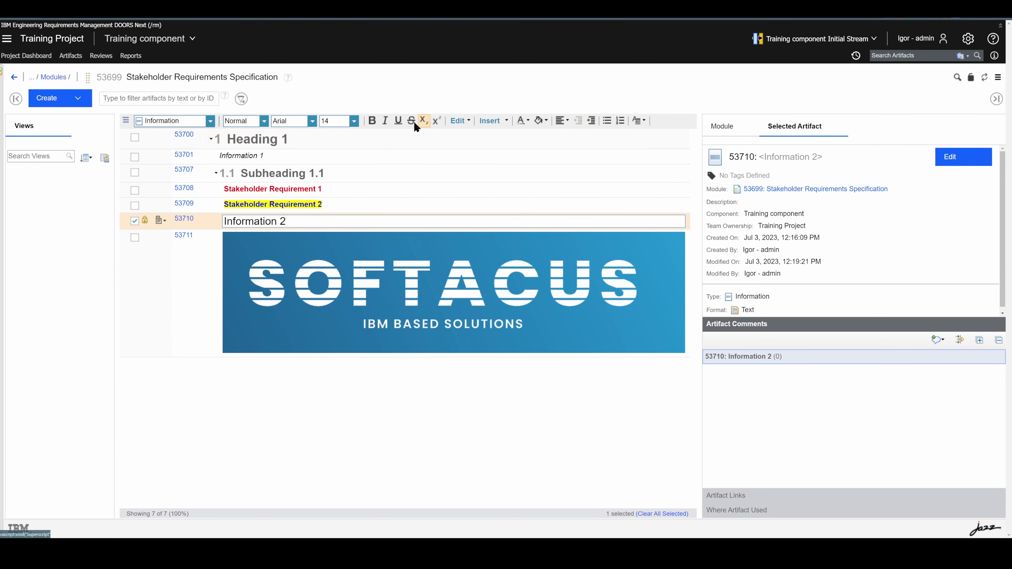
pyautogui.click(264, 120)
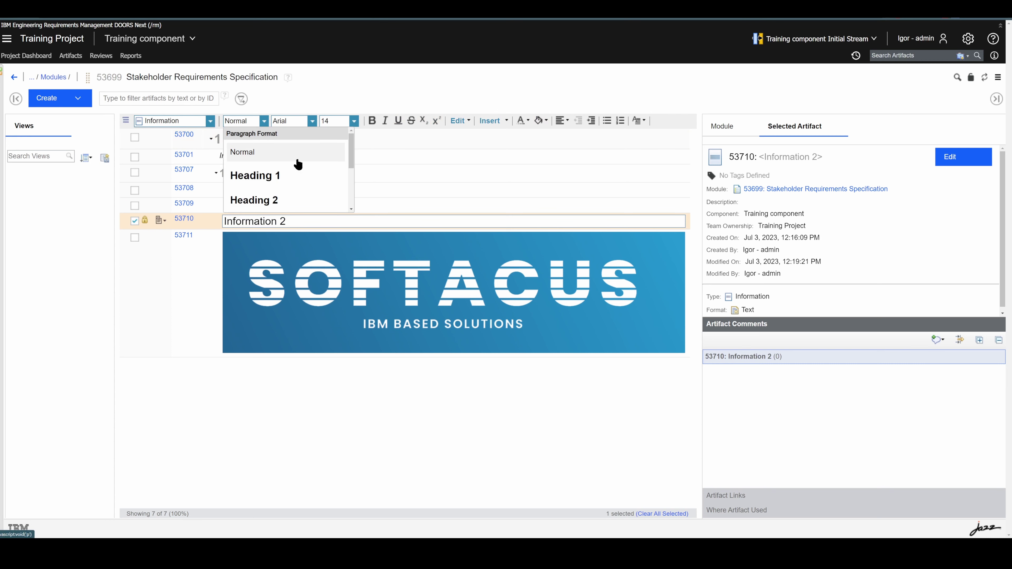
pyautogui.scroll(-3, 285, 165)
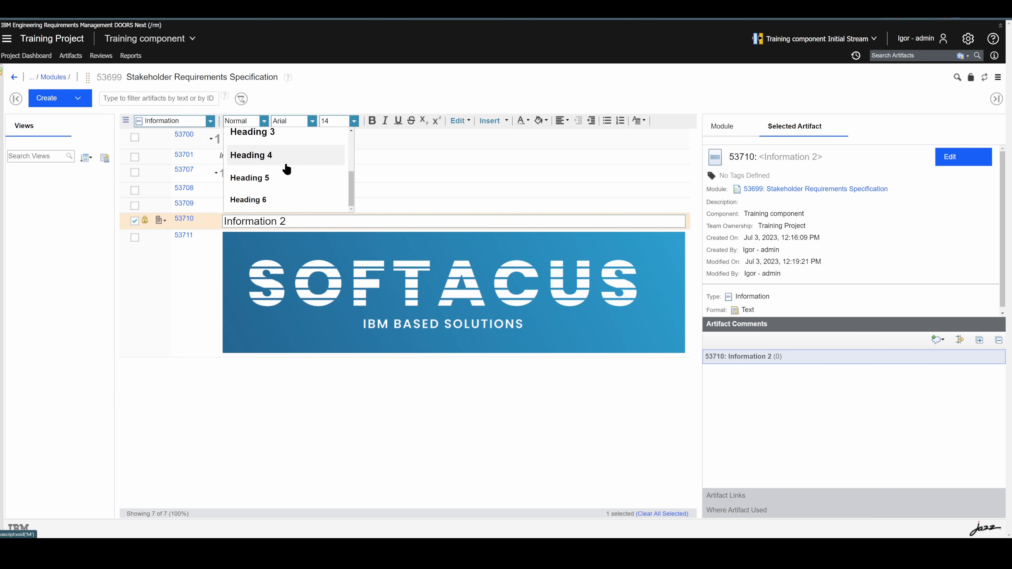
pyautogui.click(313, 121)
pyautogui.click(315, 163)
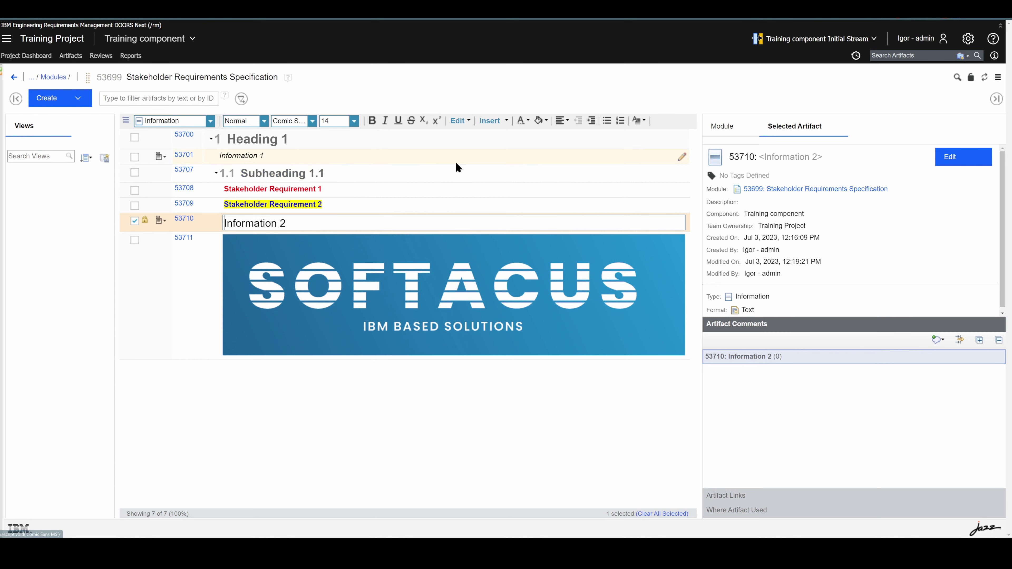
pyautogui.moveTo(308, 222); pyautogui.dragTo(116, 230)
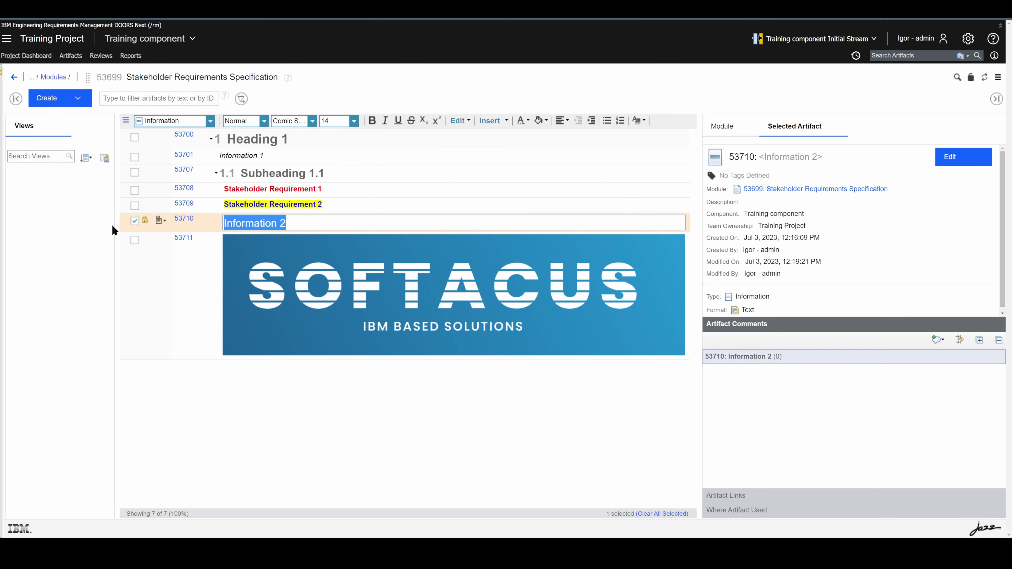
pyautogui.click(312, 121)
pyautogui.click(299, 163)
pyautogui.click(267, 402)
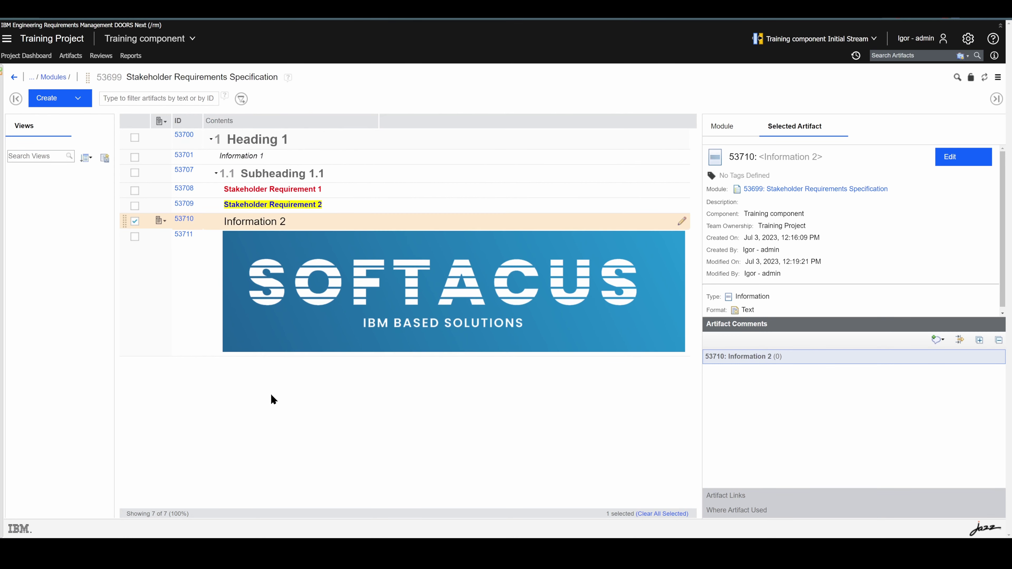
# Step: Set the font of the whole Information 2 text to Comic Sans MS and finish editing it
pyautogui.click(683, 221)
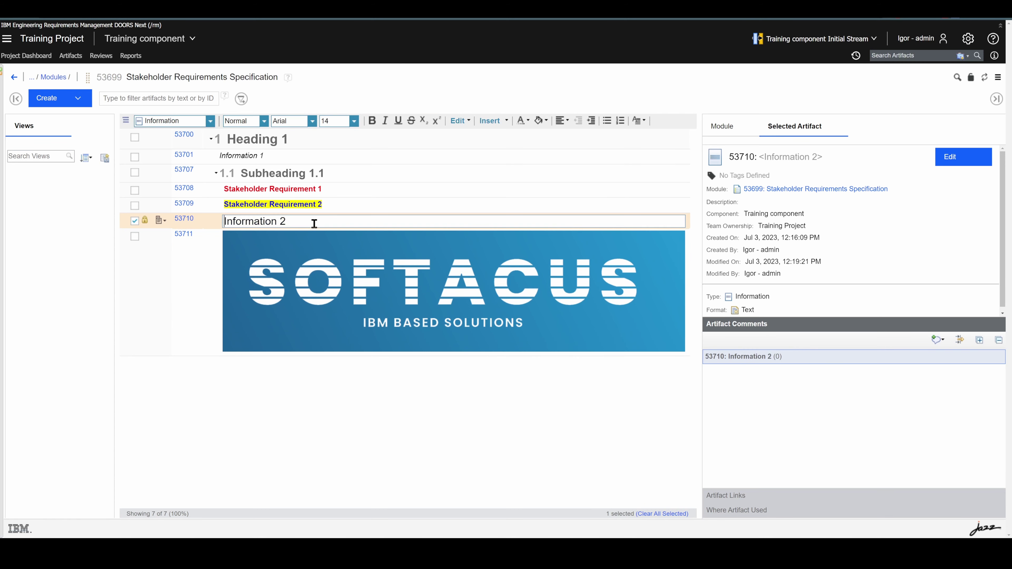
pyautogui.moveTo(306, 222); pyautogui.dragTo(147, 224)
pyautogui.click(313, 121)
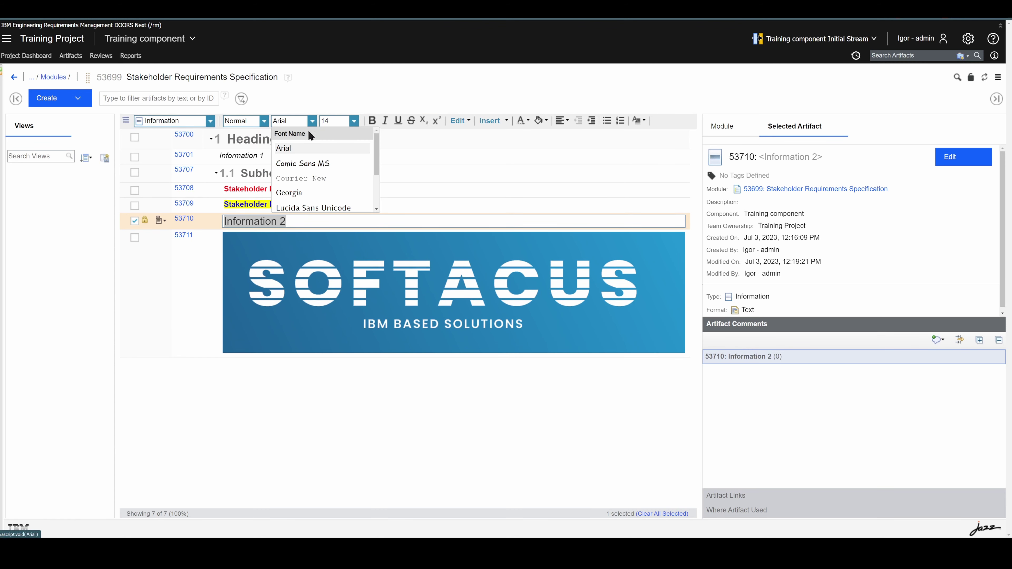
pyautogui.click(300, 163)
pyautogui.click(341, 170)
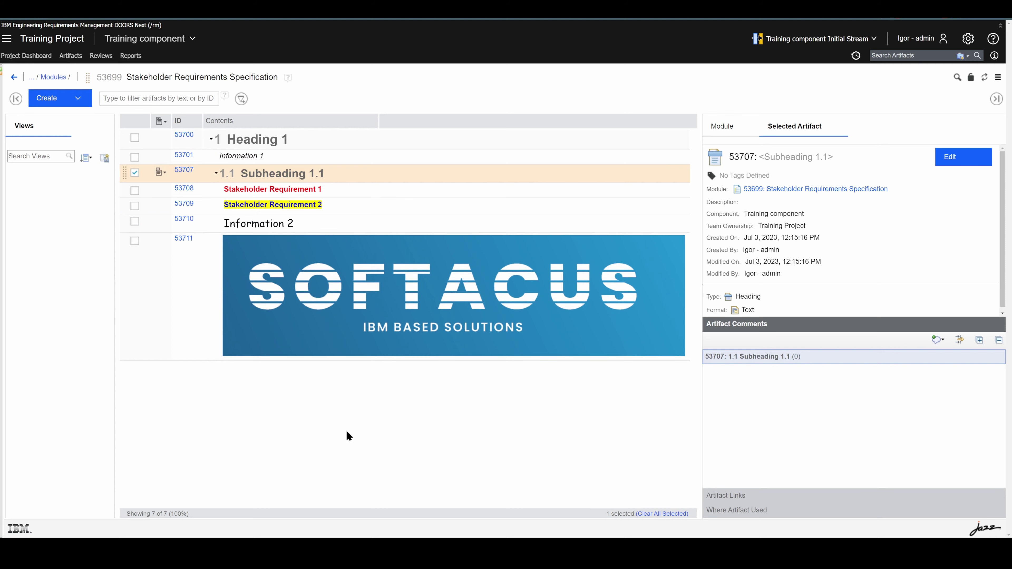
# Step: Open Information 2 for editing, examine the remaining formatting options and leave the editor without changes
pyautogui.click(312, 222)
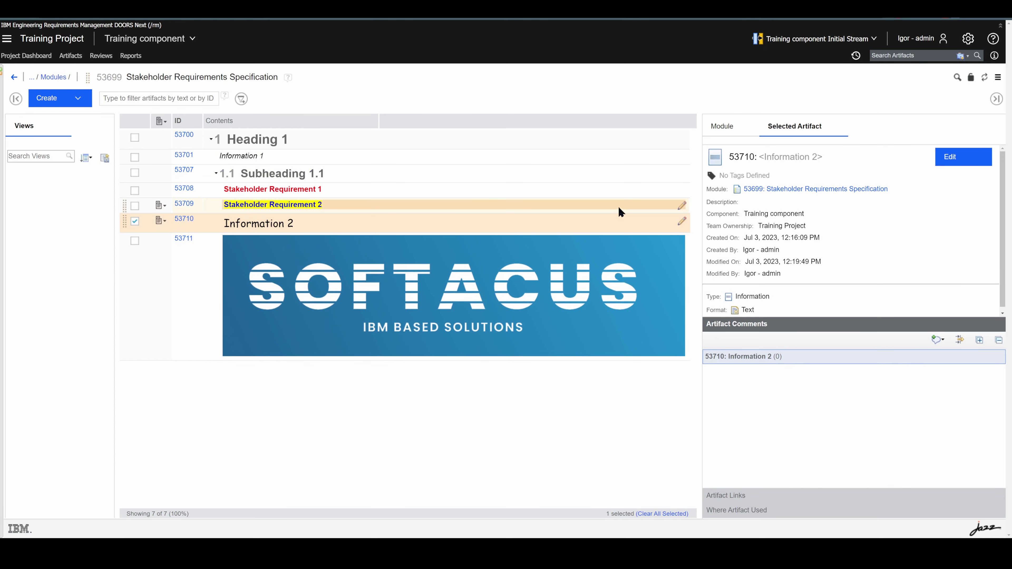
pyautogui.click(683, 222)
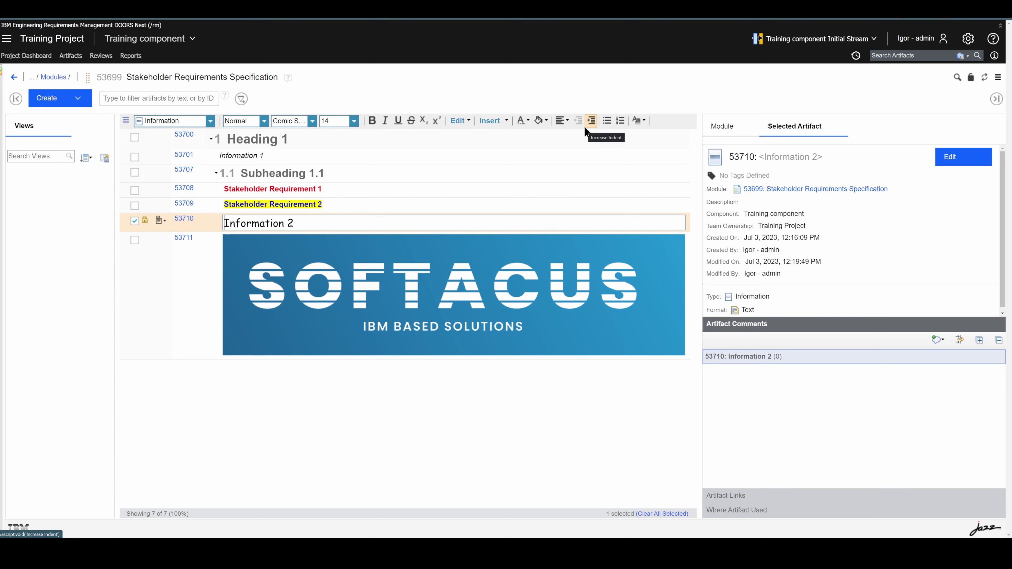
pyautogui.click(396, 397)
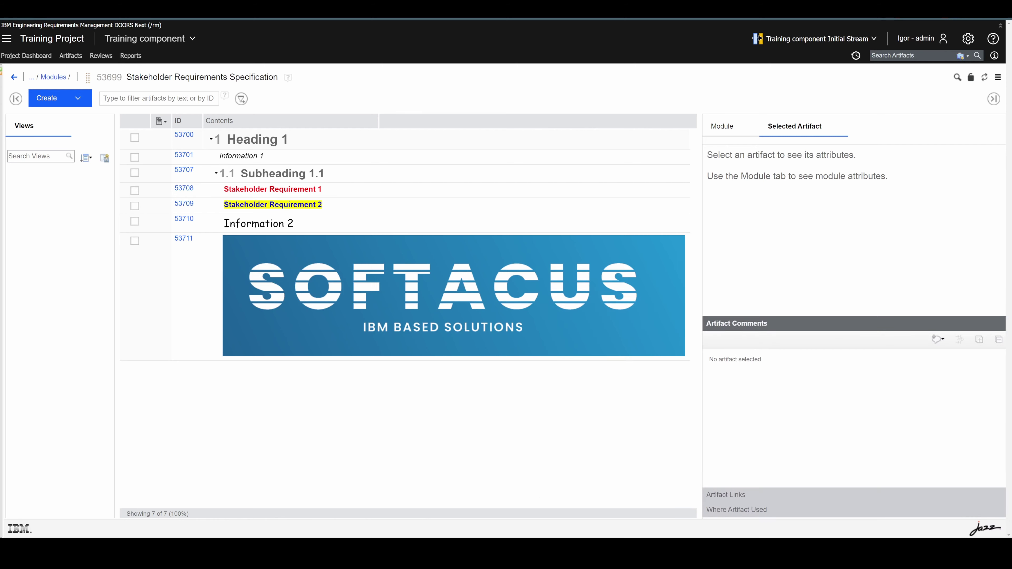
# Step: Browse the component's artifact folders, comparing the contents of the Modules folder with the module's base artifacts folder
pyautogui.click(72, 57)
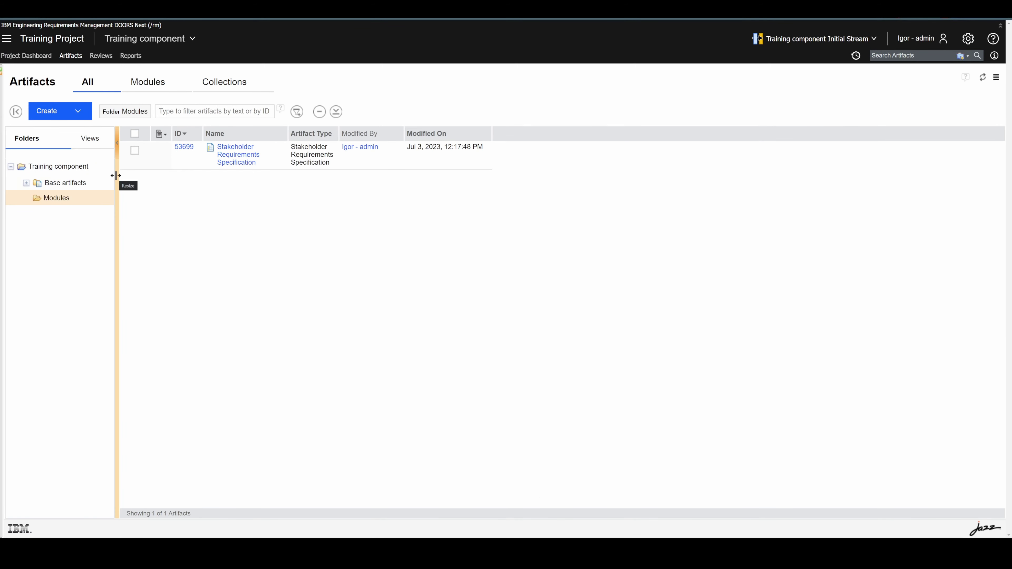
pyautogui.moveTo(97, 185)
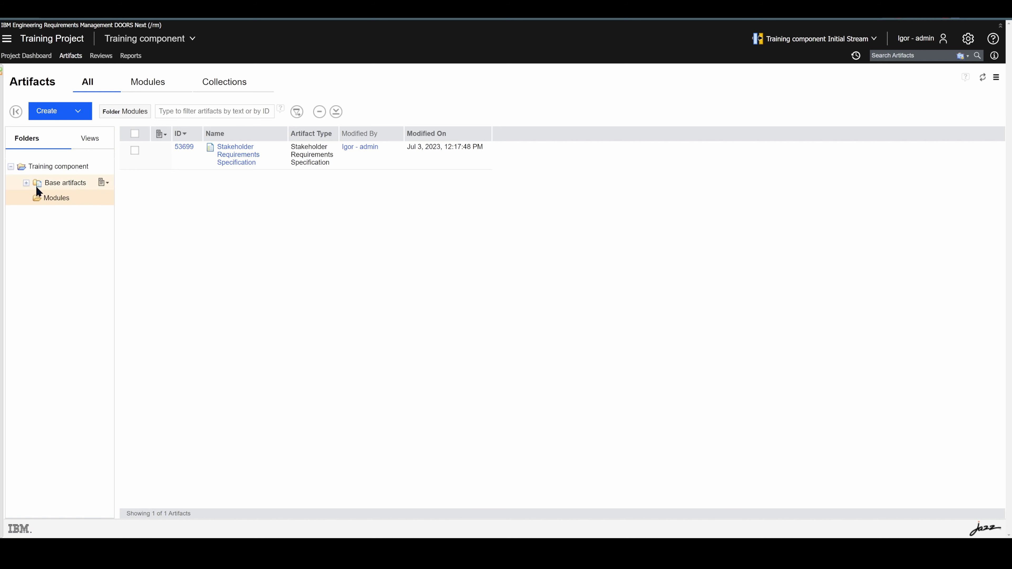
pyautogui.click(27, 183)
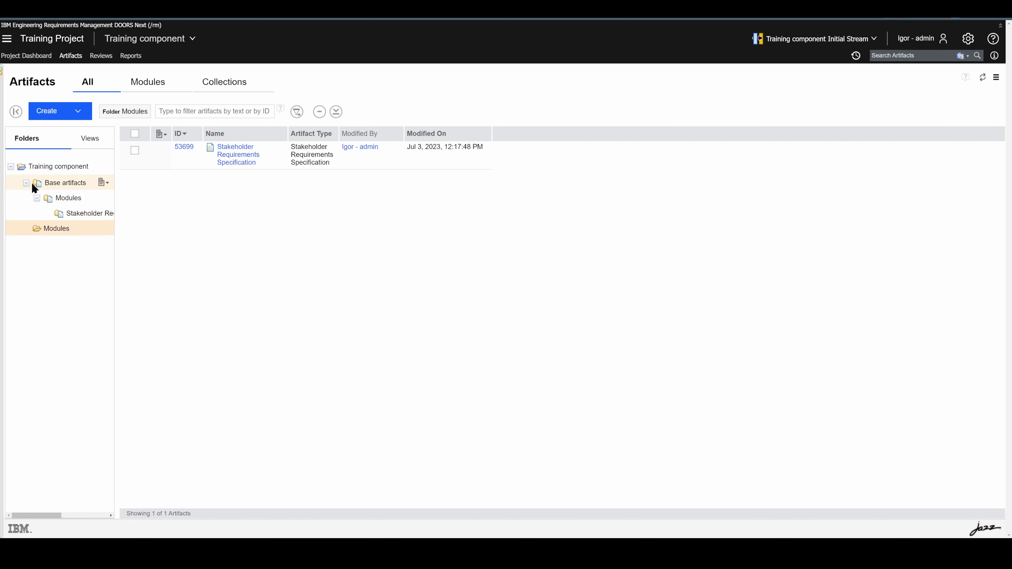
pyautogui.click(62, 197)
pyautogui.click(87, 214)
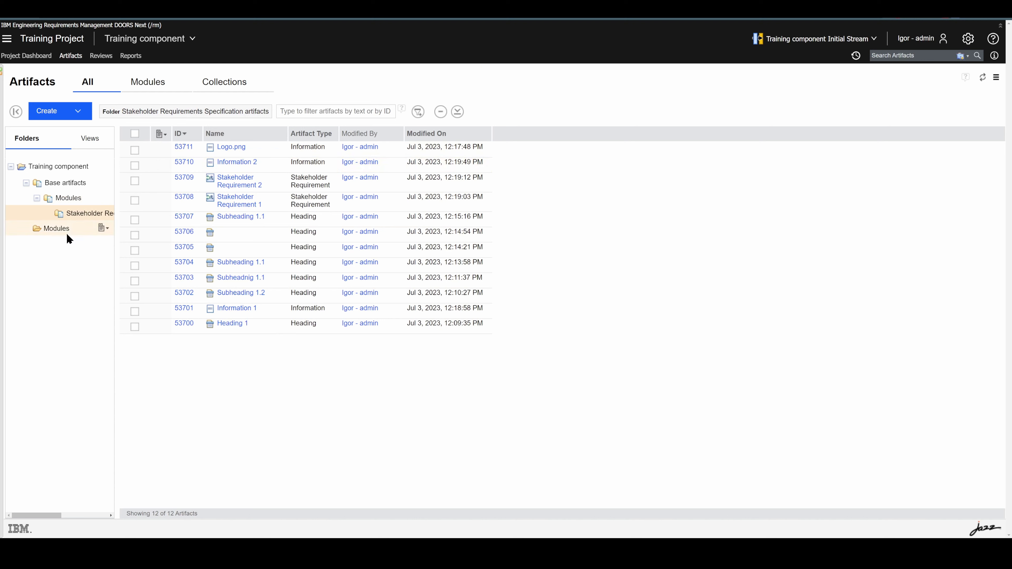
pyautogui.click(58, 231)
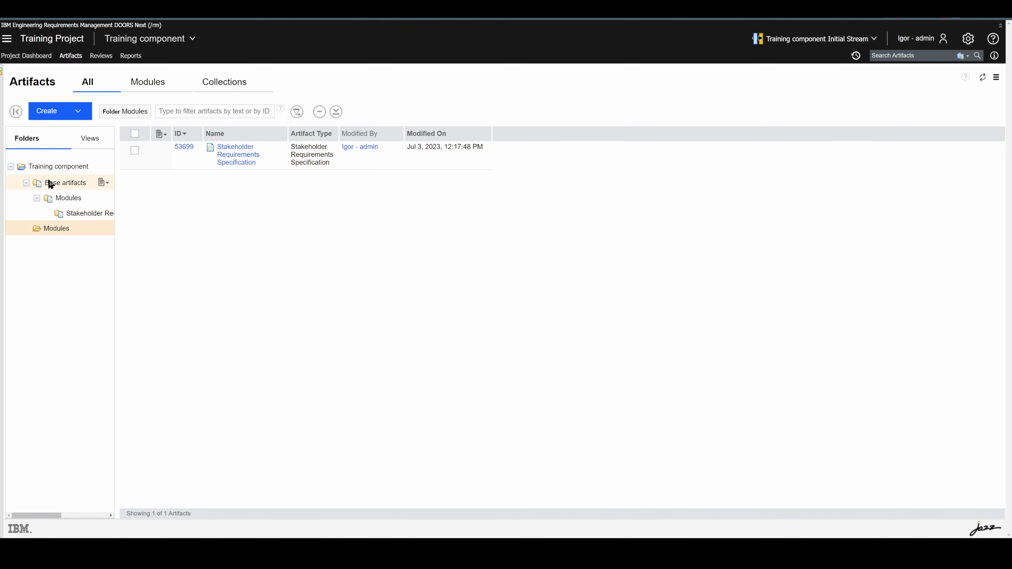
pyautogui.click(77, 211)
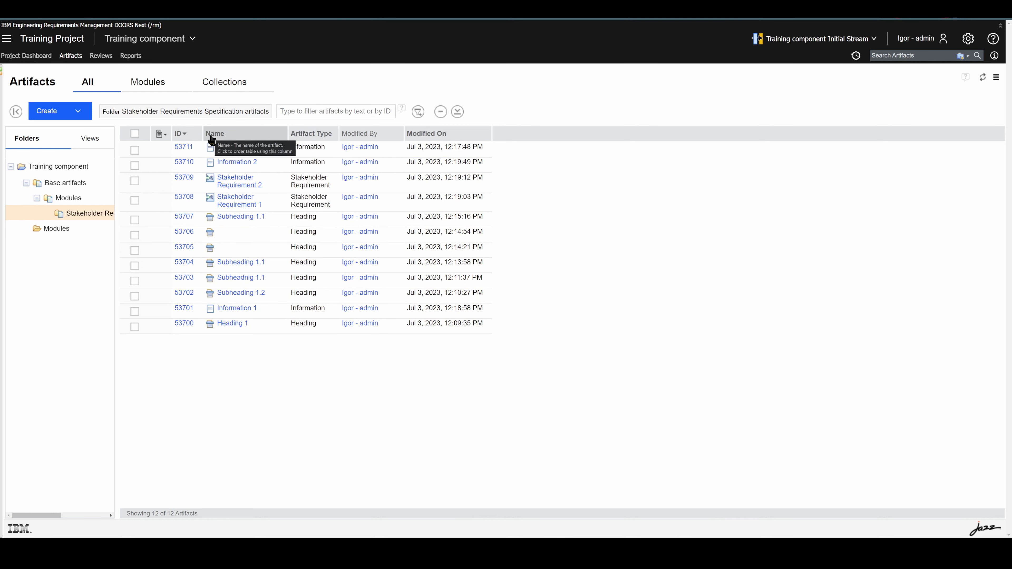
# Step: Create an Information artifact named "Information 3" with the same initial content directly in the Training component root folder
pyautogui.click(68, 167)
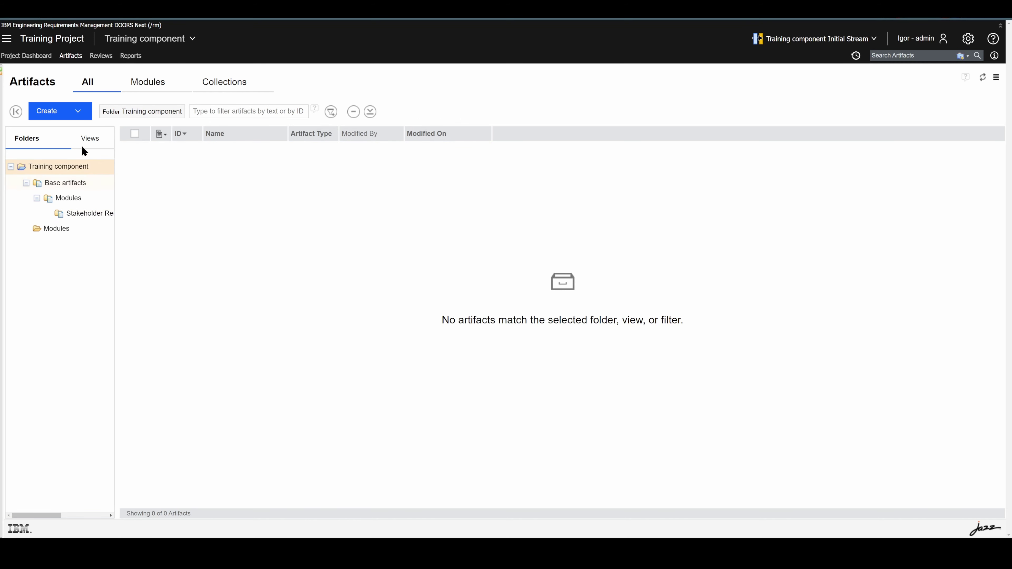
pyautogui.click(78, 116)
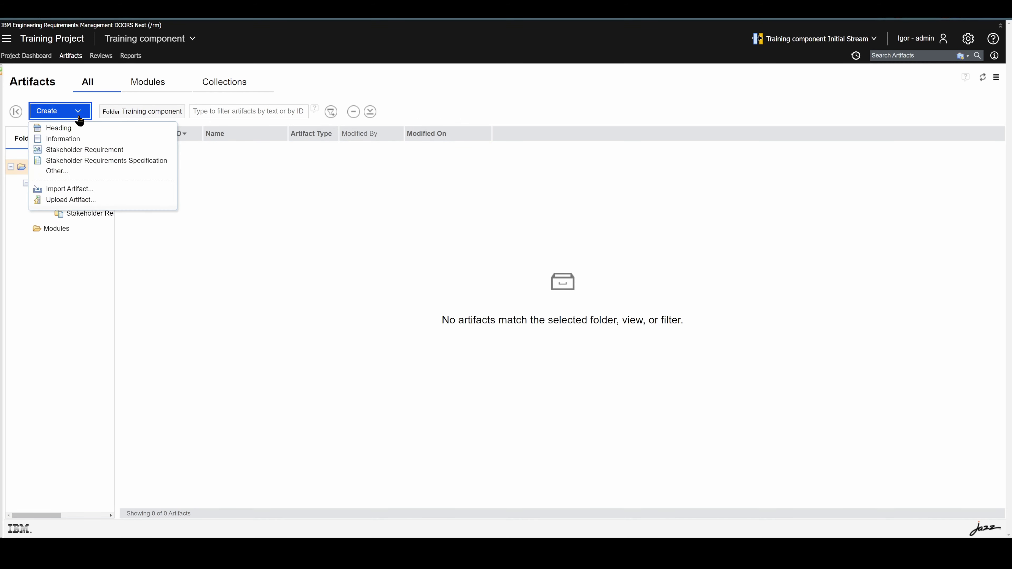
pyautogui.click(75, 140)
pyautogui.write('Information 1')
pyautogui.press('BackSpace')
pyautogui.press('BackSpace')
pyautogui.write('3')
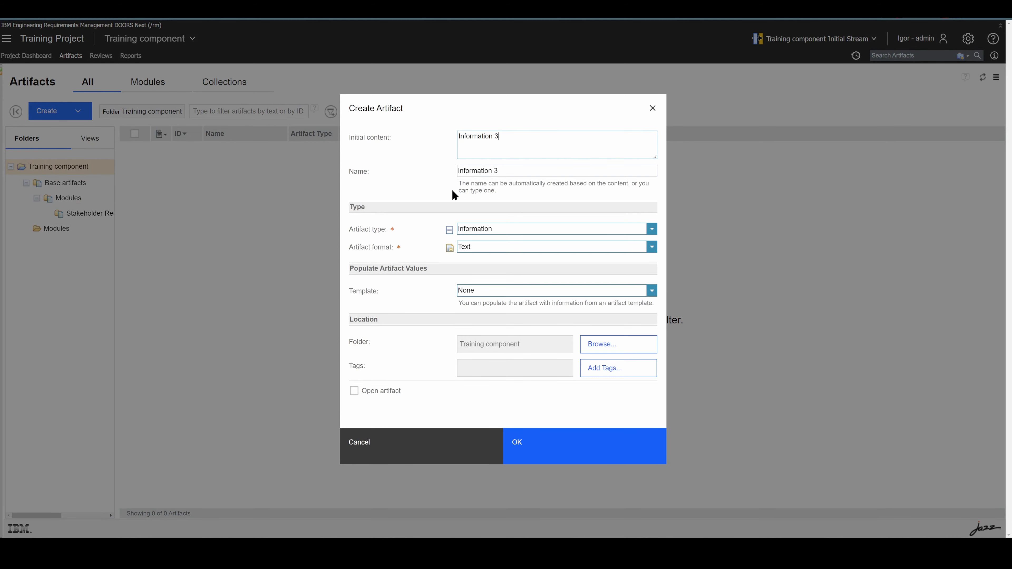
pyautogui.click(558, 454)
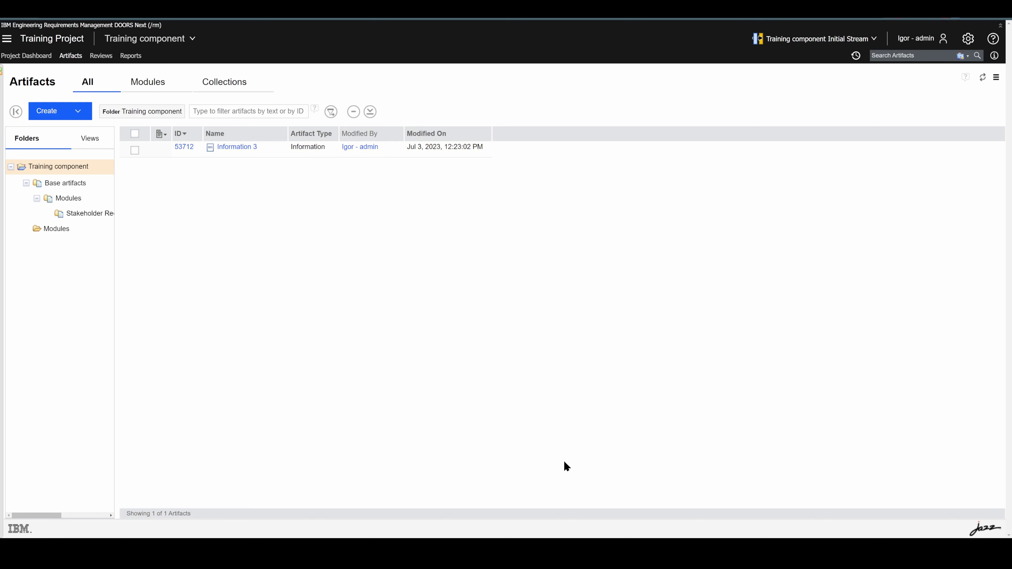
# Step: Open the Stakeholder Requirements Specification module from the component's list of modules
pyautogui.click(137, 83)
pyautogui.click(112, 179)
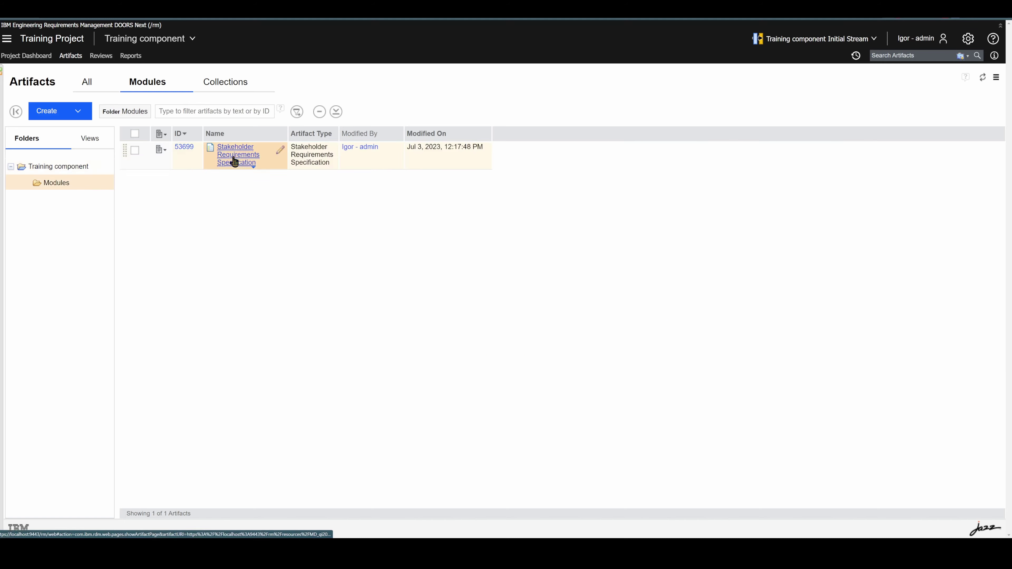
pyautogui.click(233, 158)
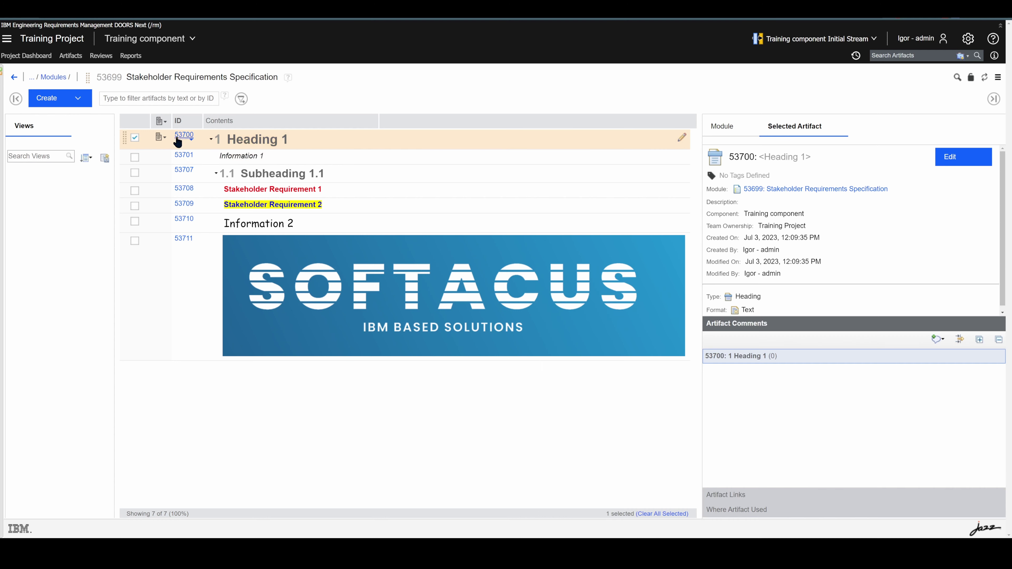
# Step: Insert the existing Information 3 artifact from the Training component folder into the module as a child below Heading 1
pyautogui.click(161, 137)
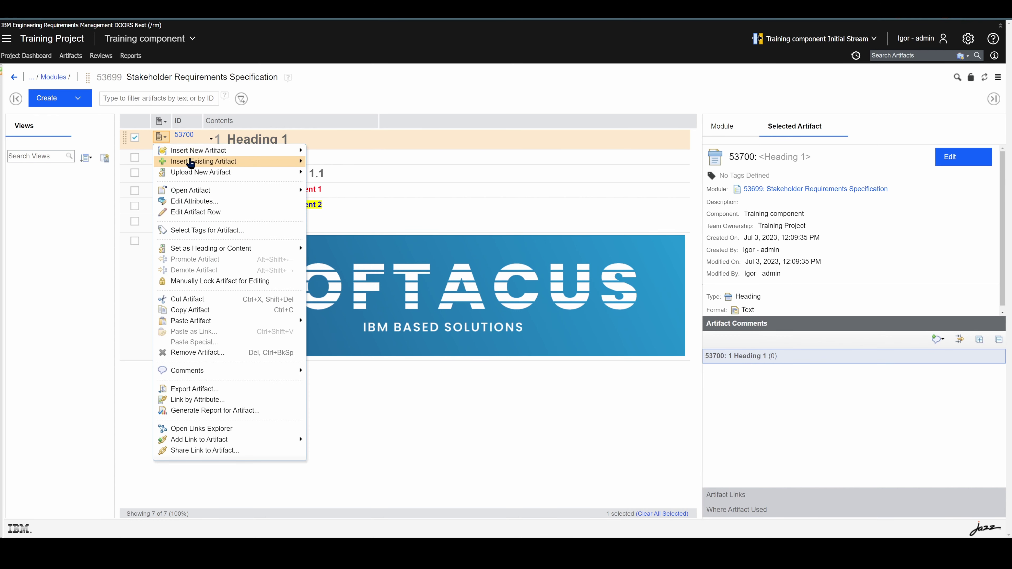
pyautogui.moveTo(190, 162)
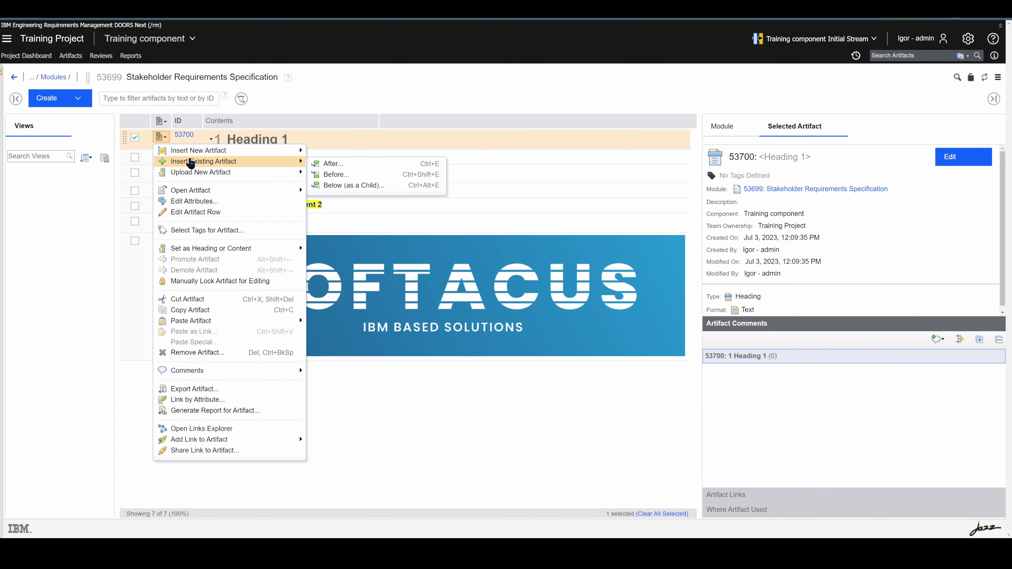
pyautogui.click(366, 190)
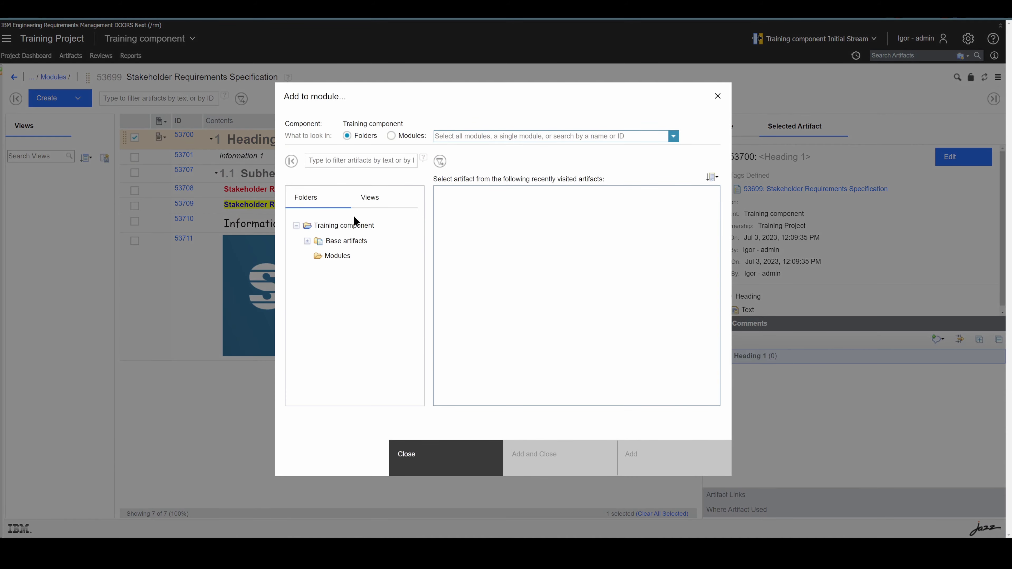
pyautogui.click(337, 240)
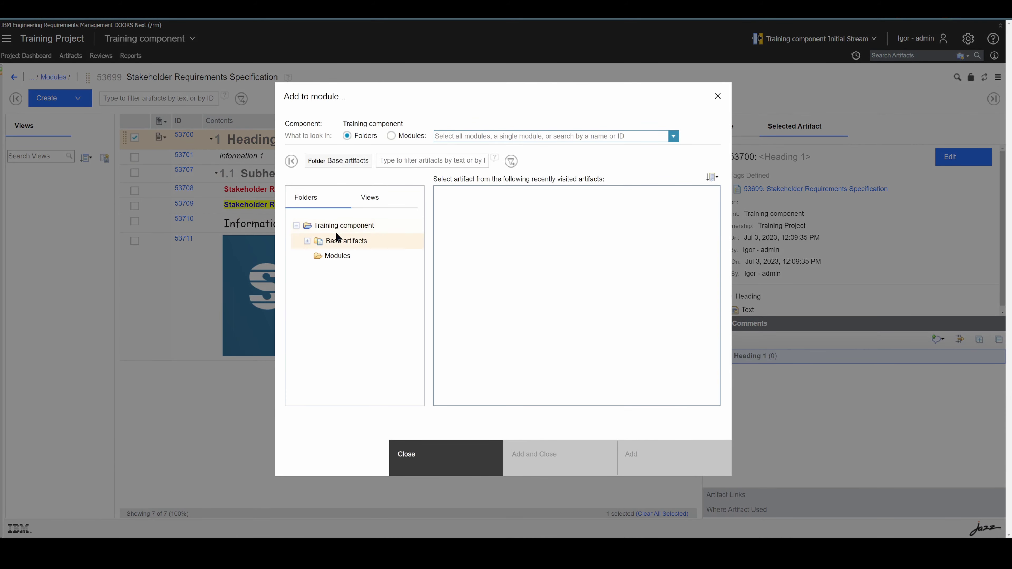
pyautogui.click(338, 230)
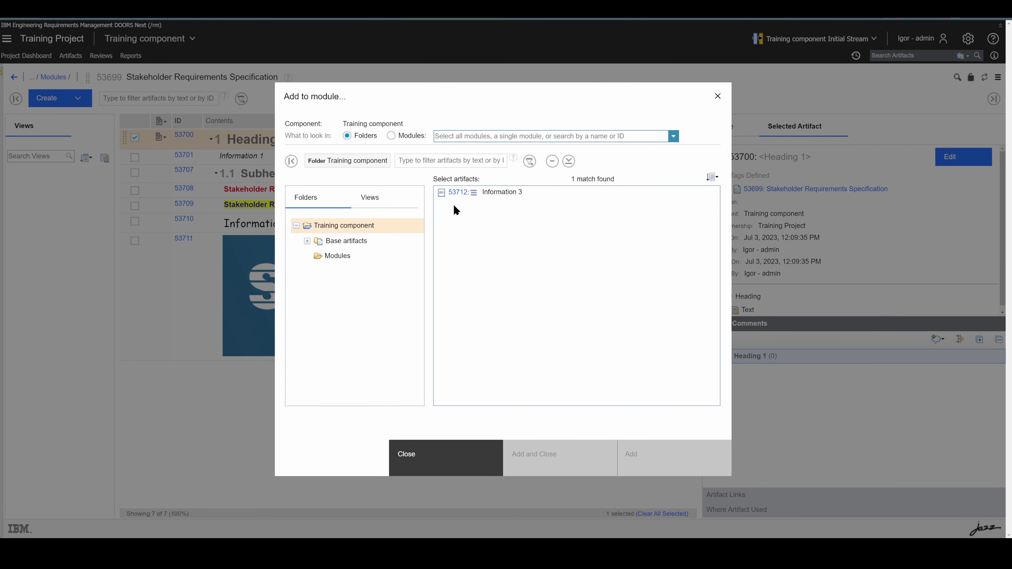
pyautogui.click(504, 192)
pyautogui.click(590, 454)
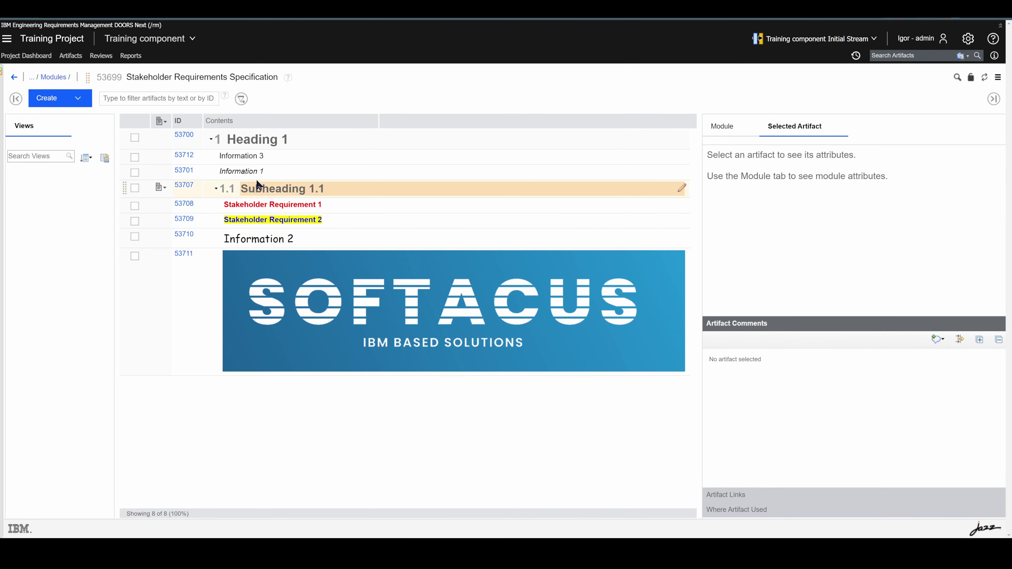
# Step: Inspect Information 3 and Stakeholder Requirement 1, and check the editable attributes of the latter for a priority
pyautogui.click(243, 156)
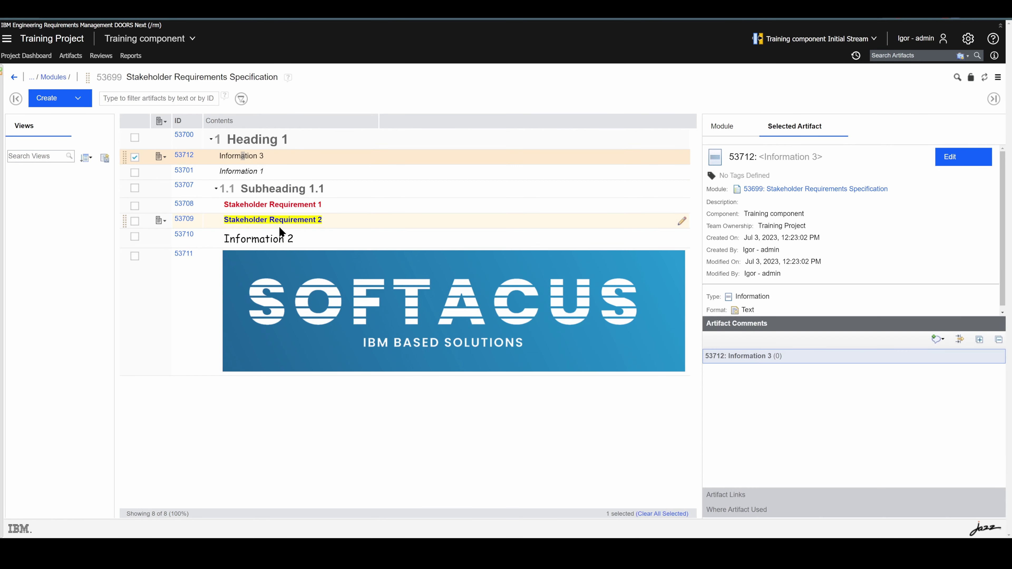
pyautogui.click(281, 205)
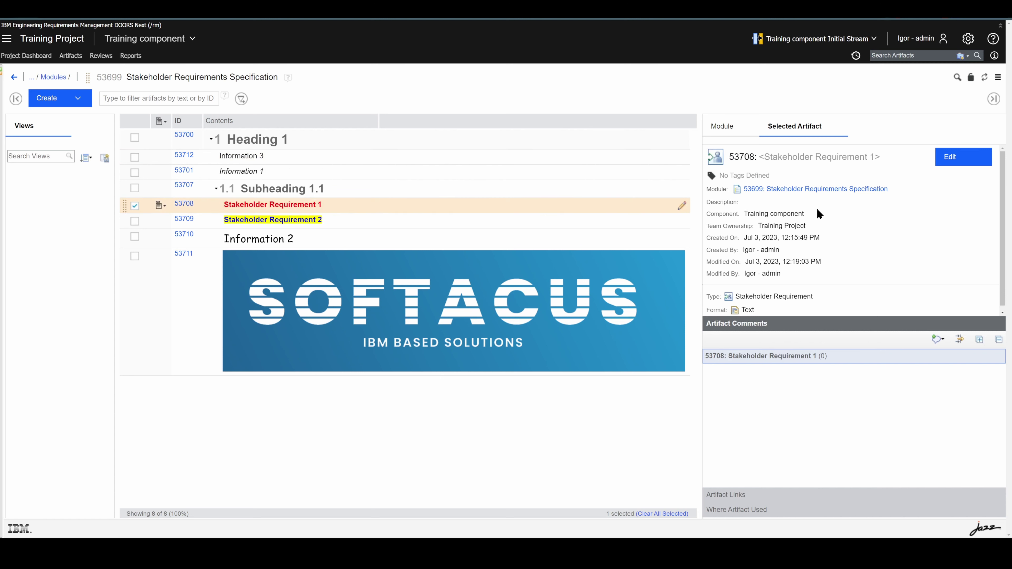
pyautogui.click(955, 160)
pyautogui.scroll(-3, 775, 175)
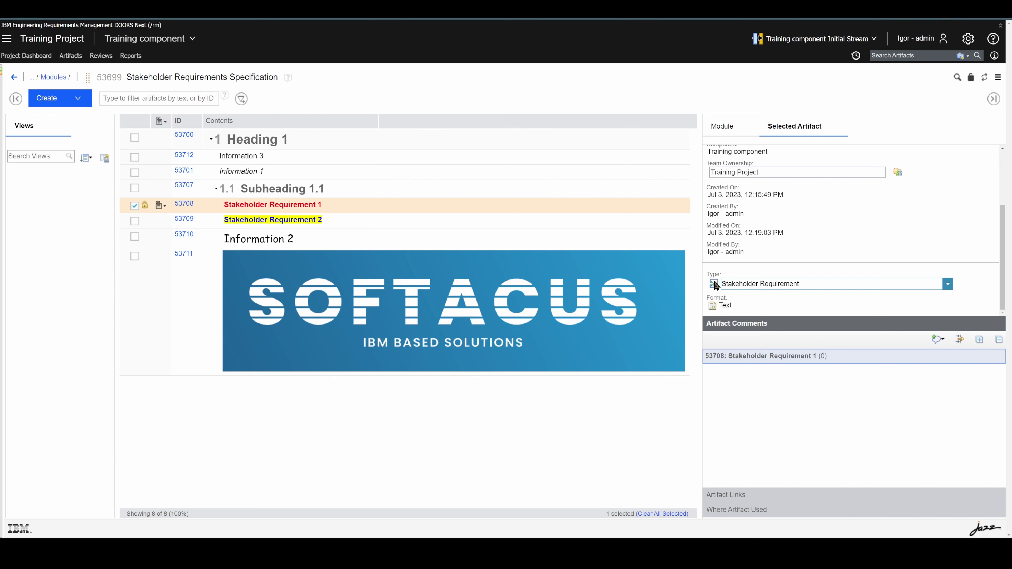
# Step: Search the module's column display settings for an attribute matching "prio" and cancel the settings
pyautogui.rightClick(441, 118)
pyautogui.click(462, 393)
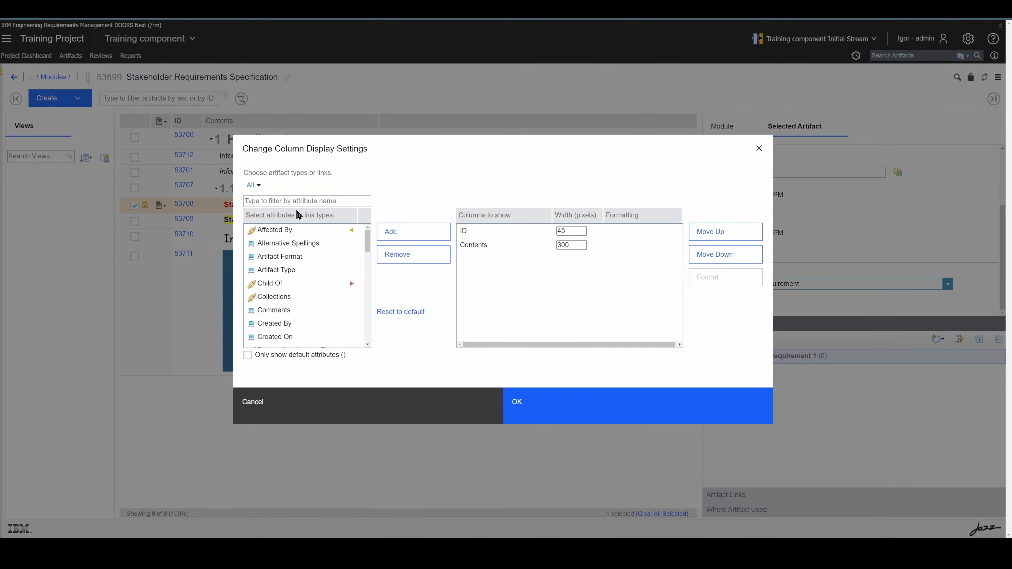
pyautogui.write('prio')
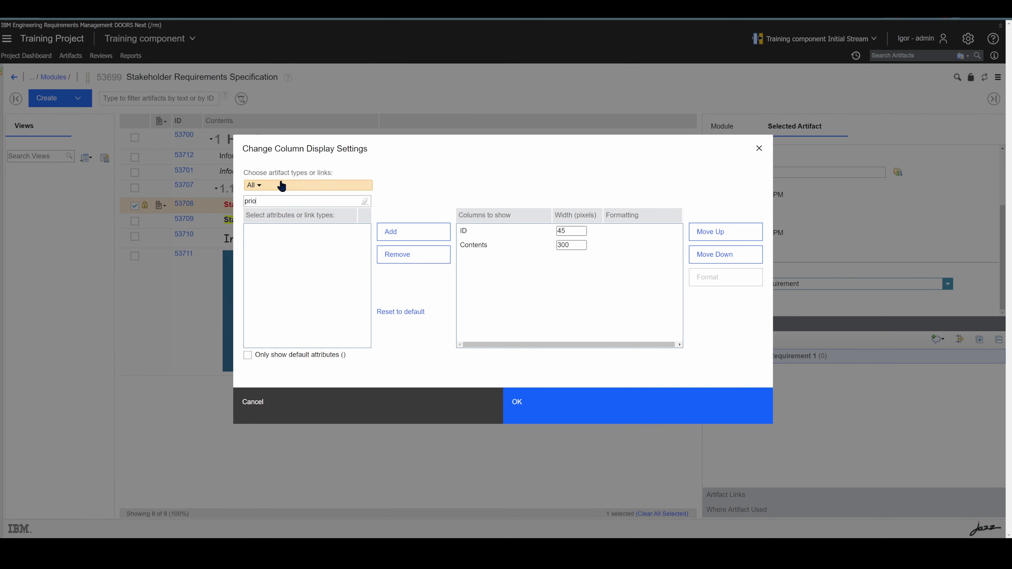
pyautogui.click(434, 414)
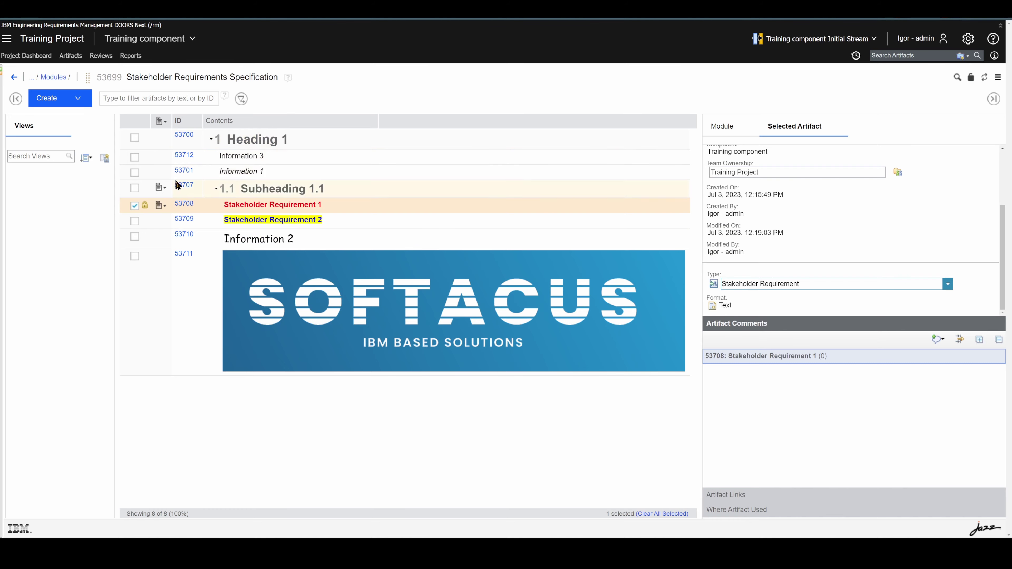
# Step: Check which attributes of Stakeholder Requirement 1 can be edited, and cancel the attribute dialog
pyautogui.click(160, 205)
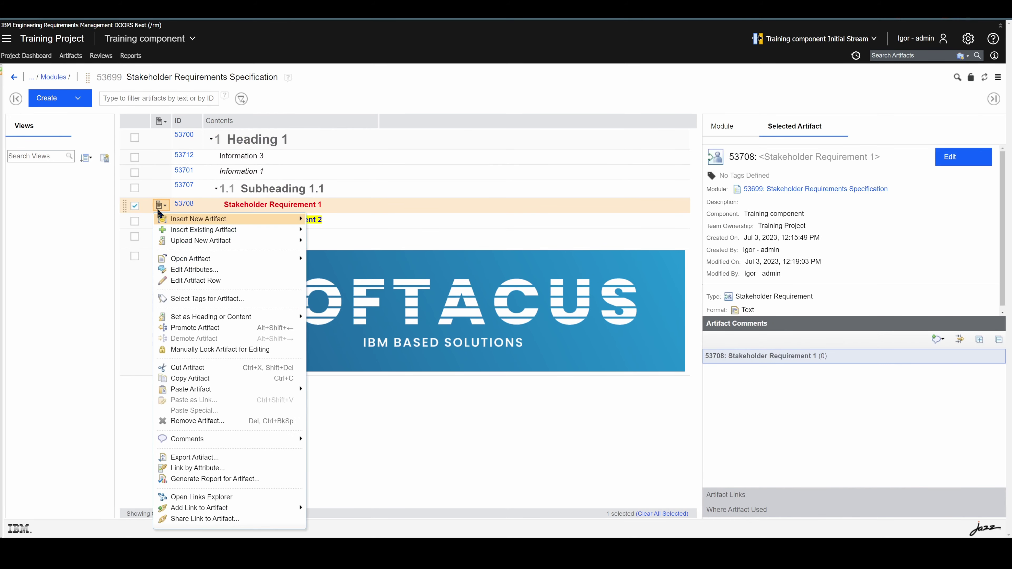
pyautogui.click(198, 271)
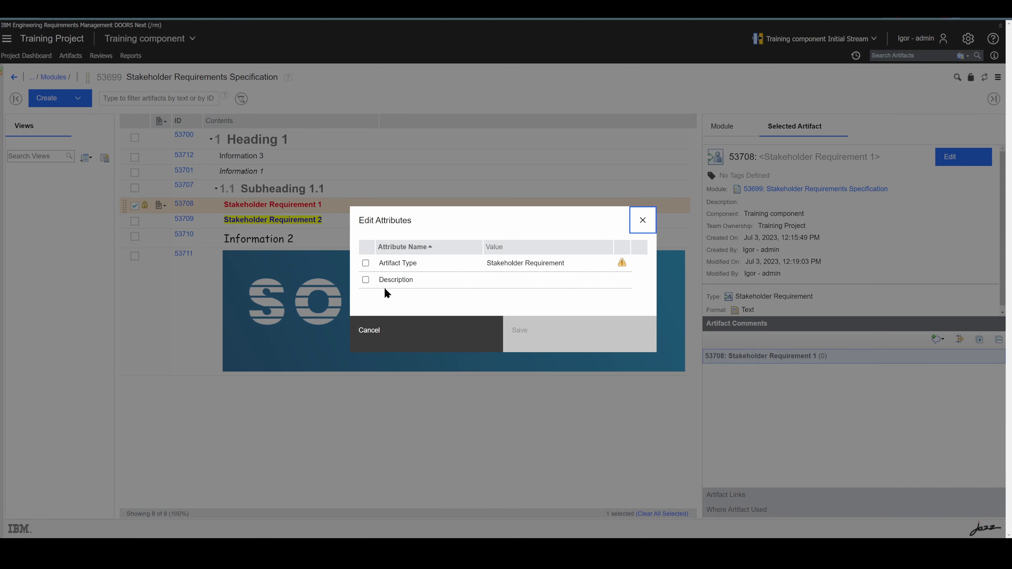
pyautogui.click(400, 326)
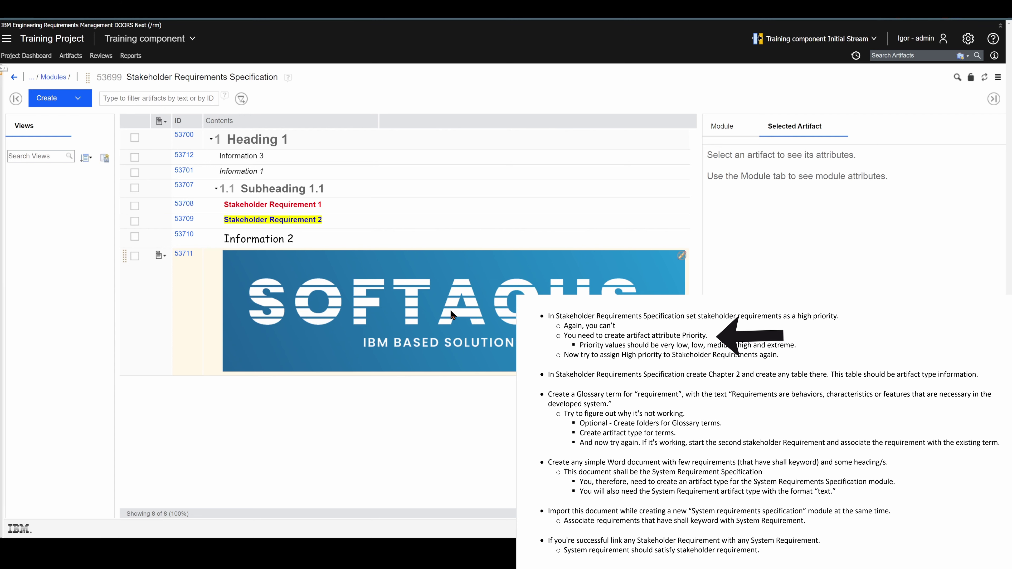
# Step: Start a new artifact attribute named Priority in the component properties
pyautogui.click(970, 42)
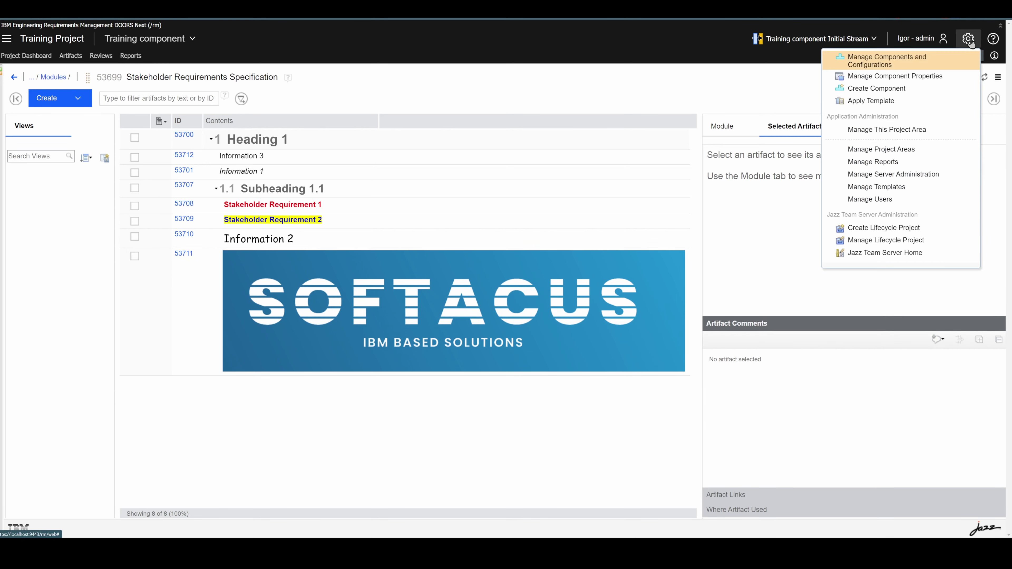
pyautogui.click(921, 74)
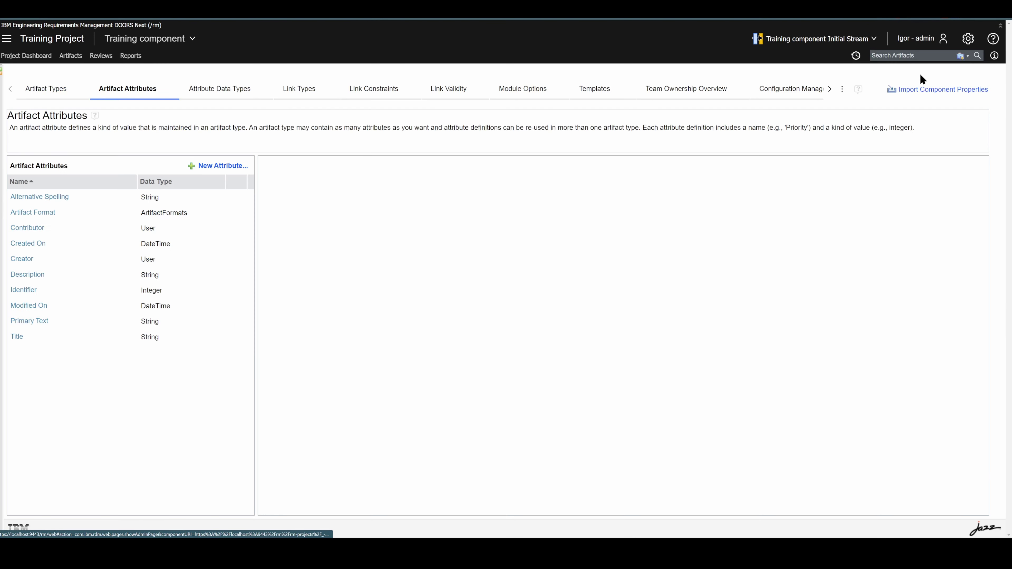
pyautogui.click(204, 165)
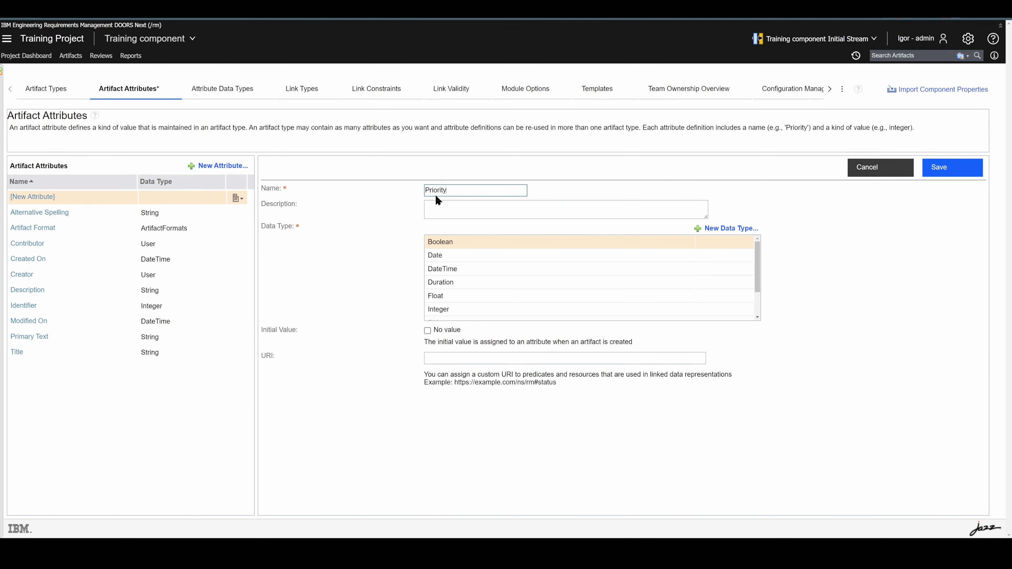
# Step: Create an enumerated data type "Priority values" with Very Low, Low, Medium, High and Extreme, and save the Priority attribute with it
pyautogui.click(734, 228)
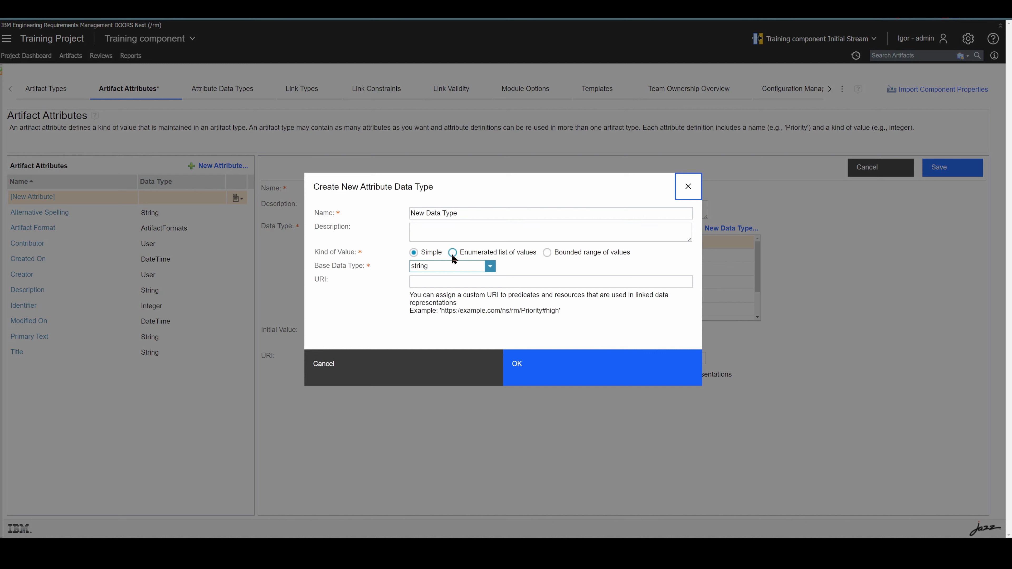
pyautogui.click(452, 253)
pyautogui.doubleClick(478, 194)
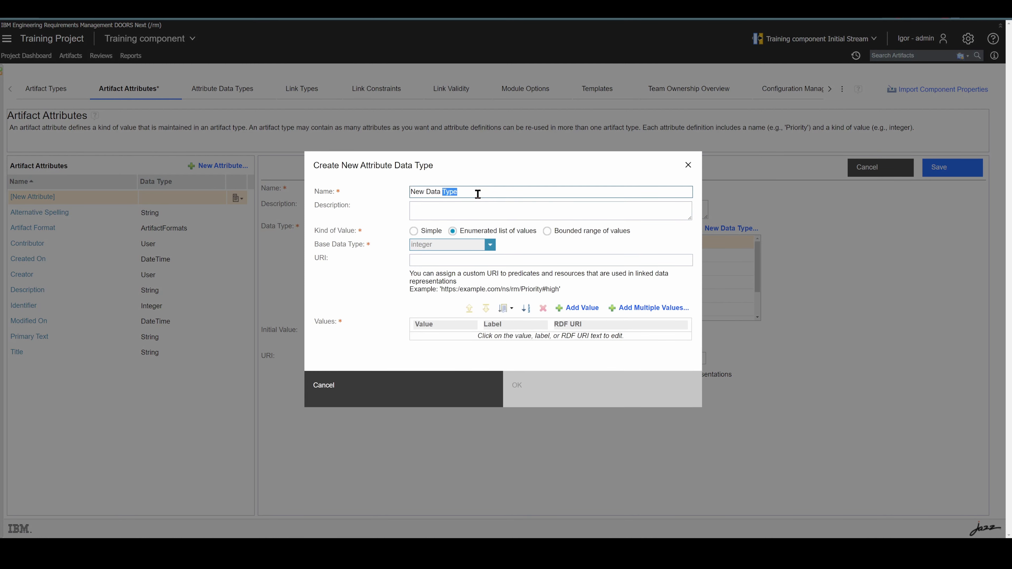
pyautogui.tripleClick(477, 192)
pyautogui.write('Prio')
pyautogui.click(655, 312)
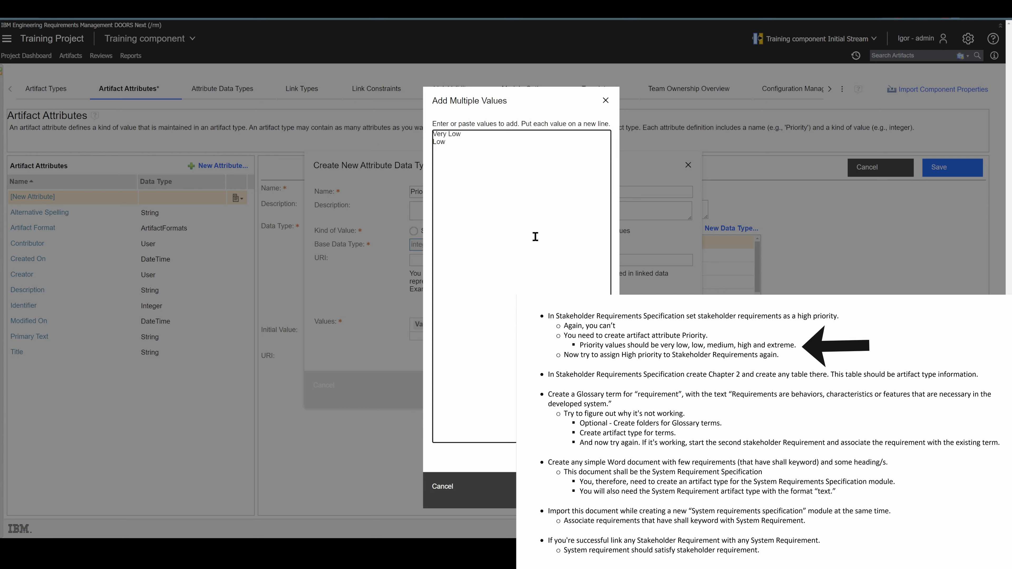
pyautogui.write('Very Low Low Medium High Extr')
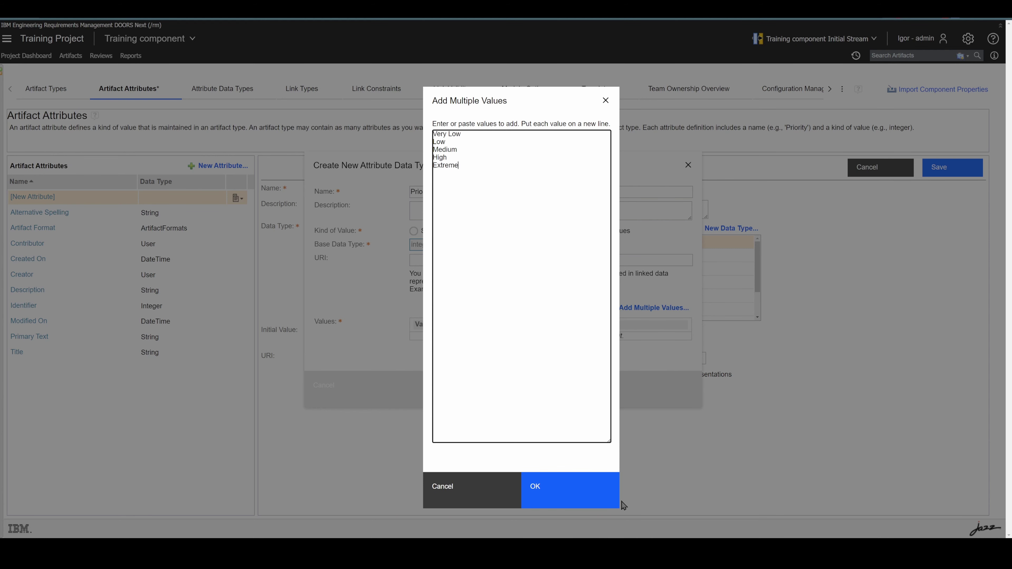
pyautogui.click(578, 497)
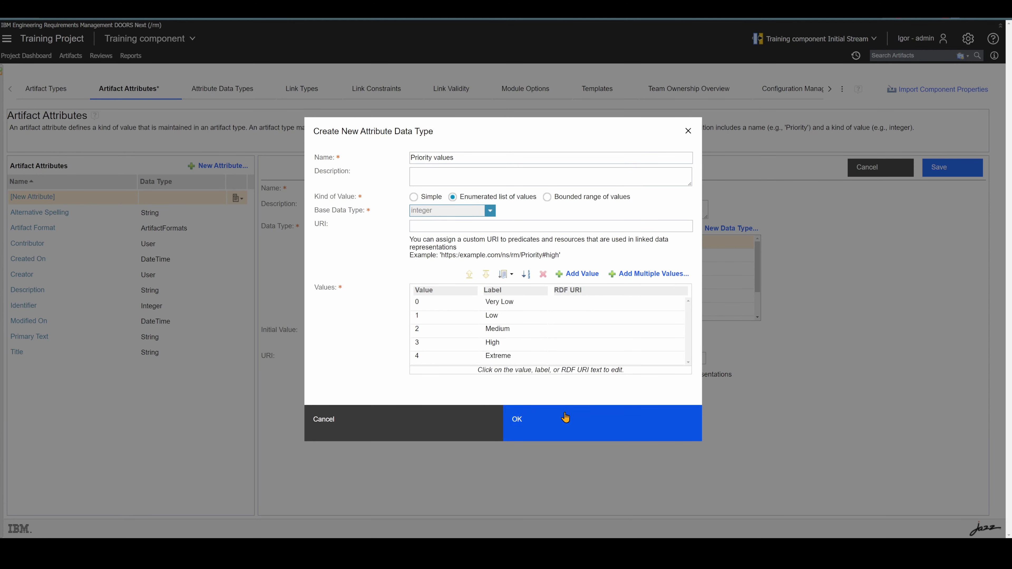
pyautogui.click(519, 417)
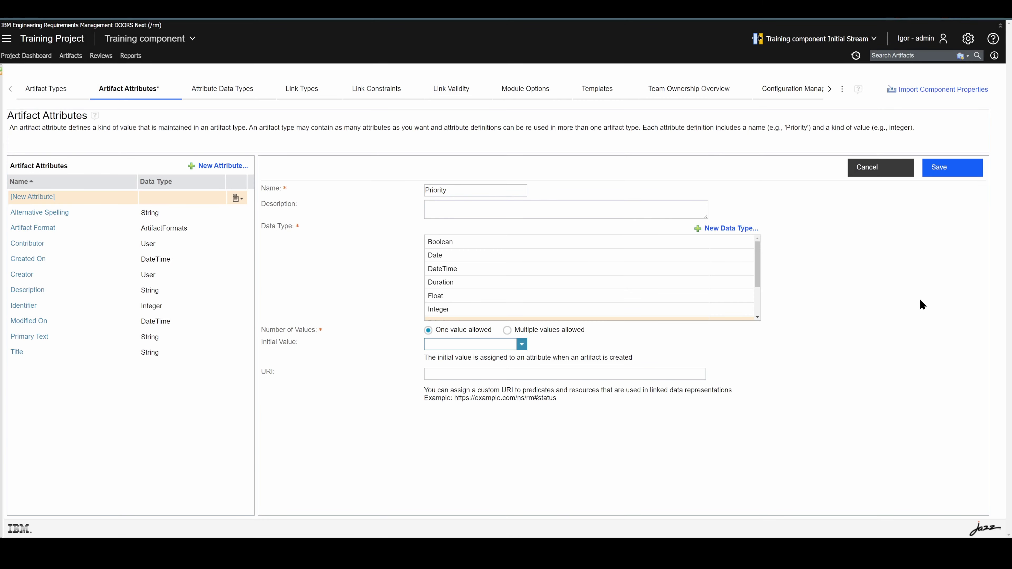
pyautogui.click(978, 173)
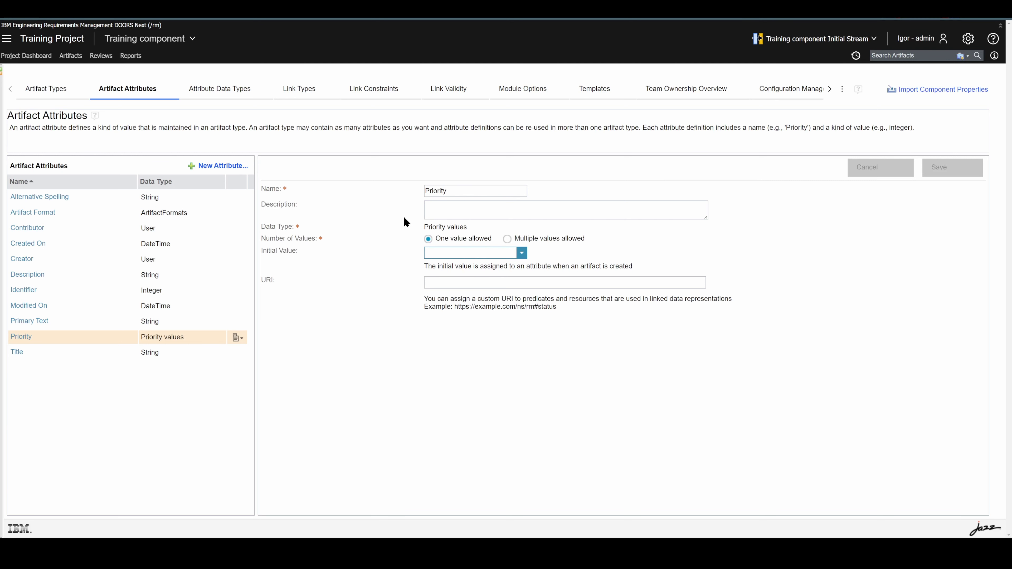
# Step: Add the Priority attribute to the Stakeholder Requirement artifact type and save the type
pyautogui.click(46, 94)
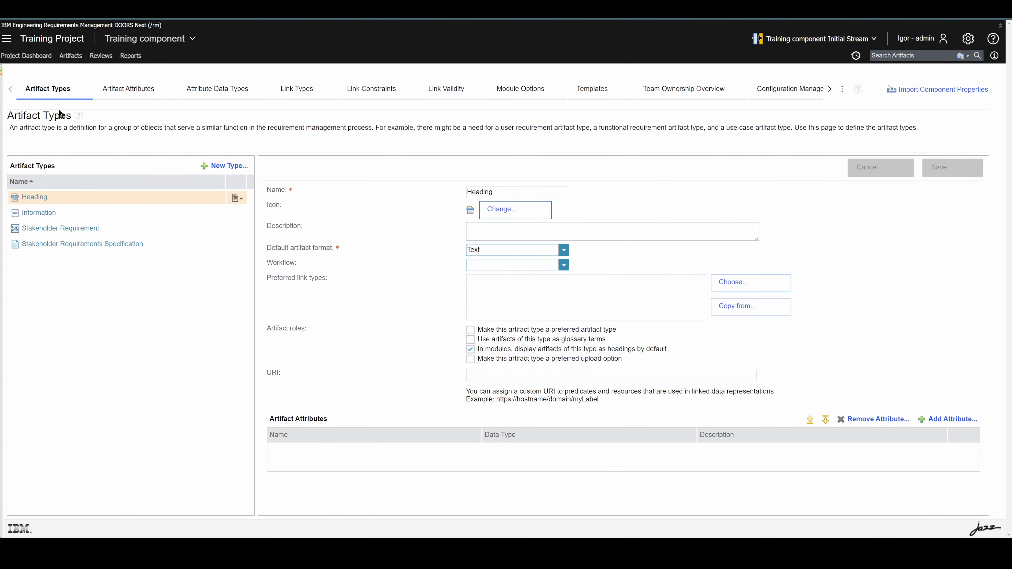
pyautogui.click(94, 227)
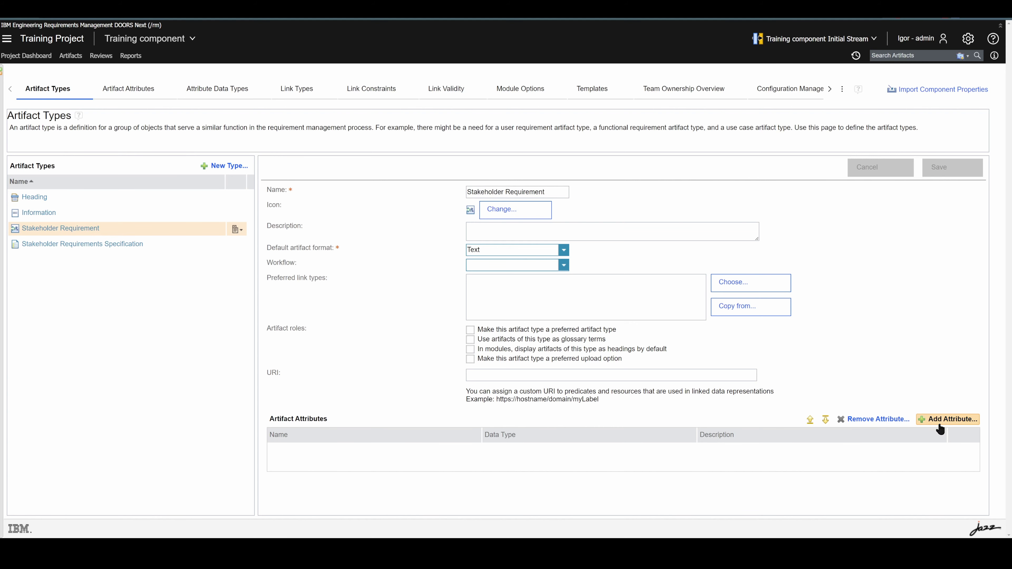
pyautogui.click(952, 420)
pyautogui.click(353, 229)
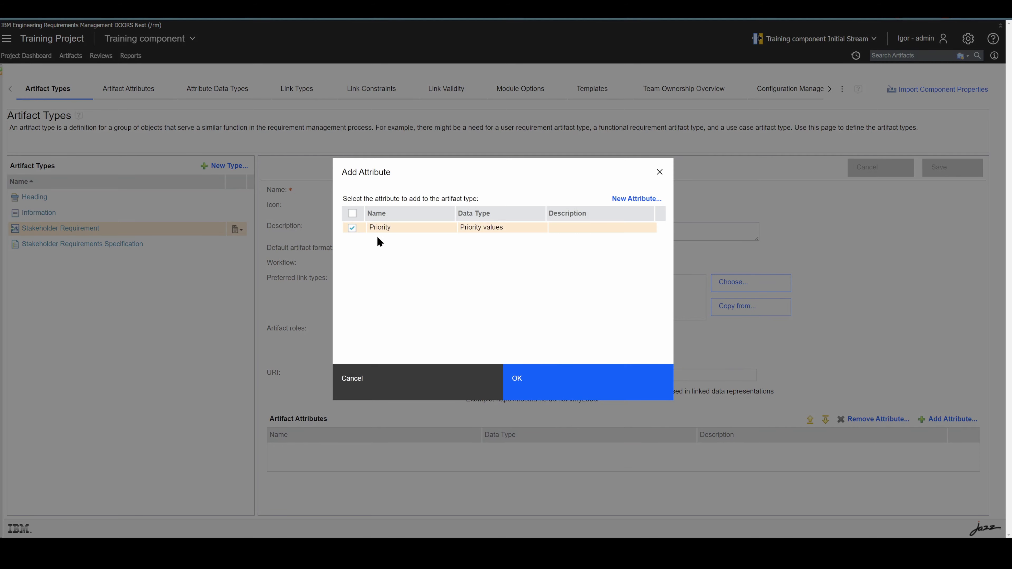
pyautogui.click(547, 387)
pyautogui.click(946, 174)
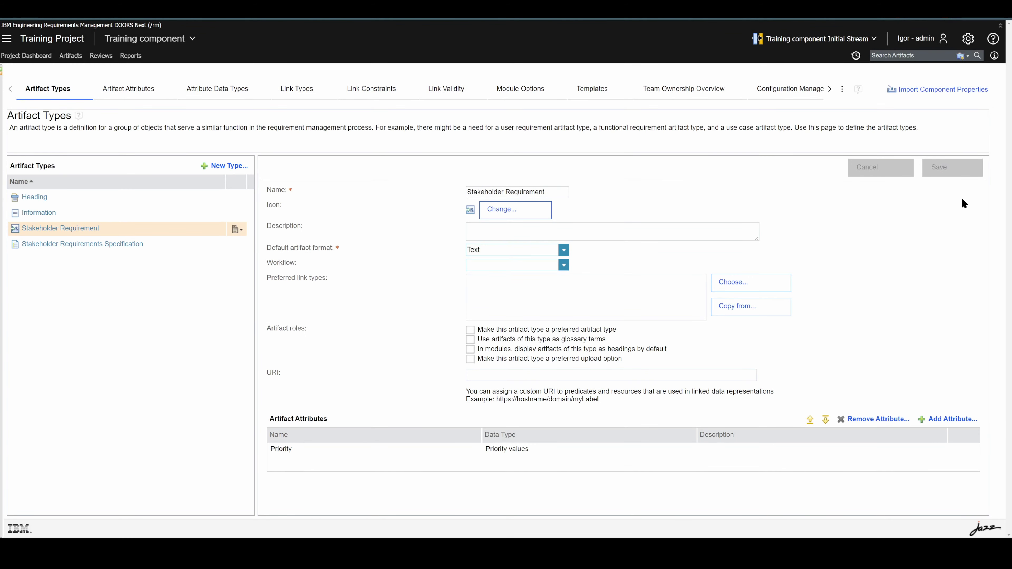
# Step: Open the Stakeholder Requirements Specification module, set the Priority of Stakeholder Requirement 1 to High, and save the artifact
pyautogui.click(66, 61)
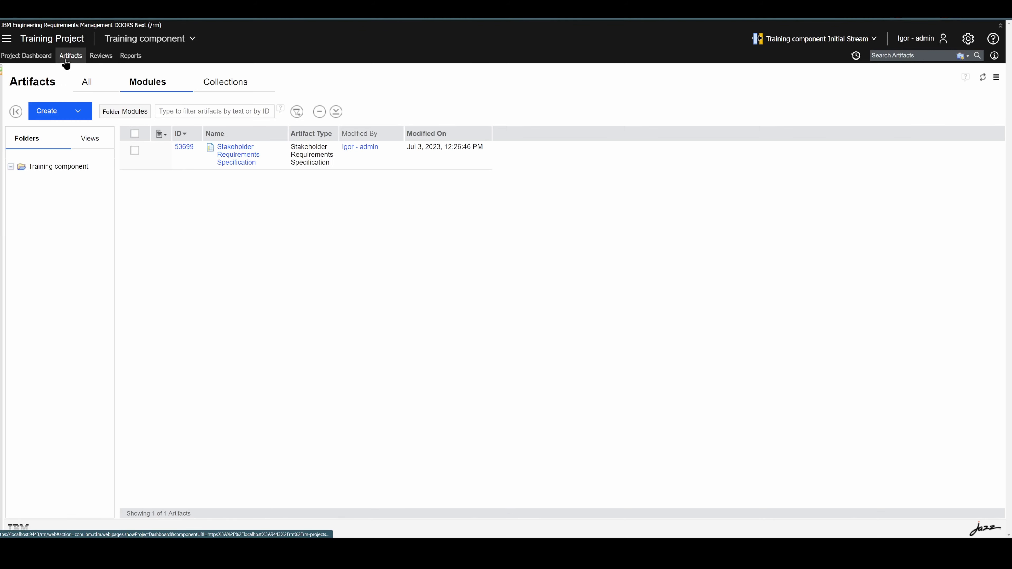
pyautogui.click(236, 160)
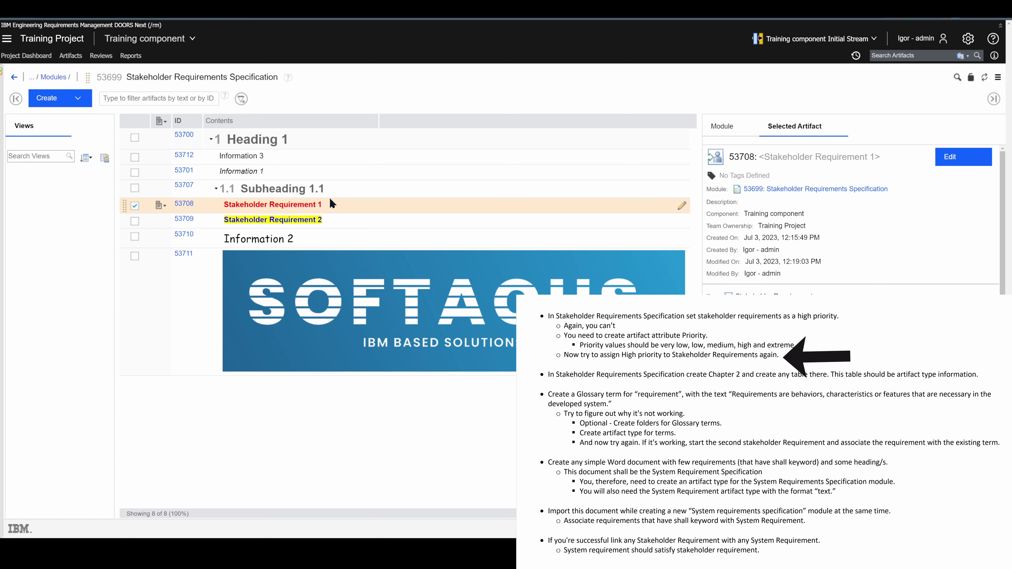
pyautogui.click(950, 157)
pyautogui.scroll(-2, 819, 218)
pyautogui.scroll(-2, 820, 218)
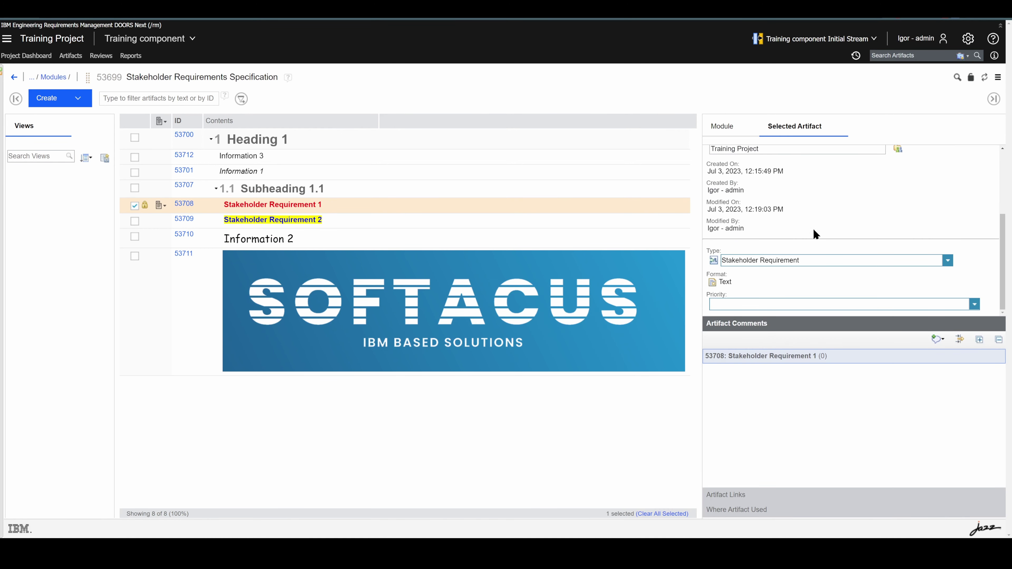
pyautogui.click(975, 306)
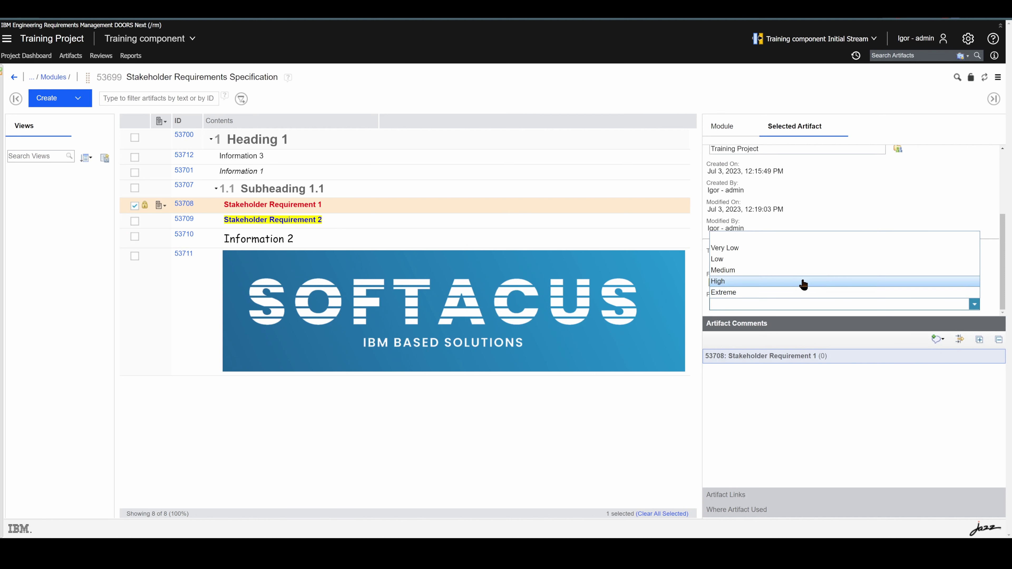
pyautogui.click(796, 281)
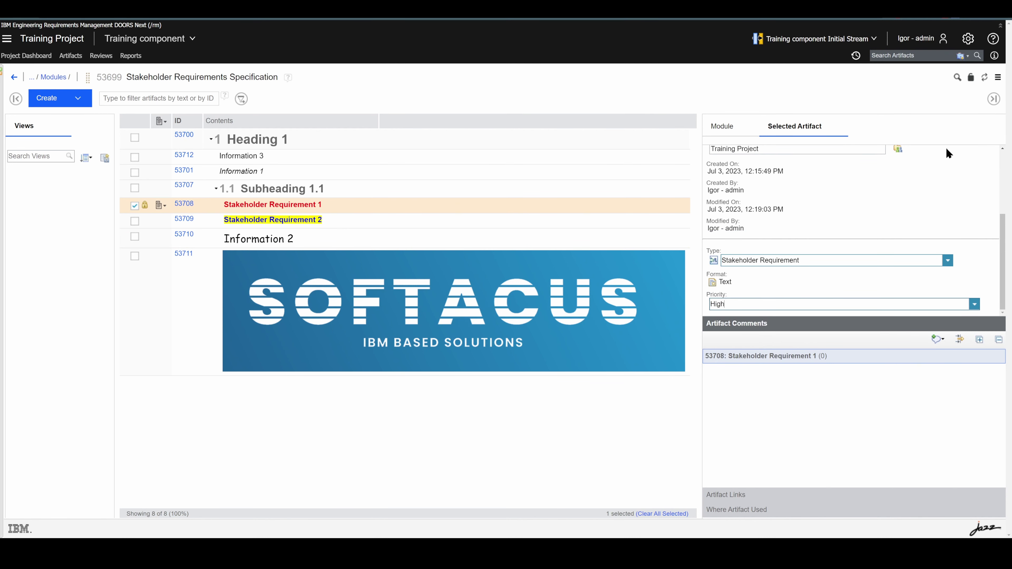
pyautogui.scroll(4, 927, 134)
pyautogui.click(970, 158)
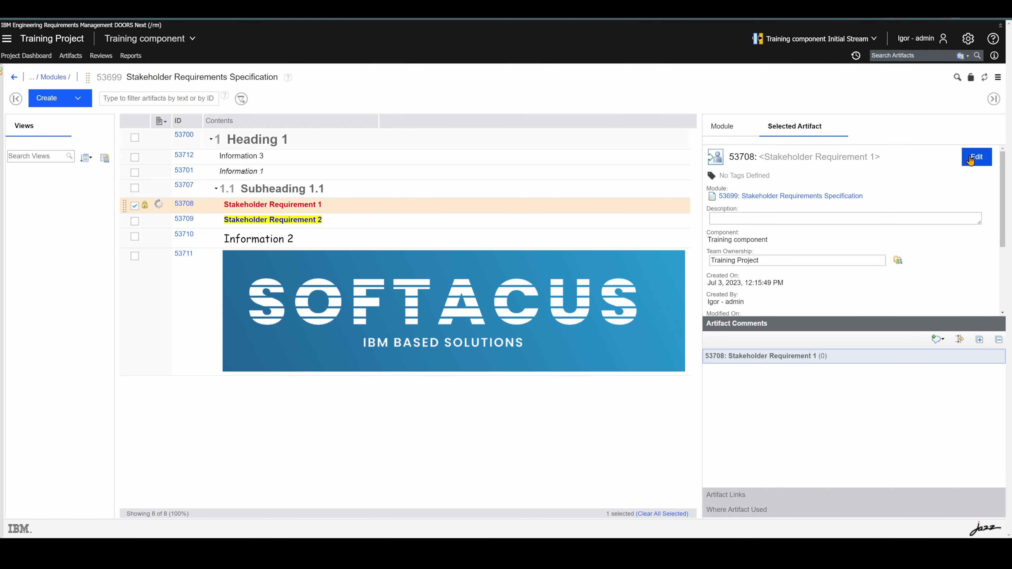
# Step: Add the Priority attribute as a displayed column in the Stakeholder Requirements Specification module
pyautogui.rightClick(504, 120)
pyautogui.click(536, 384)
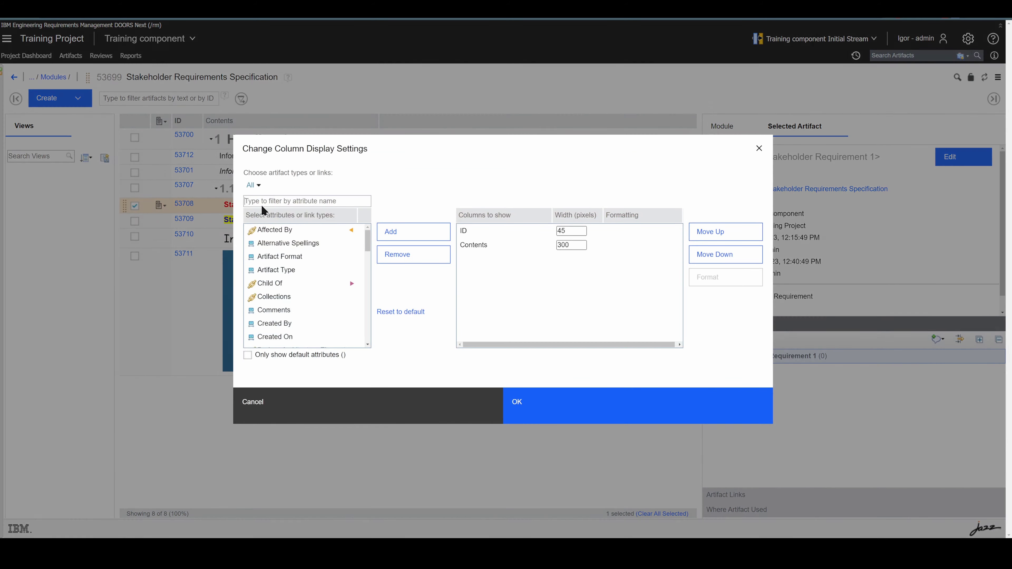
pyautogui.click(259, 202)
pyautogui.write('prio')
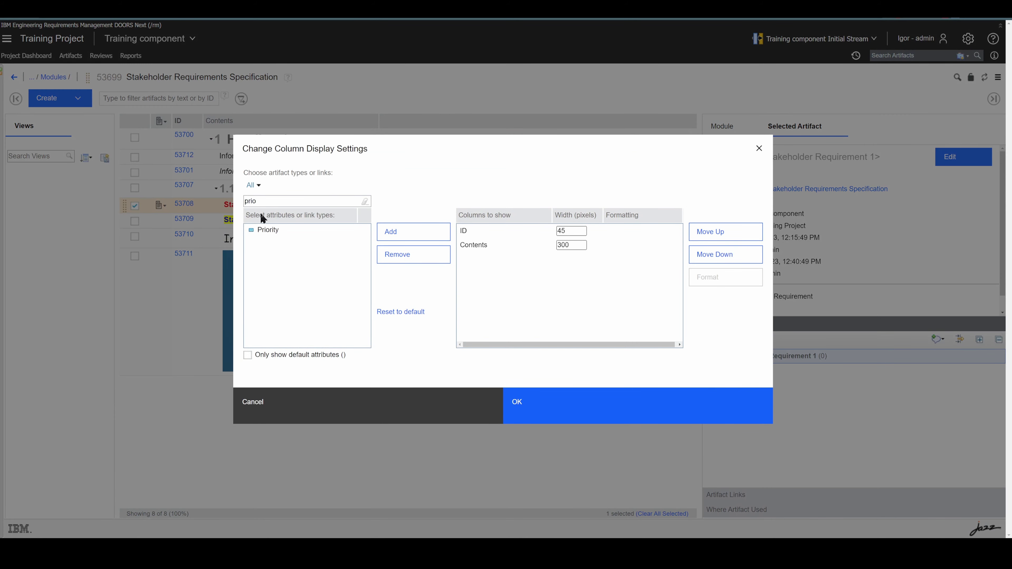
pyautogui.doubleClick(275, 231)
pyautogui.click(518, 405)
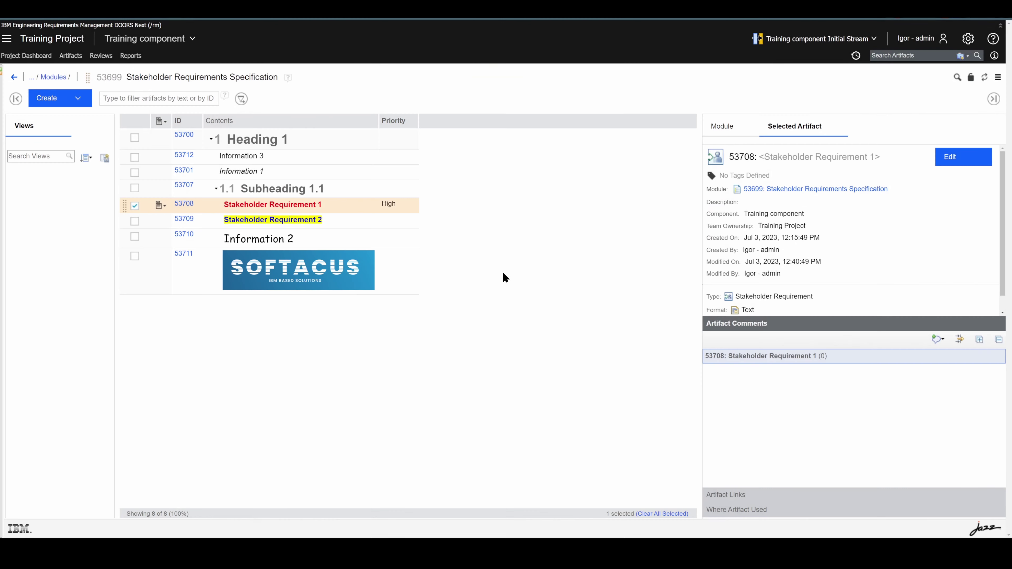
# Step: Set the Priority of Stakeholder Requirement 2 to High directly in its module row
pyautogui.click(394, 220)
pyautogui.click(411, 221)
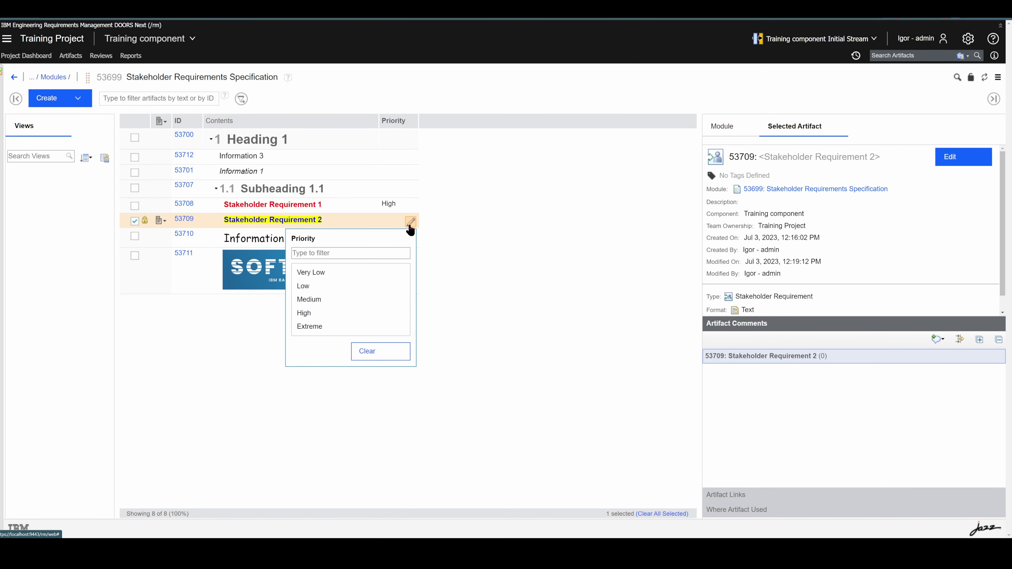
pyautogui.click(323, 317)
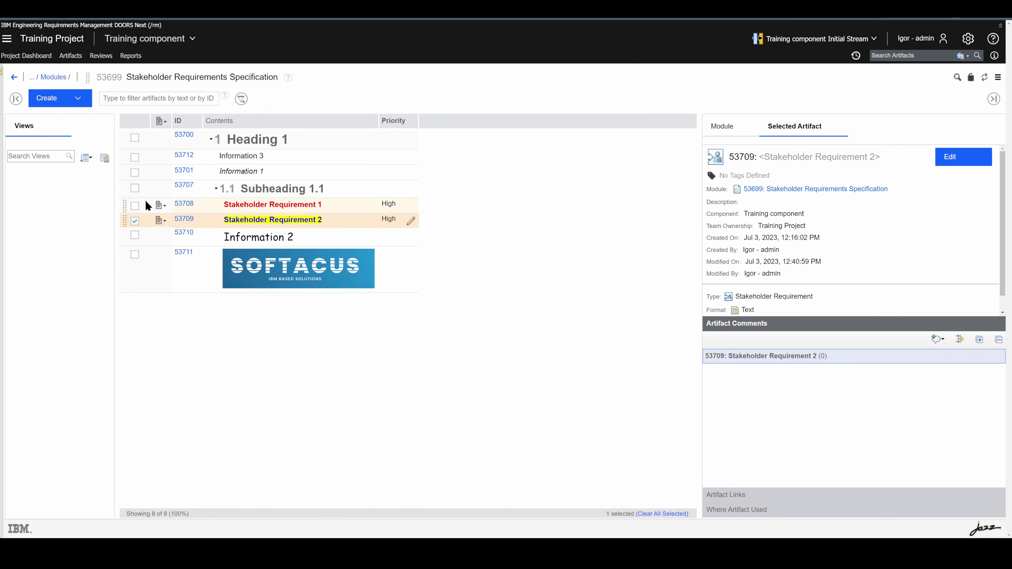
# Step: Edit the attributes of Stakeholder Requirements 1 and 2 together, include Priority with the value High, and save
pyautogui.click(134, 206)
pyautogui.click(163, 205)
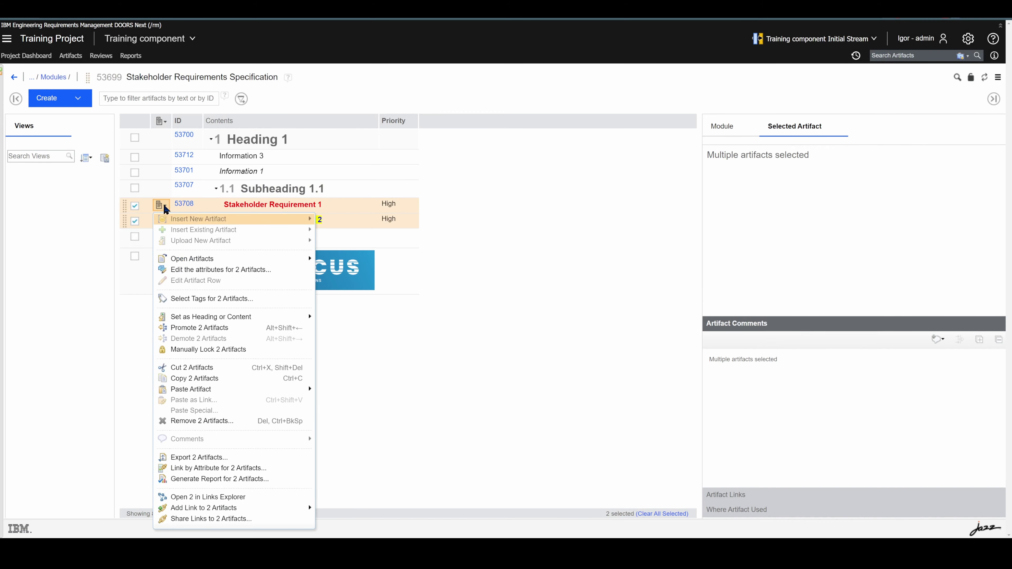
pyautogui.click(214, 268)
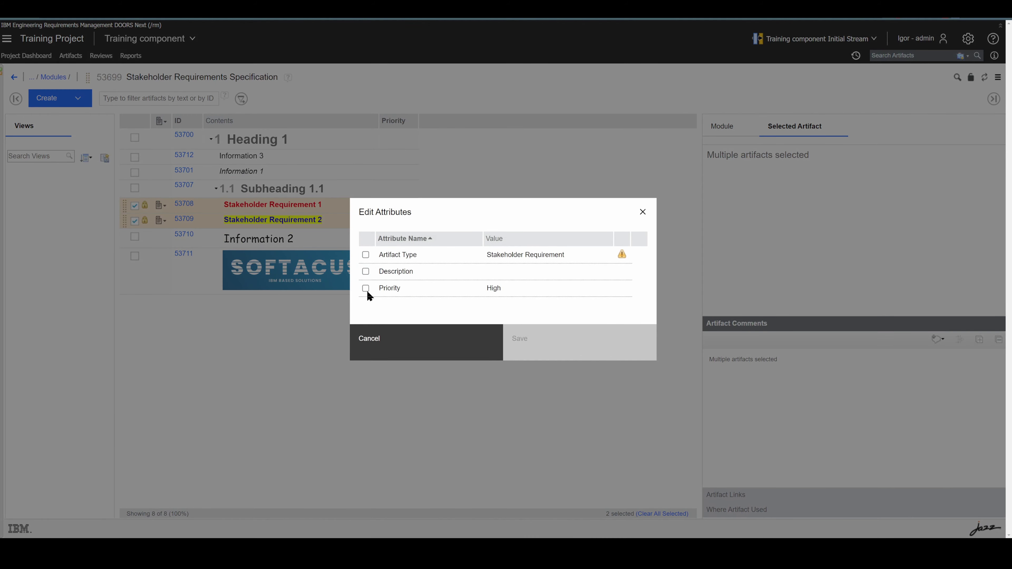
pyautogui.click(364, 288)
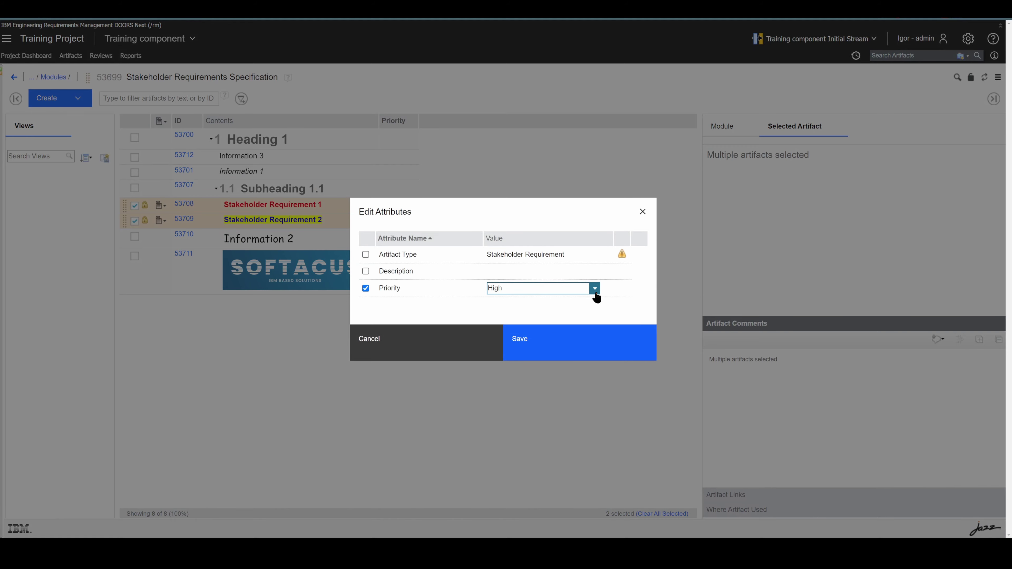
pyautogui.click(516, 338)
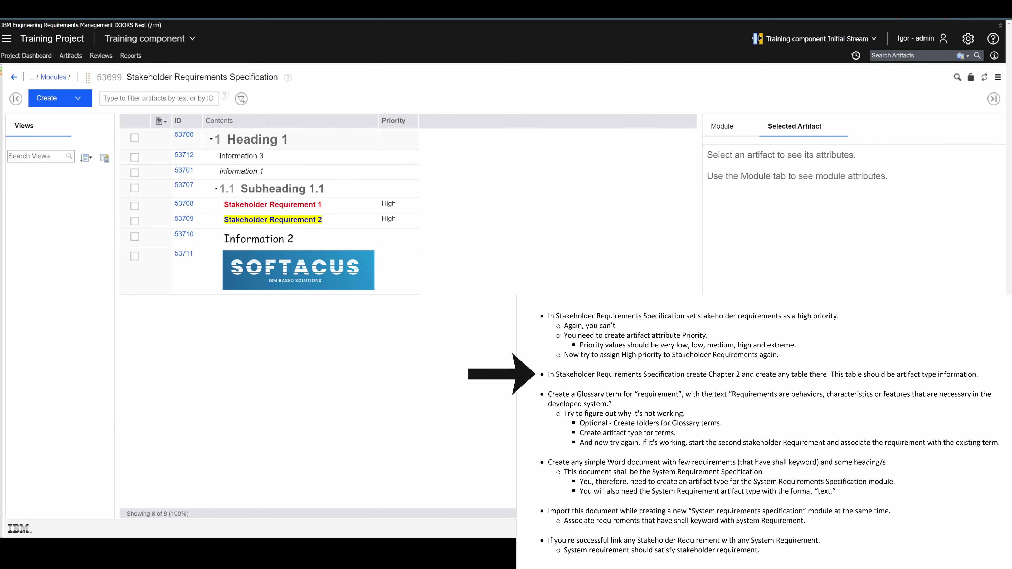
# Step: Add a heading artifact named "Chapter 2" at the end of the module
pyautogui.click(273, 145)
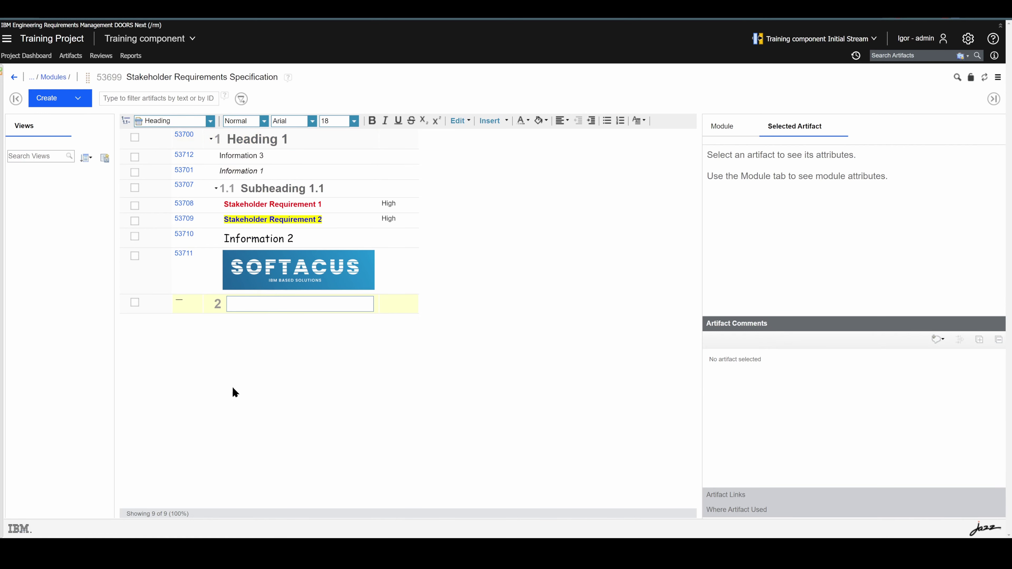
pyautogui.write('Chapter 2')
pyautogui.click(325, 387)
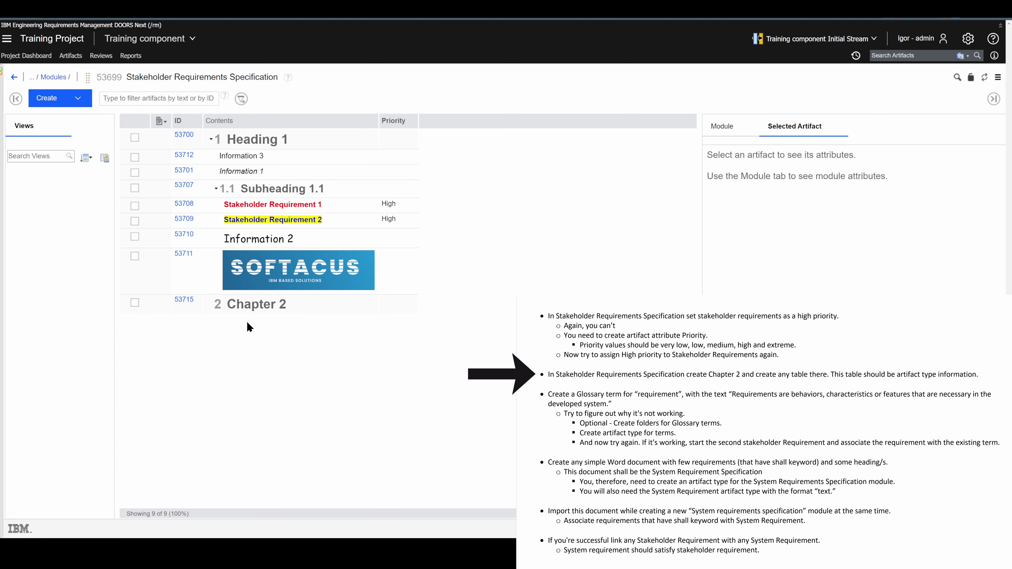
# Step: Insert a new empty artifact of type Information in Text format below the Chapter 2 heading
pyautogui.click(248, 305)
pyautogui.click(161, 304)
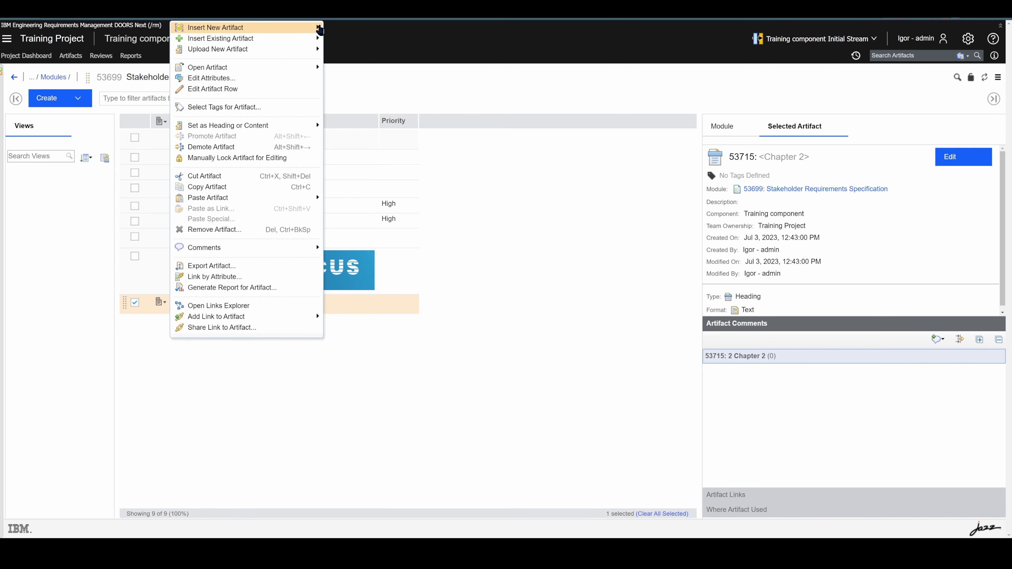
pyautogui.moveTo(315, 31)
pyautogui.click(409, 93)
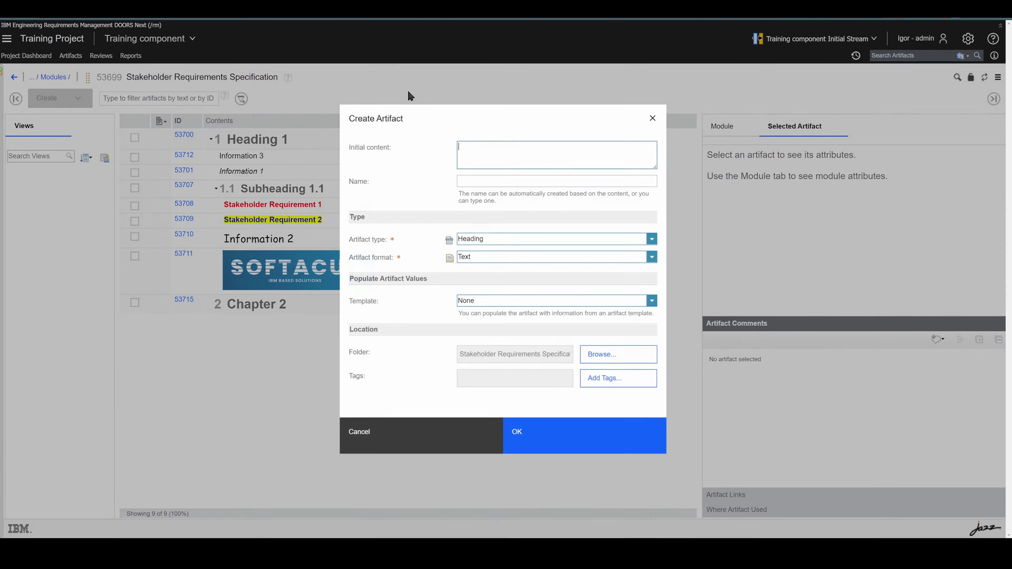
pyautogui.click(653, 241)
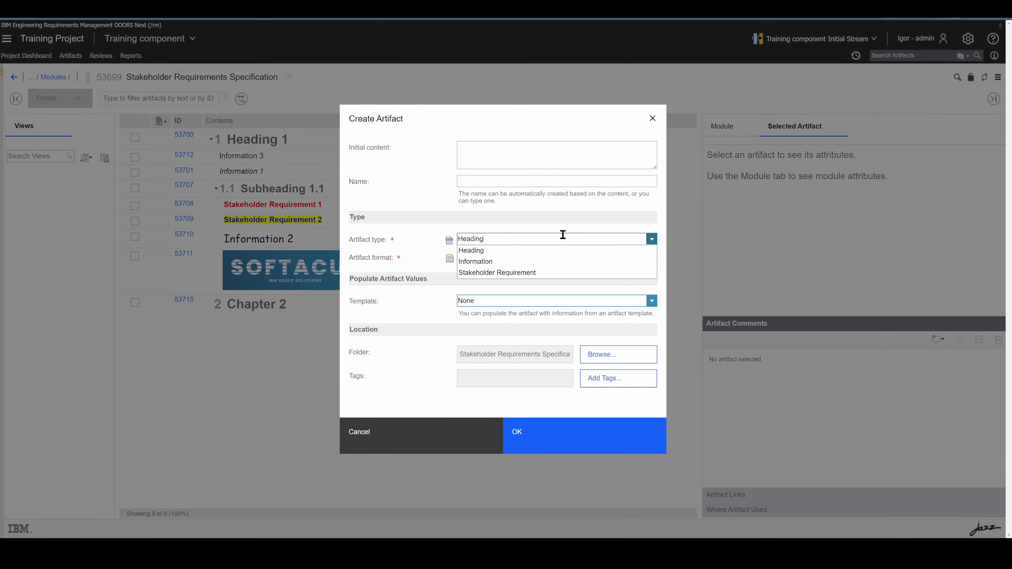
pyautogui.click(499, 265)
pyautogui.click(487, 153)
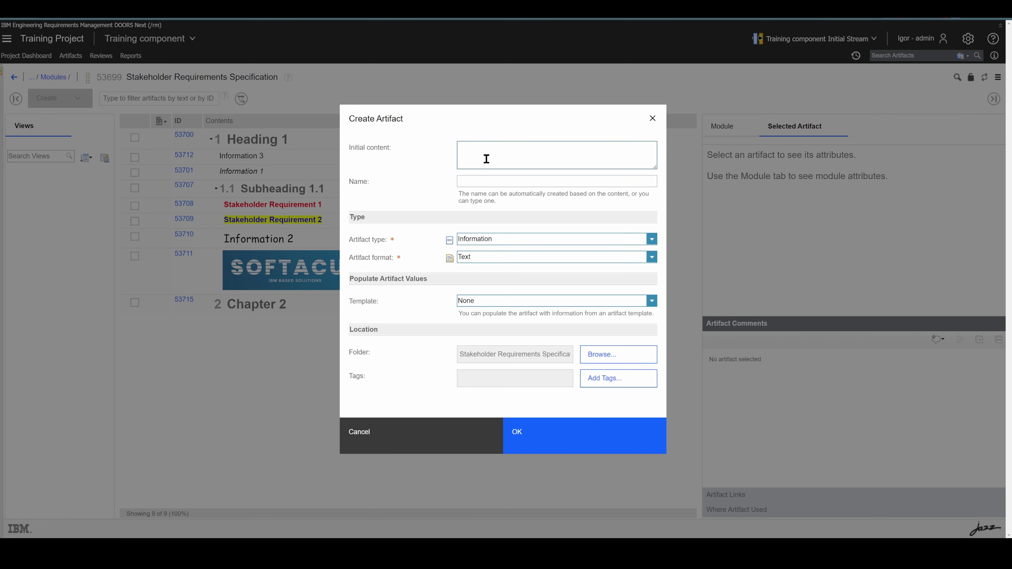
pyautogui.click(519, 431)
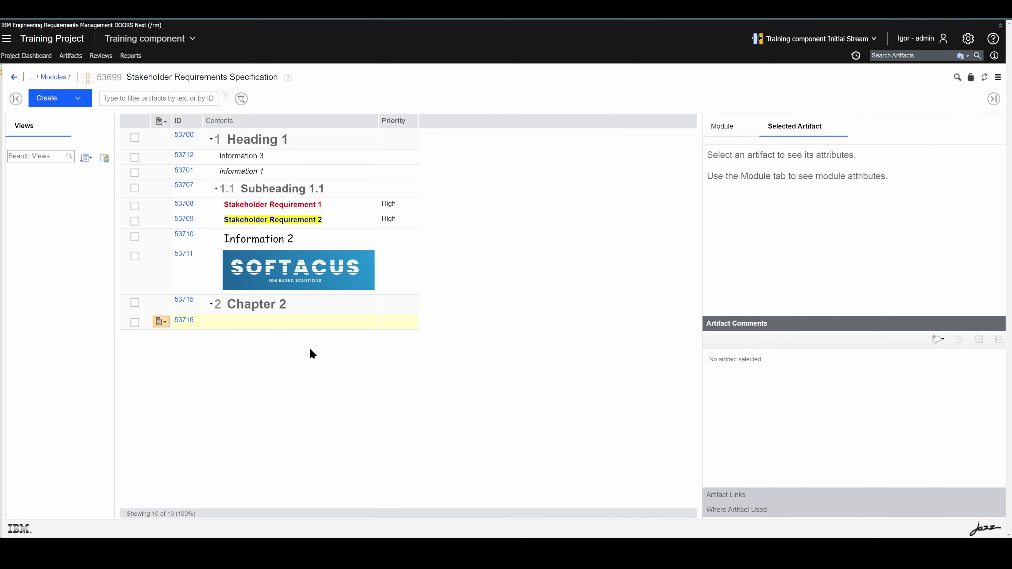
# Step: Insert a table with three rows and two columns into the empty Information artifact under Chapter 2
pyautogui.click(281, 322)
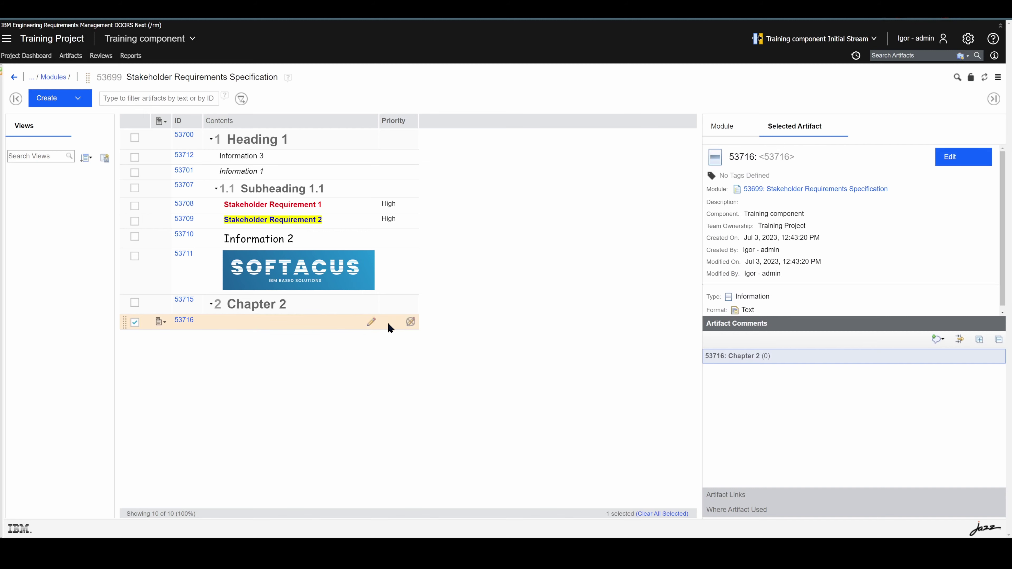
pyautogui.click(371, 322)
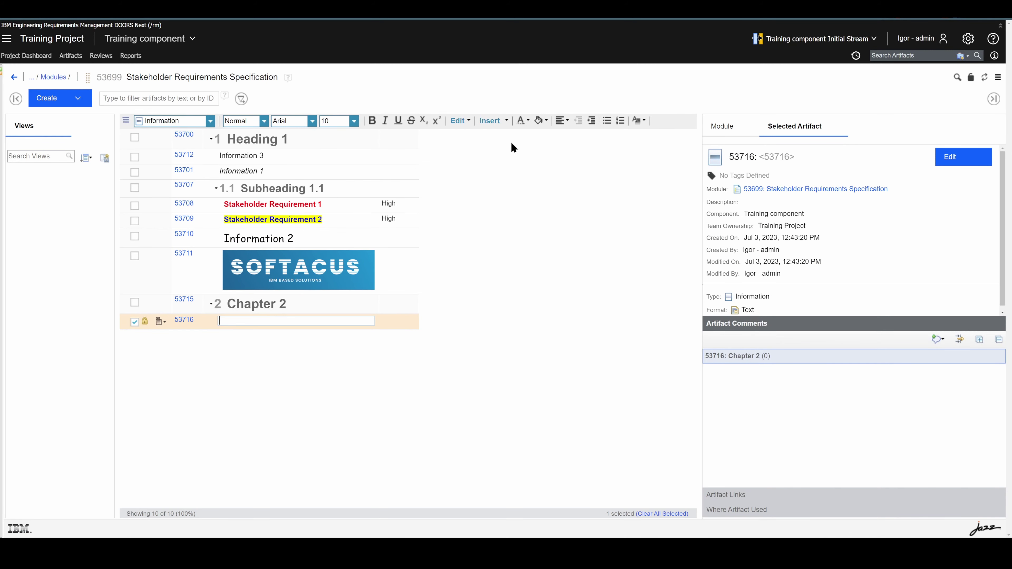
pyautogui.click(493, 120)
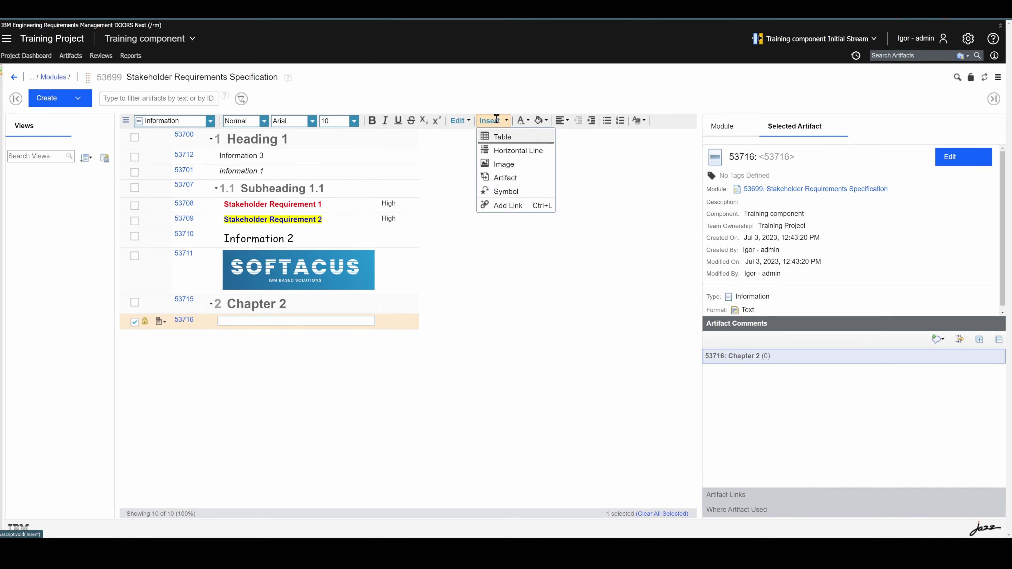
pyautogui.click(513, 139)
pyautogui.click(509, 345)
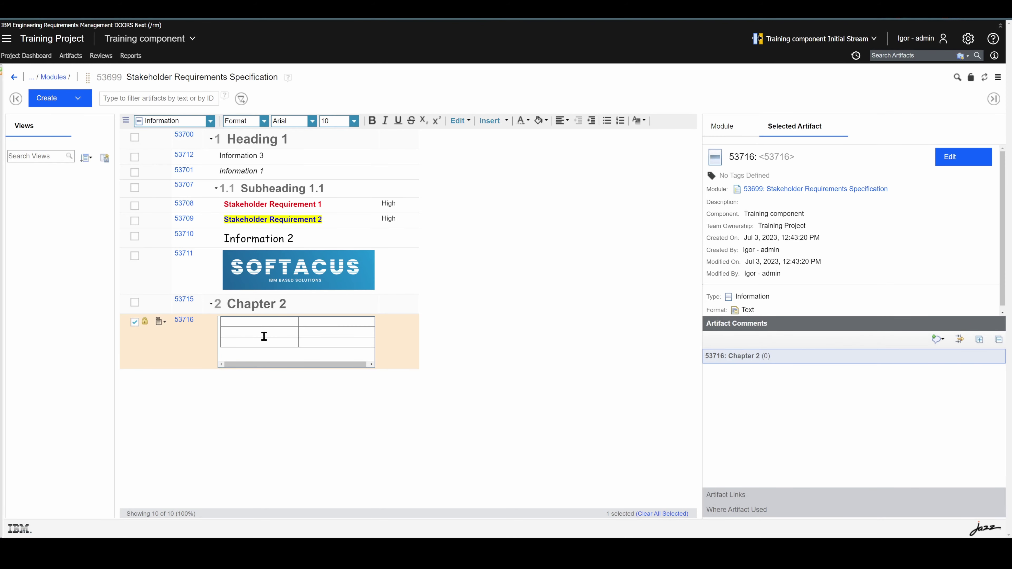
# Step: Fill the table's first row with "Header" and the cells of the two rows below with "Content"
pyautogui.click(265, 322)
pyautogui.write('HE')
pyautogui.press('BackSpace')
pyautogui.write('eader')
pyautogui.press('Tab')
pyautogui.write('Header')
pyautogui.press('Tab')
pyautogui.write('Content')
pyautogui.press('Tab')
pyautogui.write('Content')
pyautogui.press('Tab')
pyautogui.write('t')
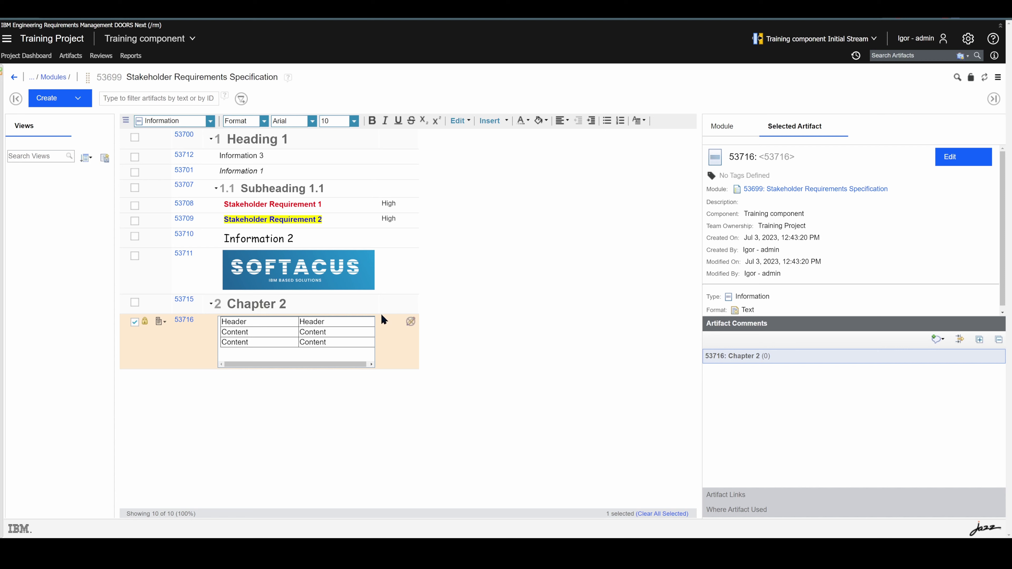
# Step: Make the text of the table's header row bold
pyautogui.moveTo(352, 318); pyautogui.dragTo(225, 316)
pyautogui.press('Delete')
pyautogui.hotkey('ctrl', 'z')
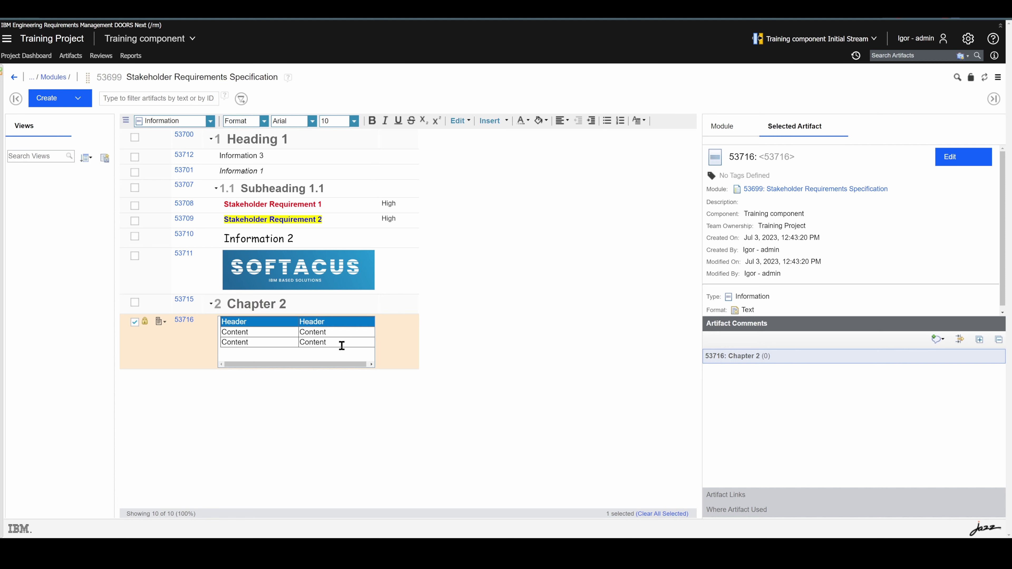
pyautogui.hotkey('ctrl', 'b')
# Step: Centre the text in all table cells, finish editing the artifact, and widen the module's Contents column
pyautogui.moveTo(340, 345); pyautogui.dragTo(233, 322)
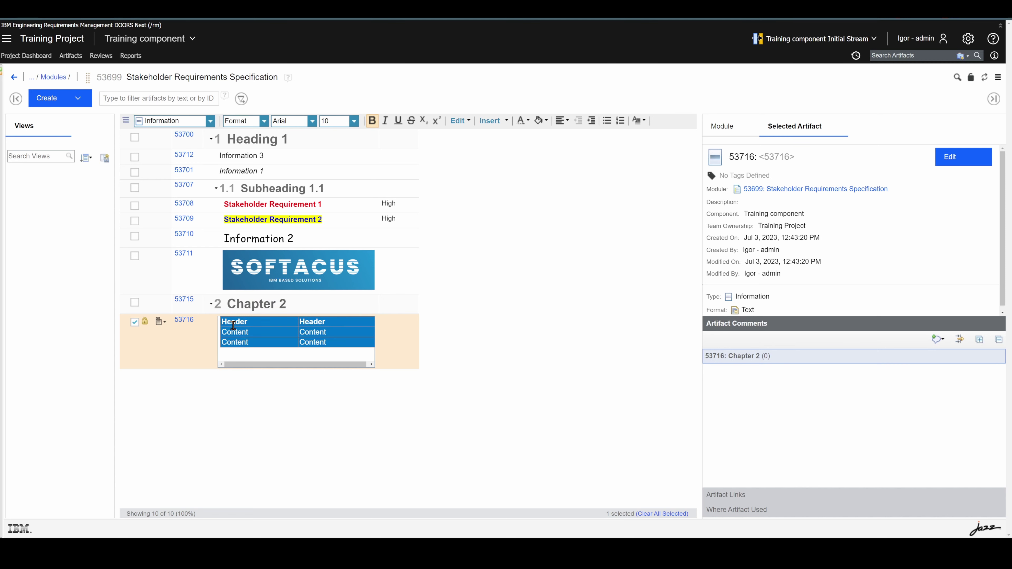
pyautogui.click(562, 121)
pyautogui.click(580, 153)
pyautogui.click(476, 354)
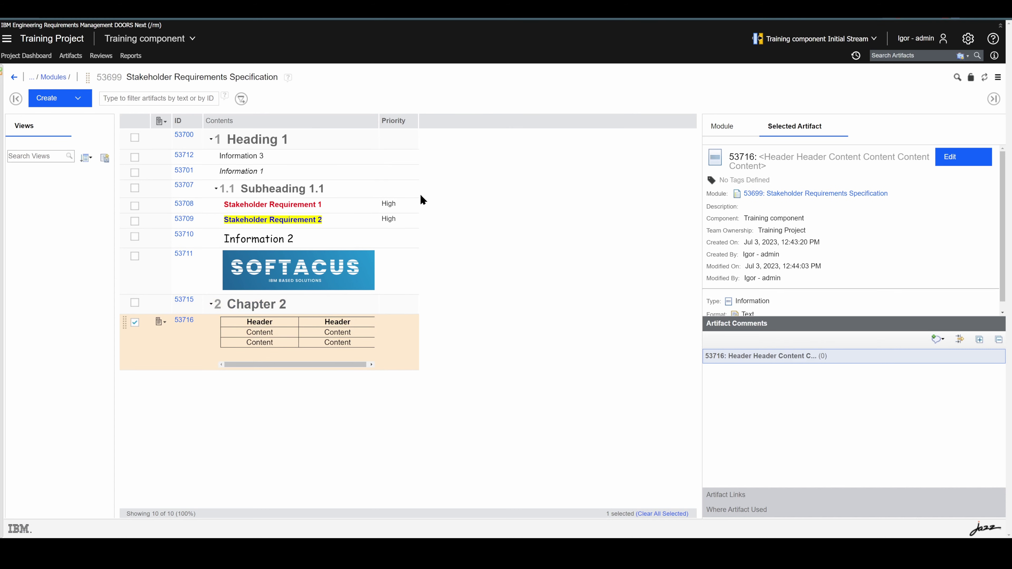
pyautogui.moveTo(380, 122); pyautogui.dragTo(436, 128)
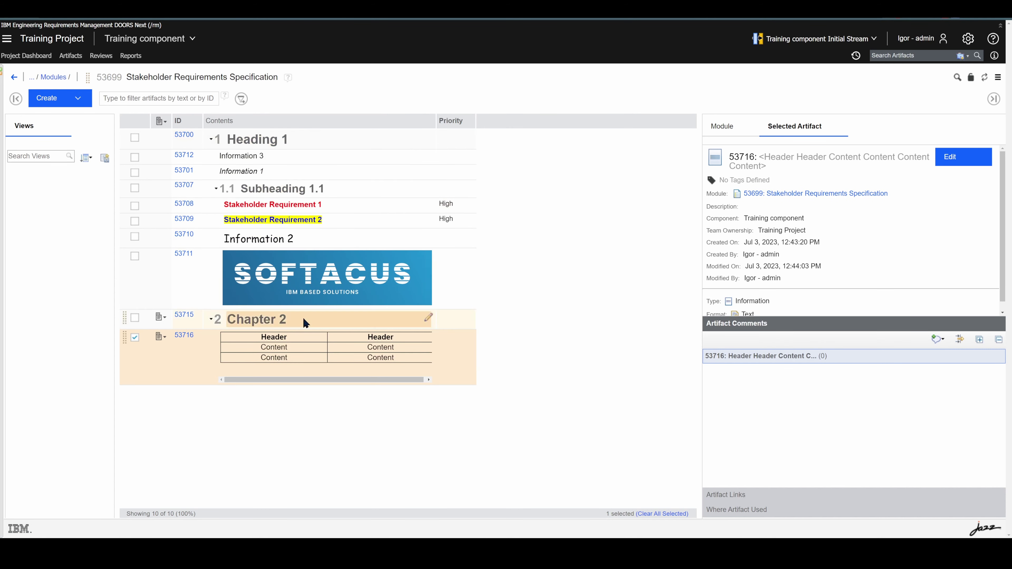